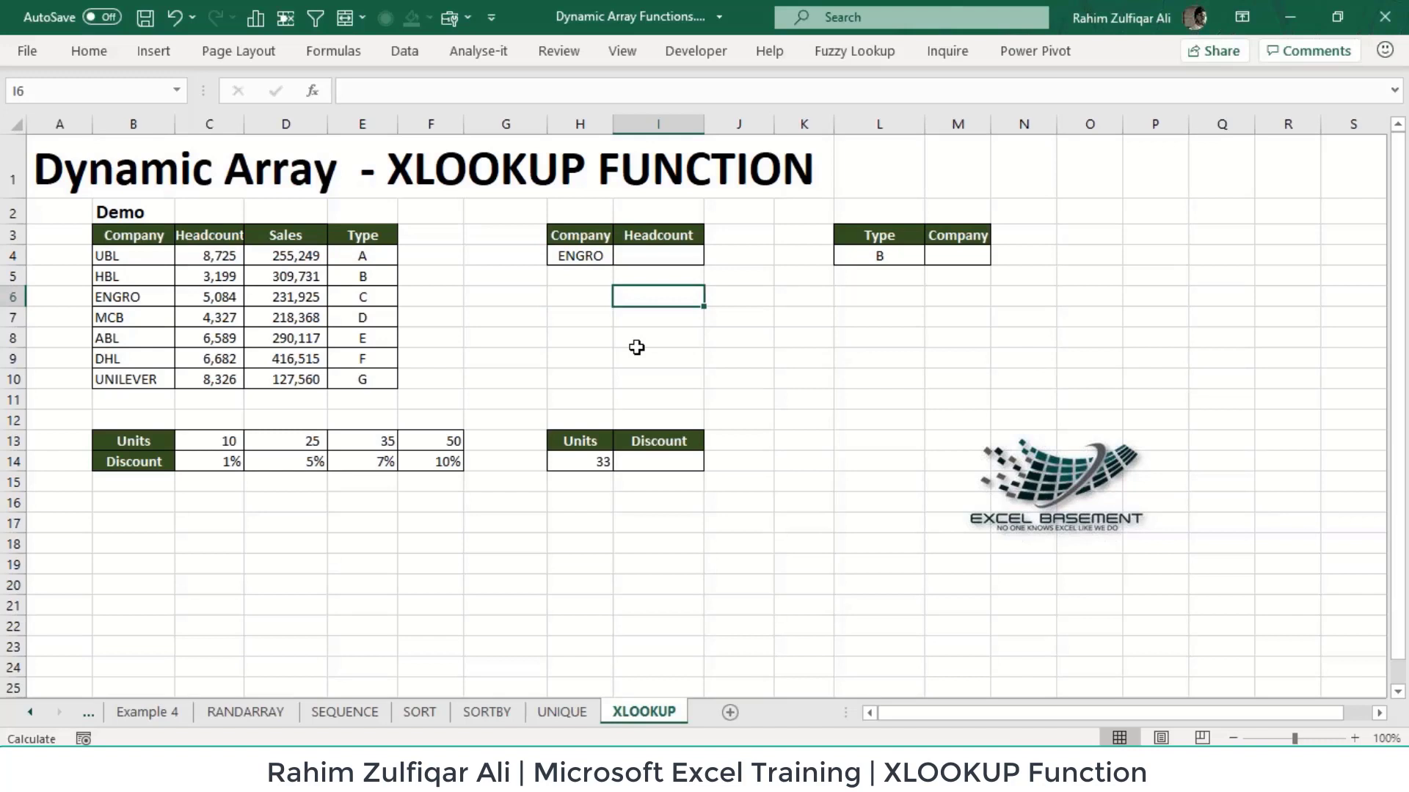
Zoom the sheet to 120% and shift the Excel Basement logo leftward, to about columns L to N
key("Up")
key("Up")
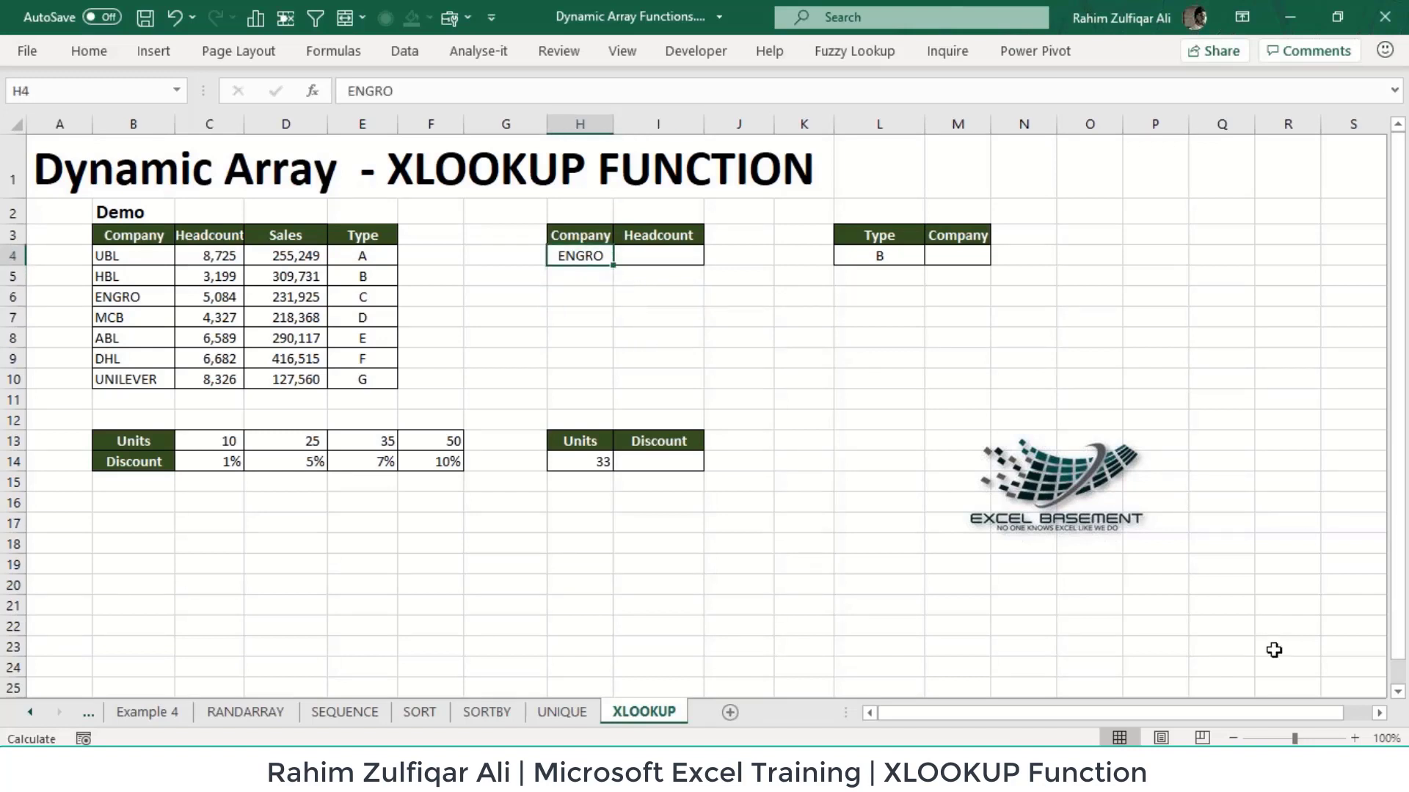
left_click(1354, 738)
left_click(1355, 738)
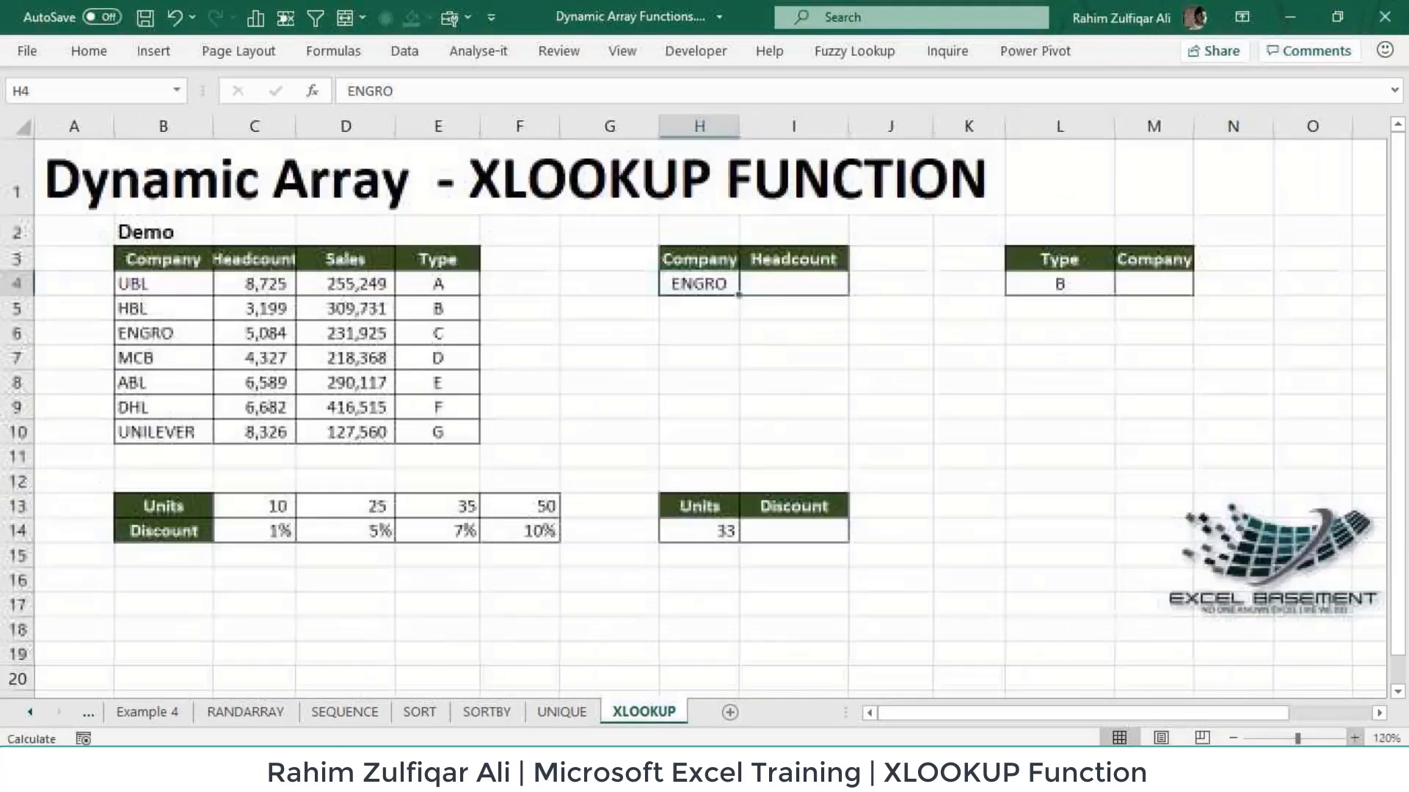
left_click(1215, 608)
left_click_drag(1214, 607, 1135, 627)
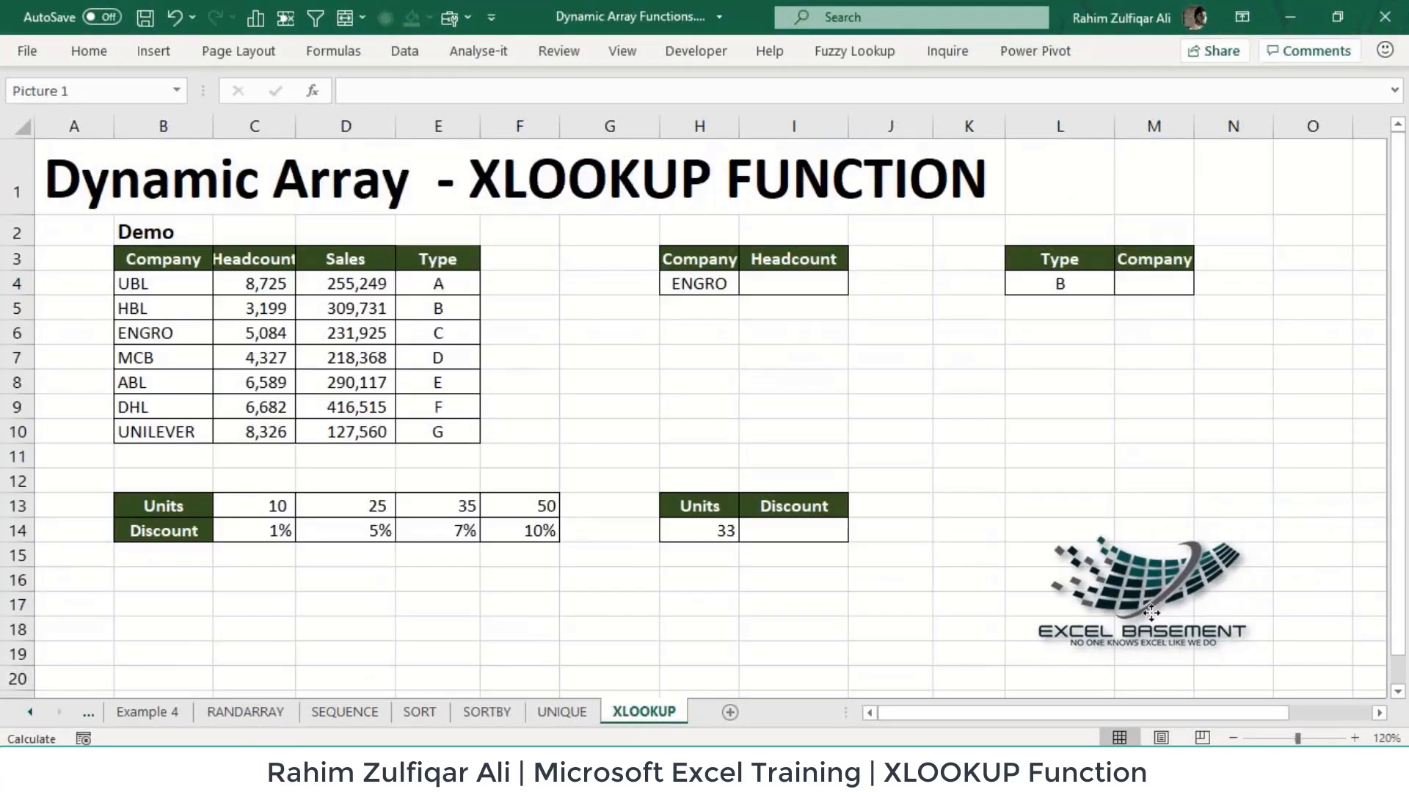
Review the Demo table's columns and widen column C slightly so the Headcount header fits
left_click(209, 288)
left_click_drag(195, 264, 182, 433)
left_click_drag(246, 260, 262, 413)
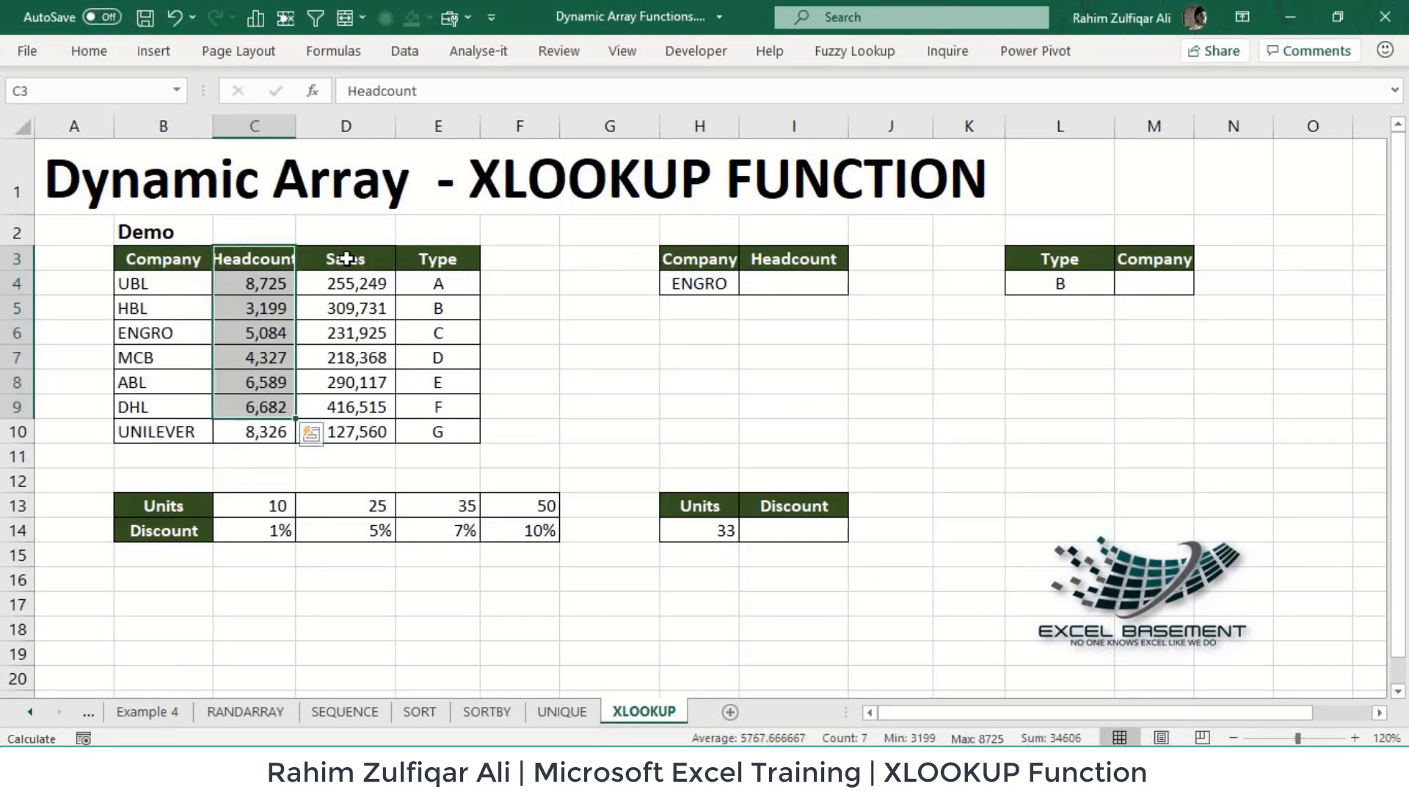
left_click_drag(346, 259, 364, 409)
left_click_drag(429, 265, 421, 412)
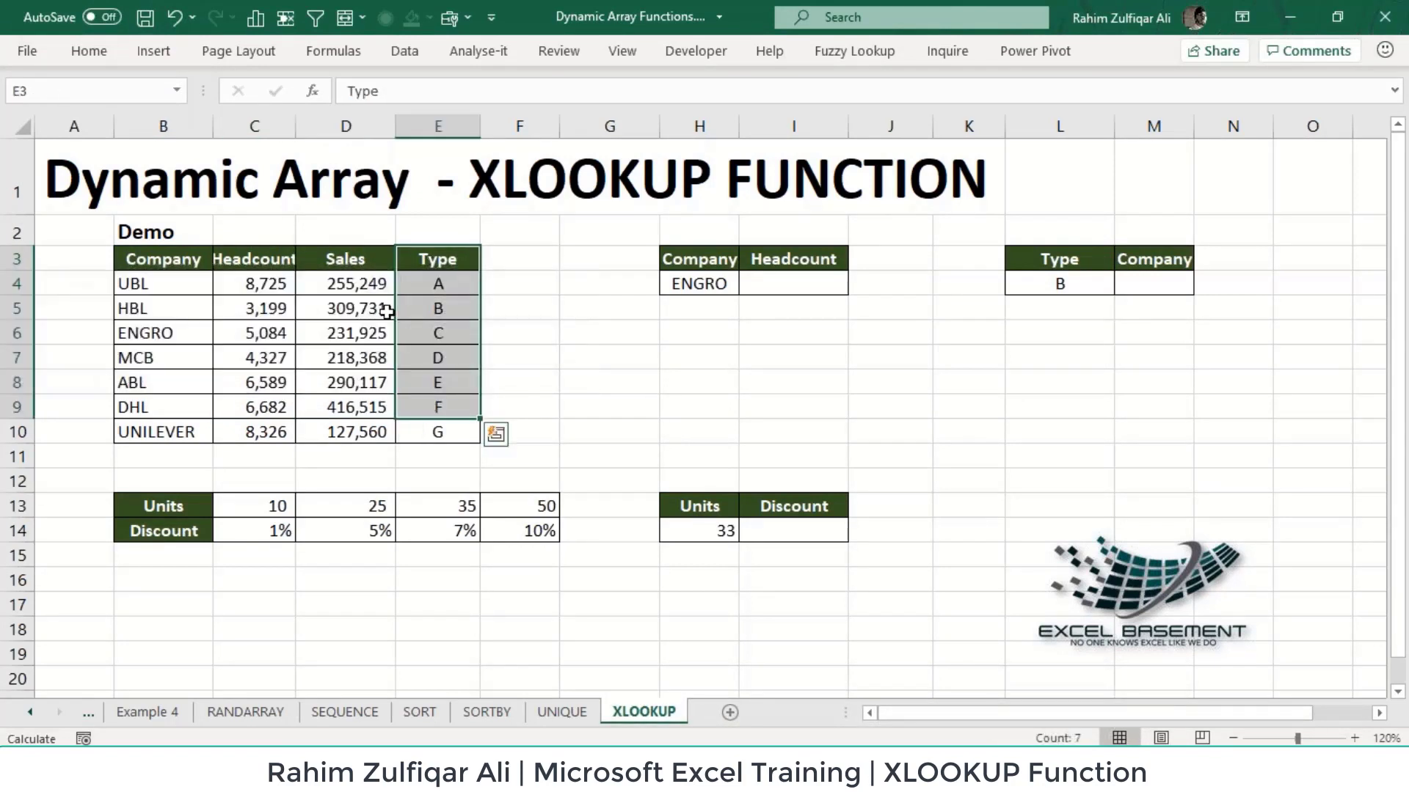
left_click(239, 284)
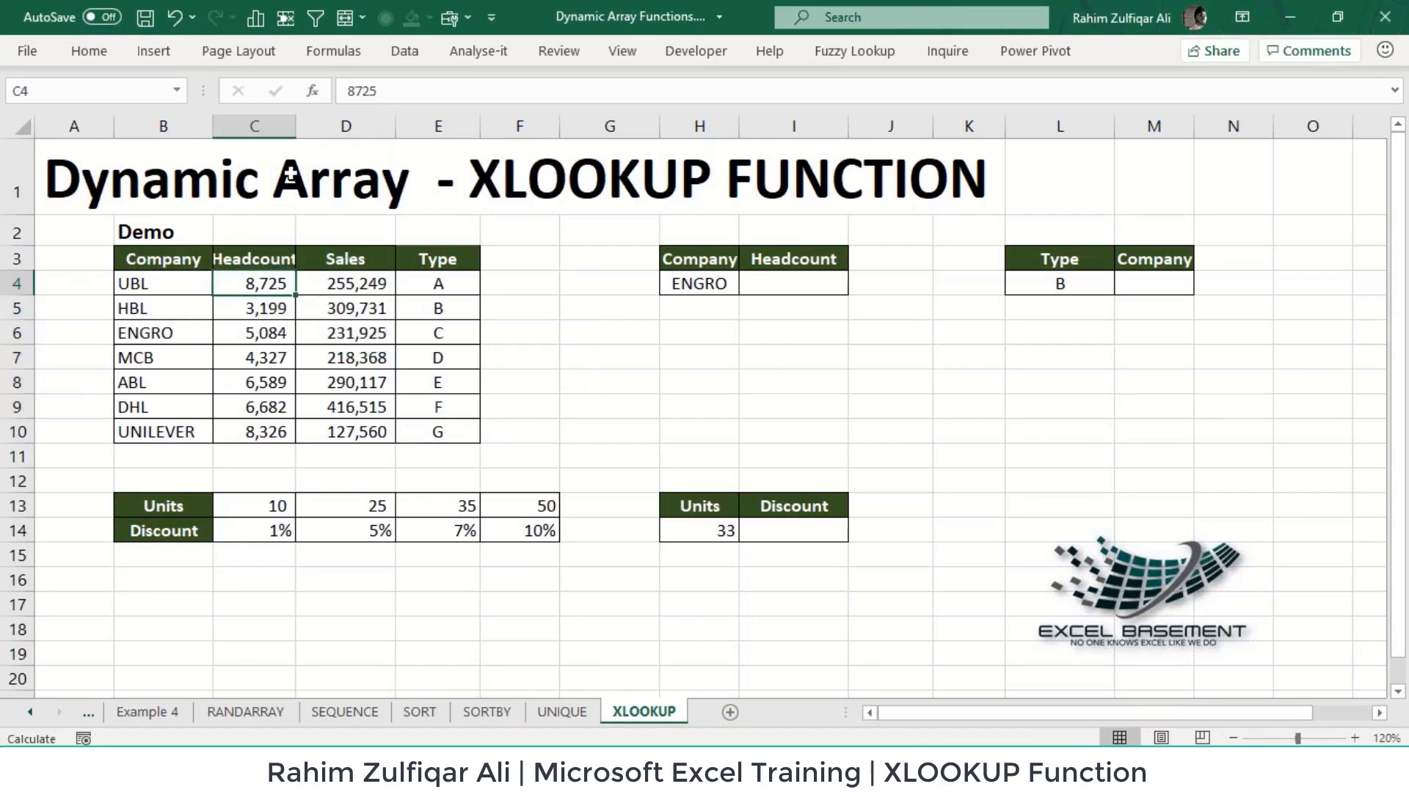
left_click_drag(296, 127, 314, 129)
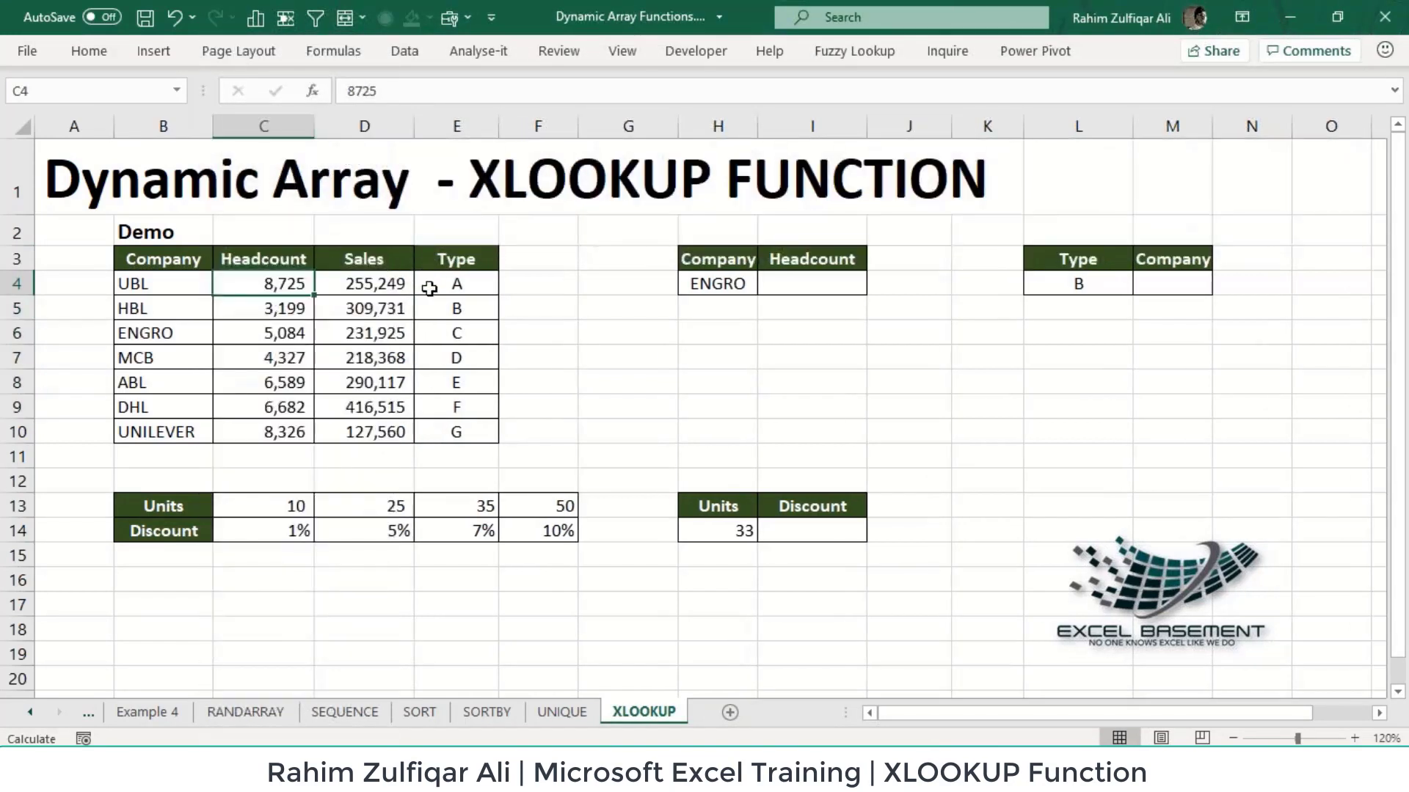
Start an XLOOKUP formula in I4 with the company in H4 as the lookup value
left_click(367, 284)
left_click(506, 285)
left_click(454, 285)
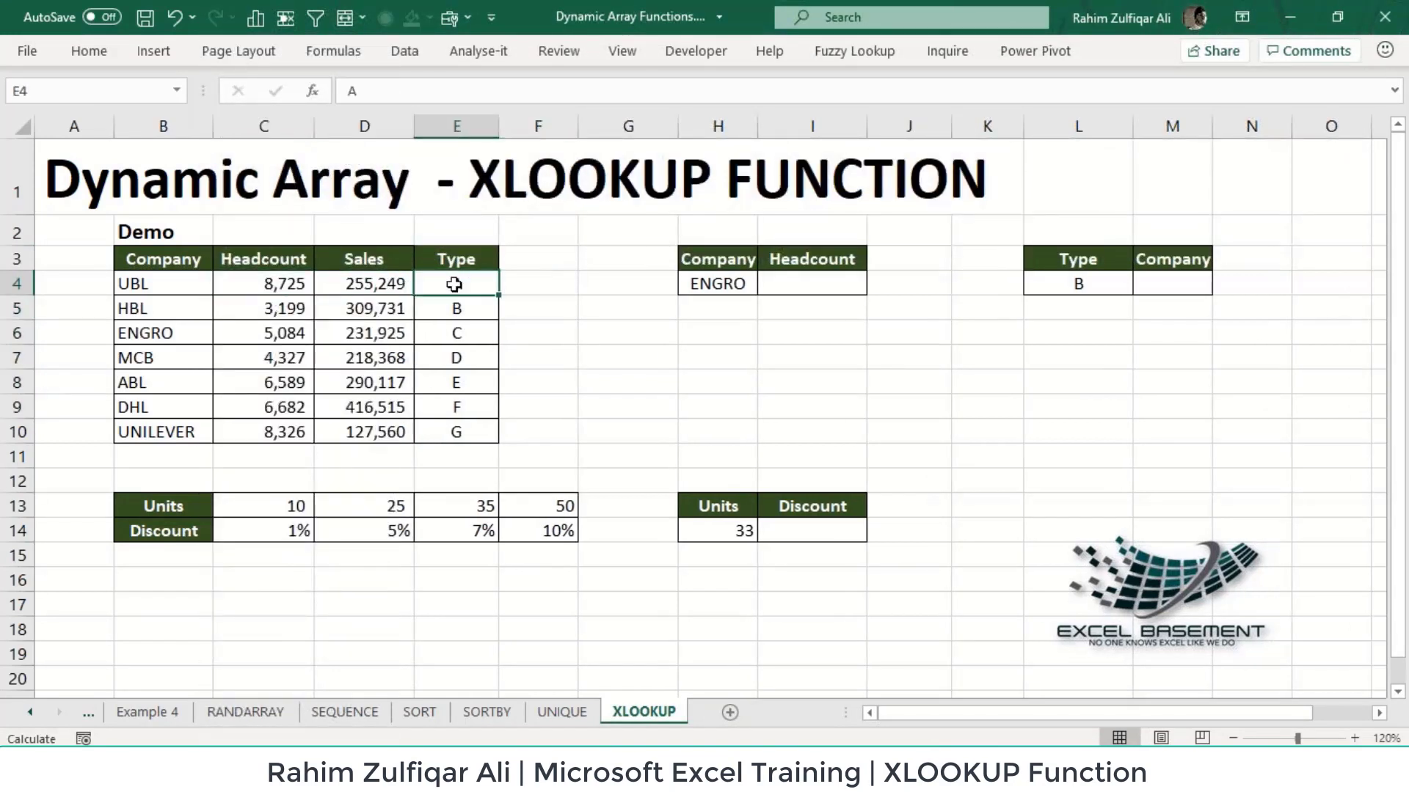
left_click(271, 282)
left_click(793, 283)
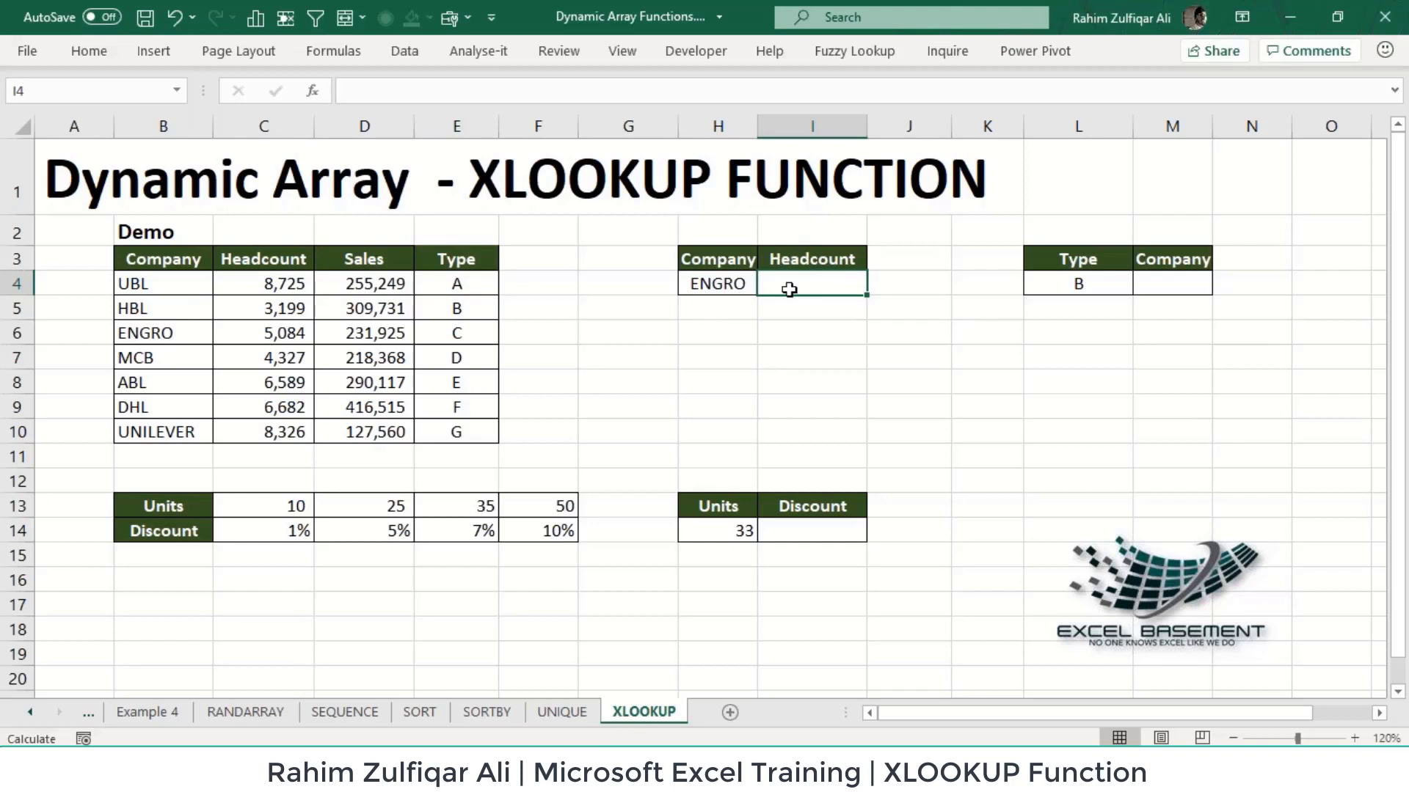
left_click(725, 286)
type("=")
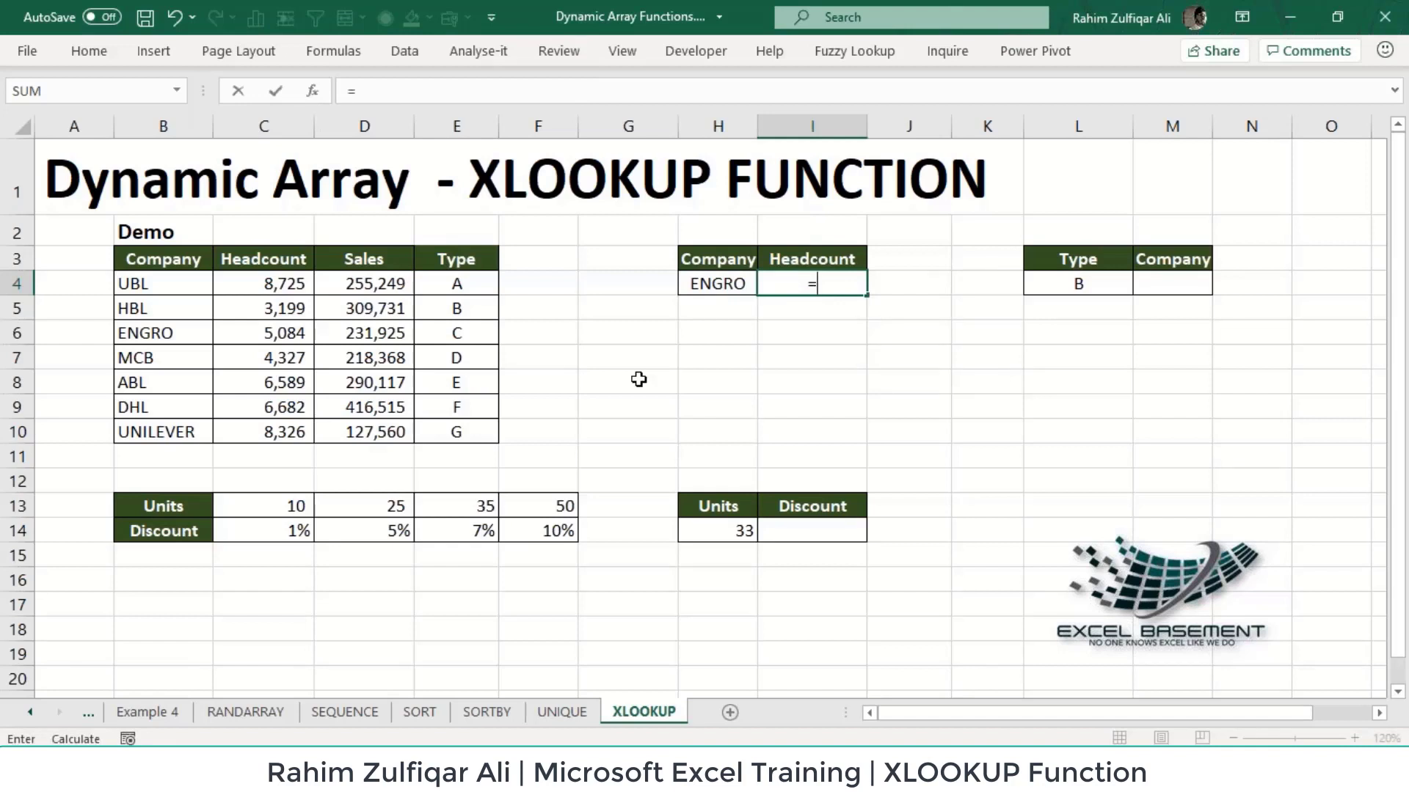
type("xl")
key("Tab")
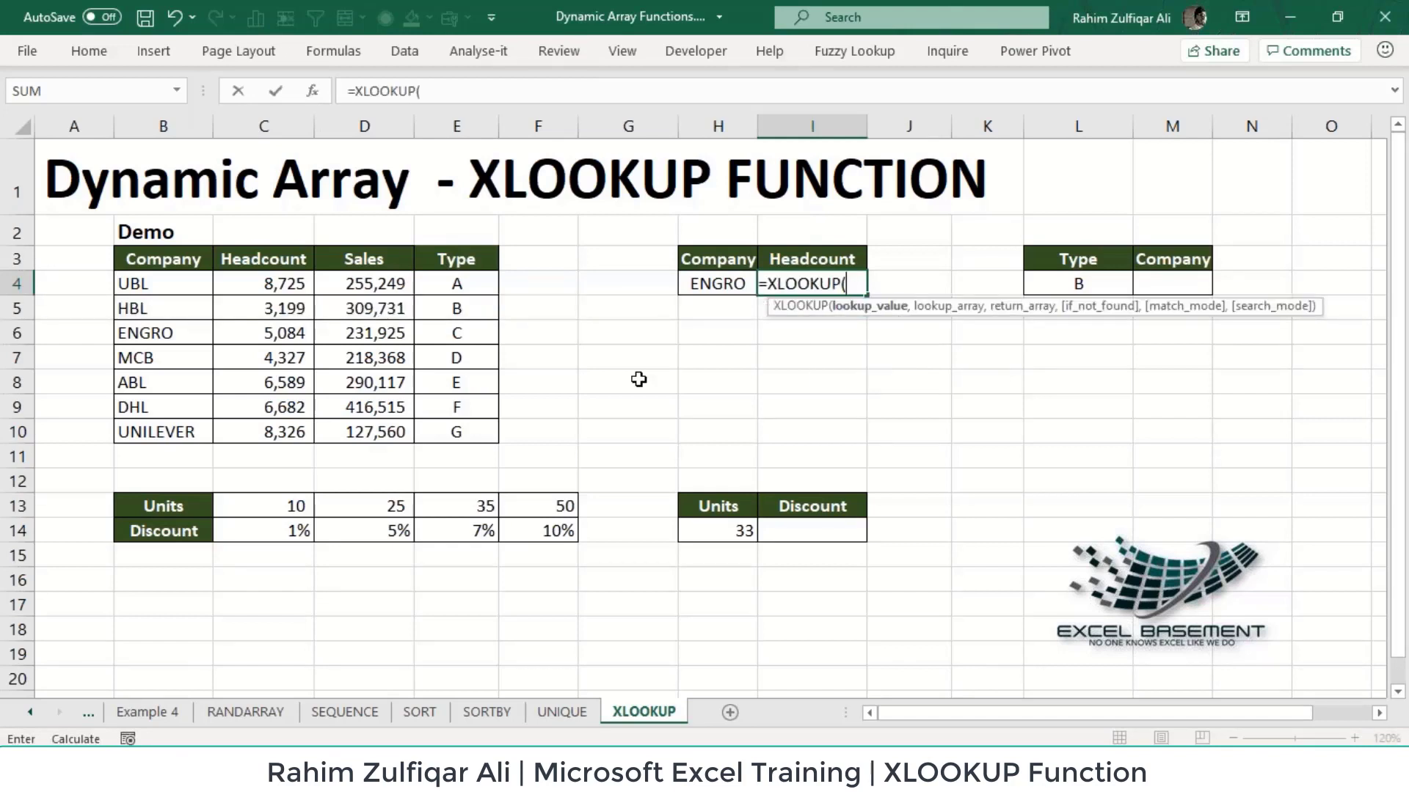
key("Left")
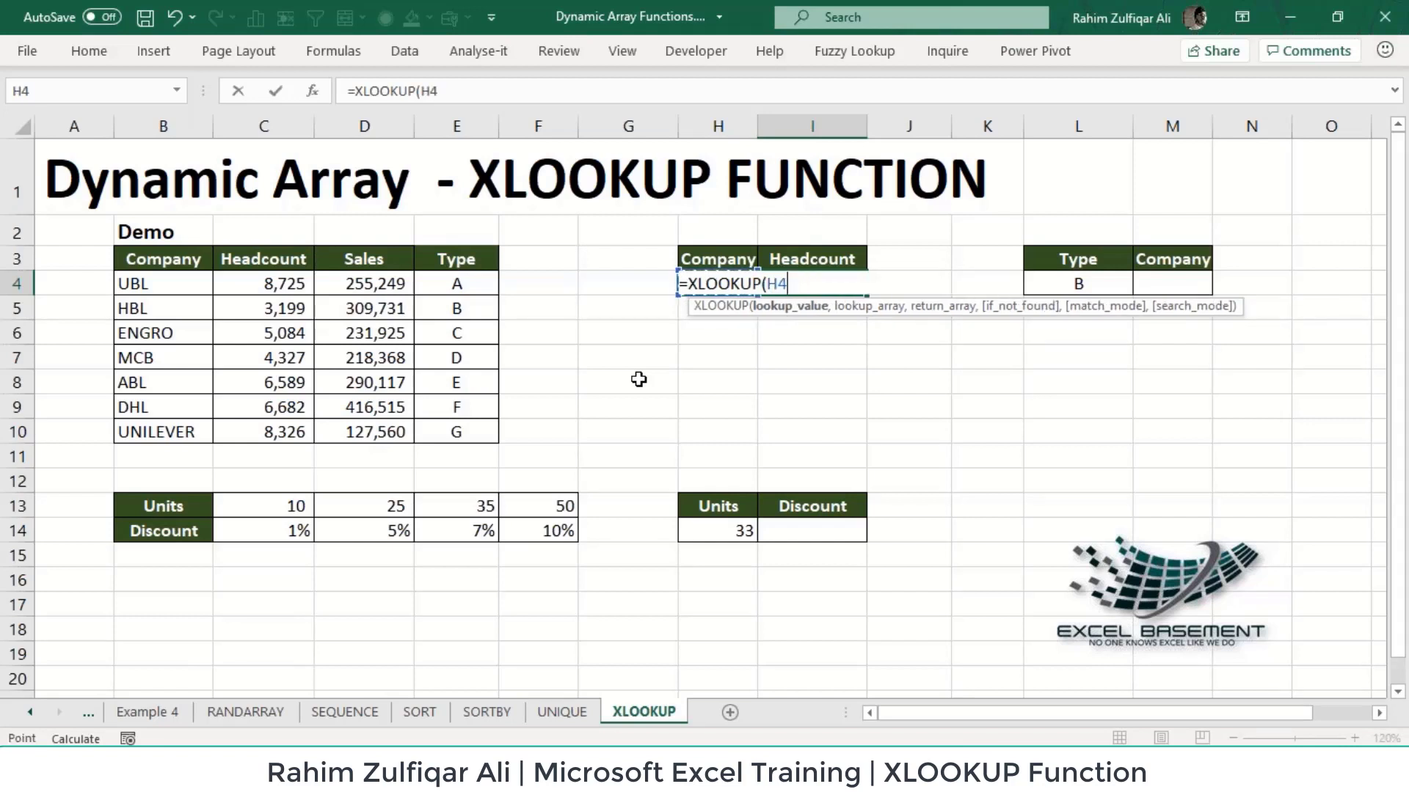
type(",")
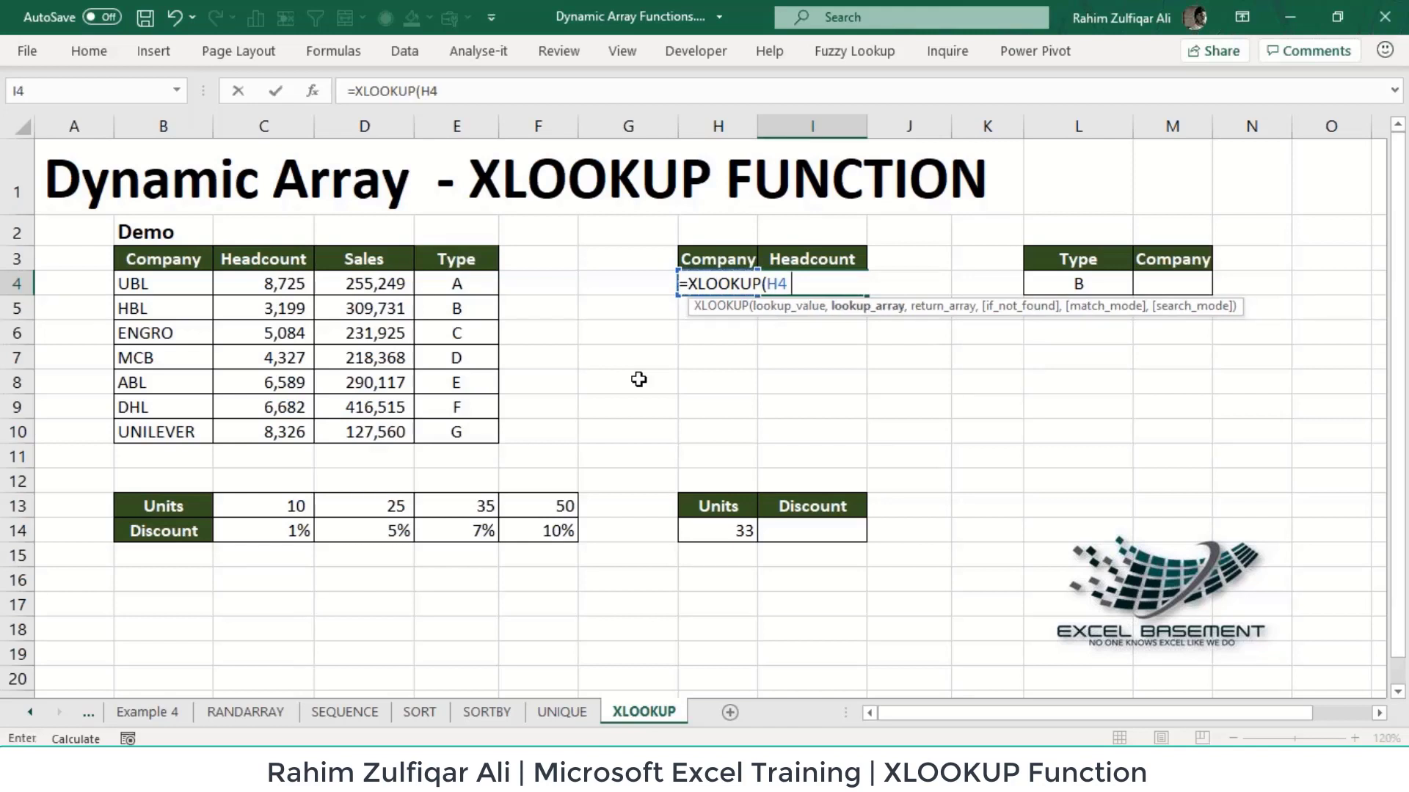
Set the I4 formula's lookup array to the Demo table's company names, B4:B10
key("Left")
key("Left")
key("Left")
key("Left")
key("Left")
key("Left")
key("Left")
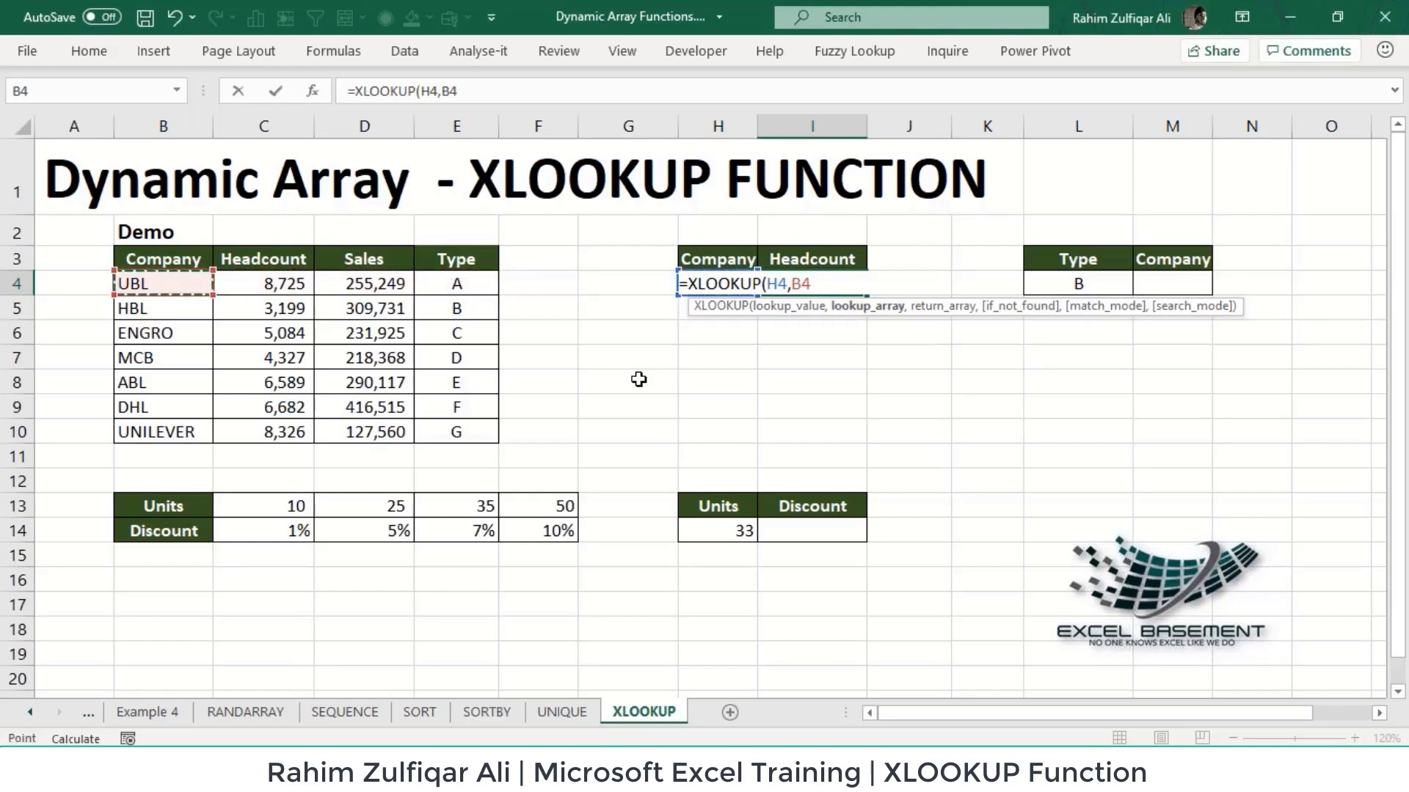
key("ctrl+shift+Right")
key("ctrl+shift+Down")
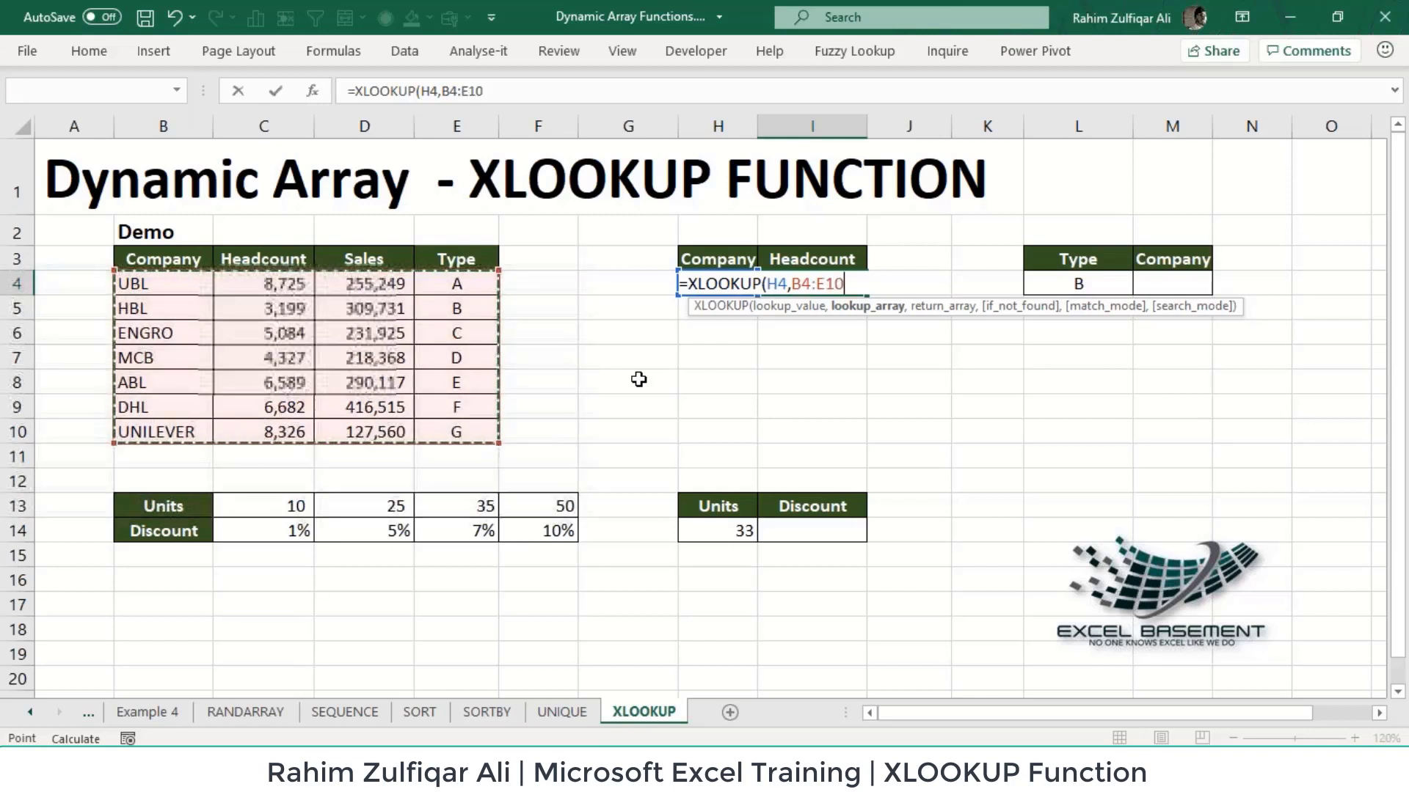
key("ctrl+shift+Up")
key("ctrl+shift+Left")
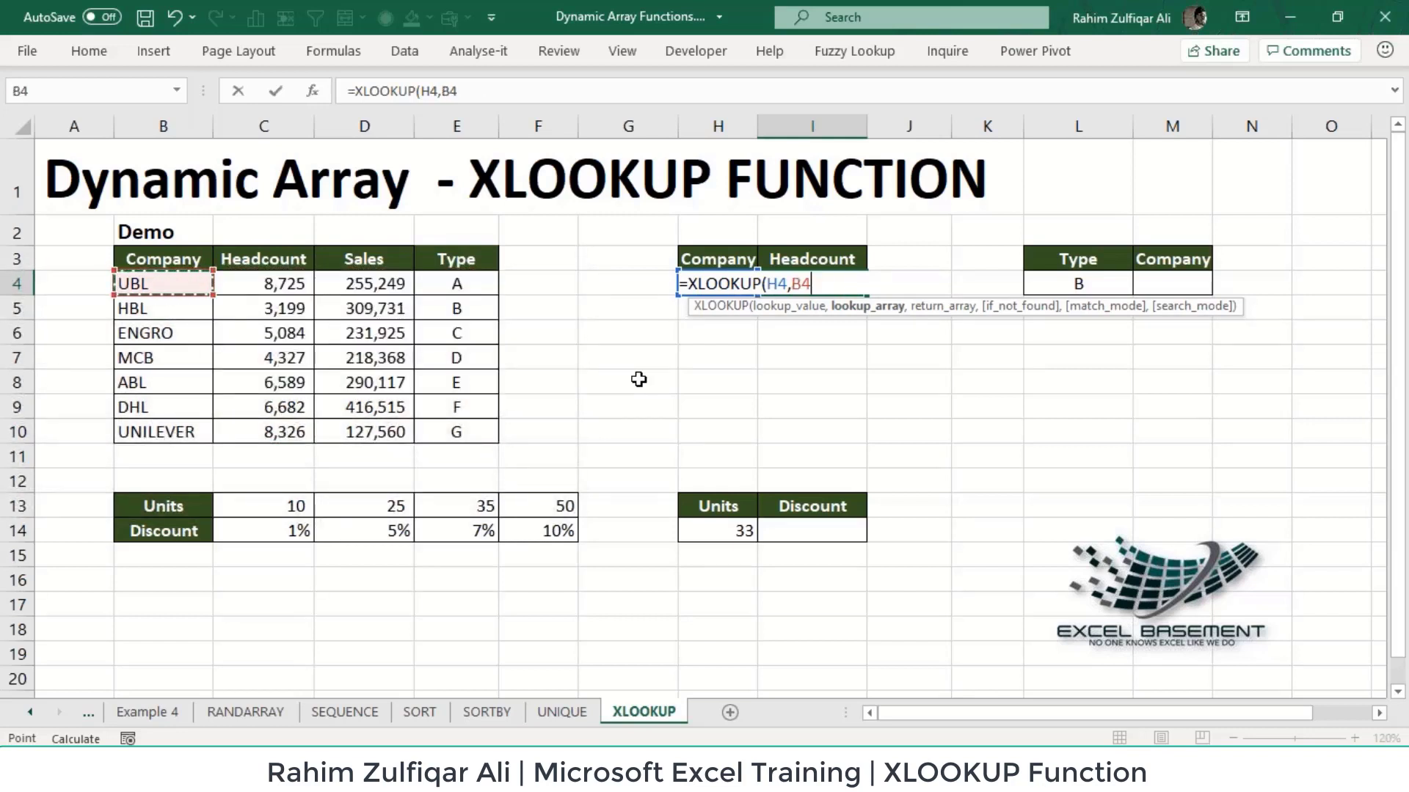
key("ctrl+shift+Down")
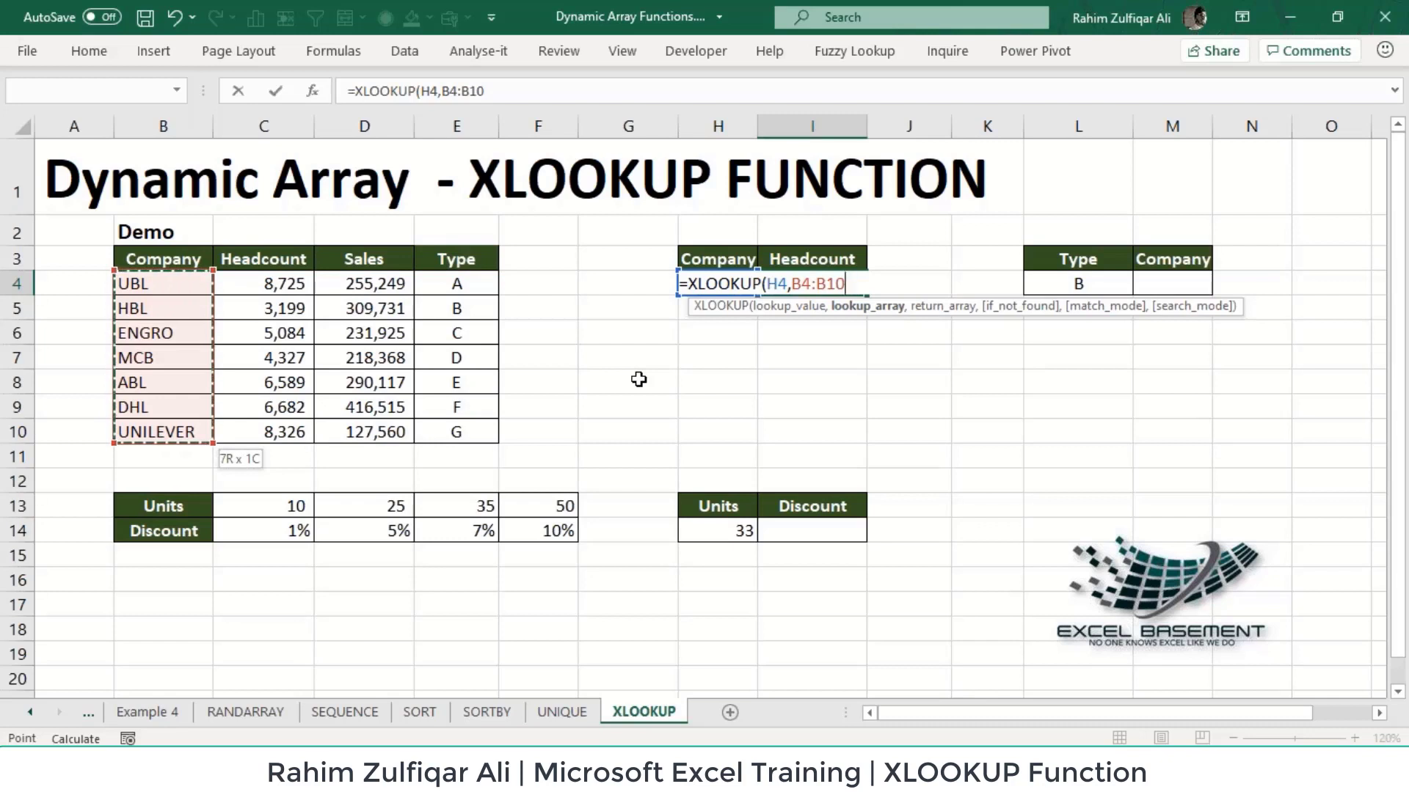
type(",")
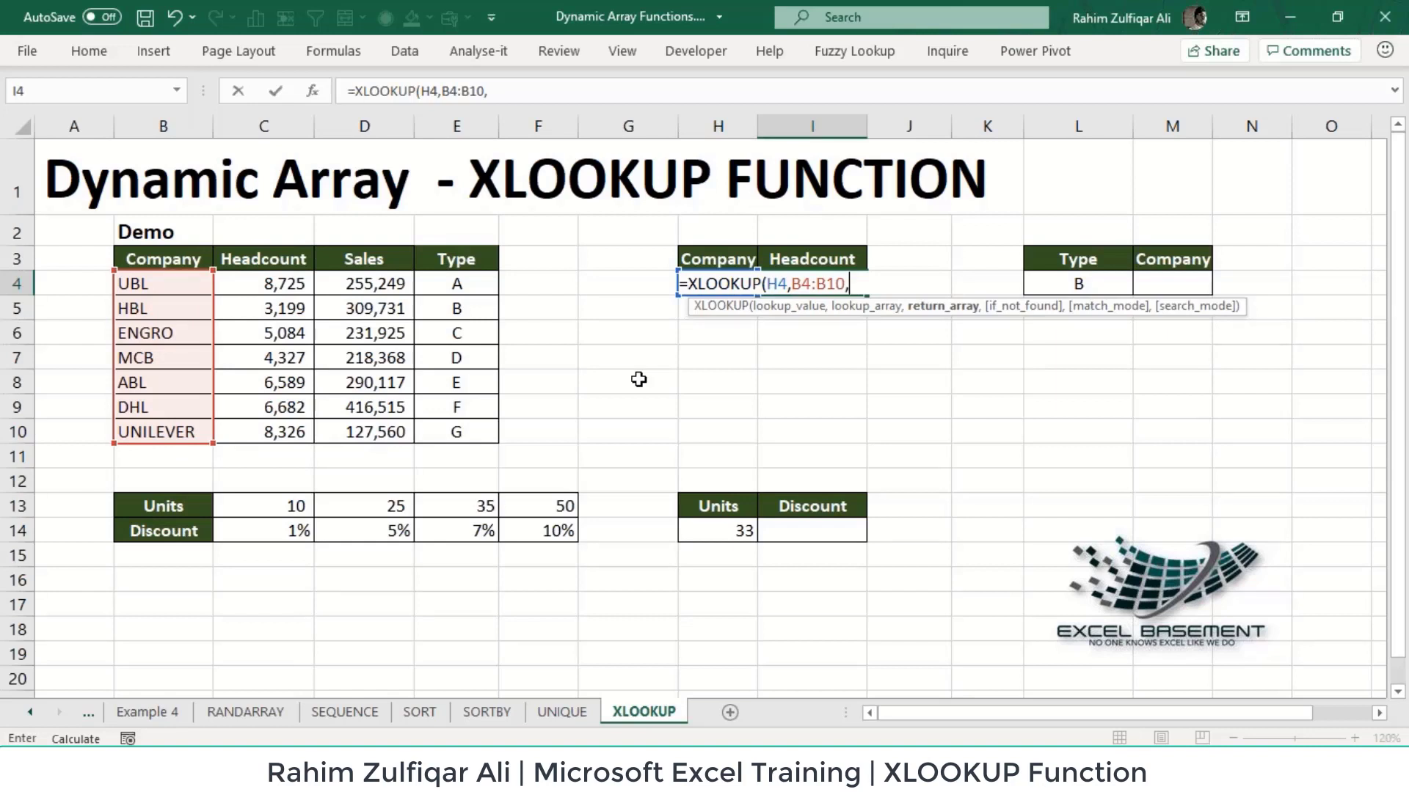
Set the return array to the headcounts in C4:C10 and enter the completed formula in I4
key("Right")
key("Right")
key("Left")
key("Left")
key("Left")
key("Left")
key("Left")
key("Left")
key("Left")
key("Left")
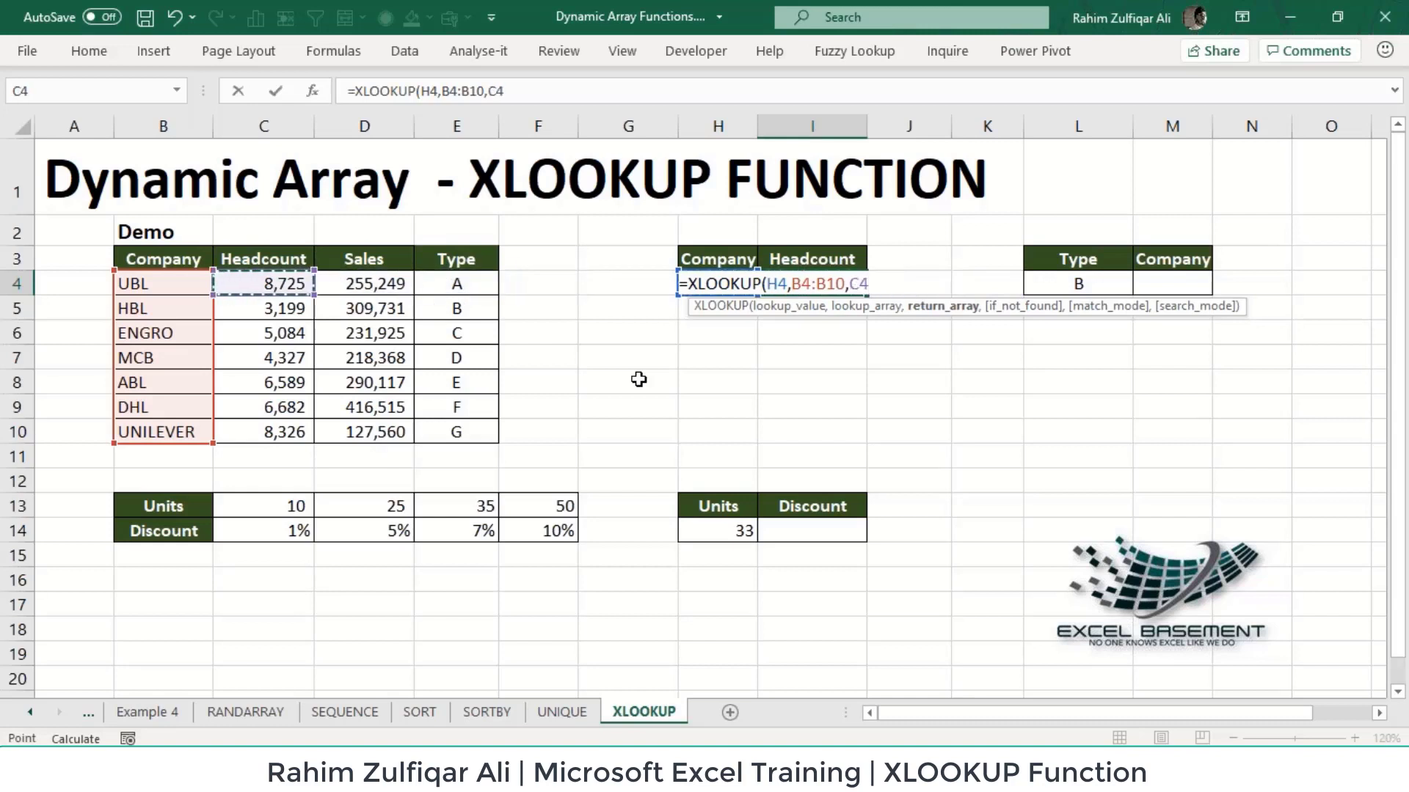
key("ctrl+shift+Down")
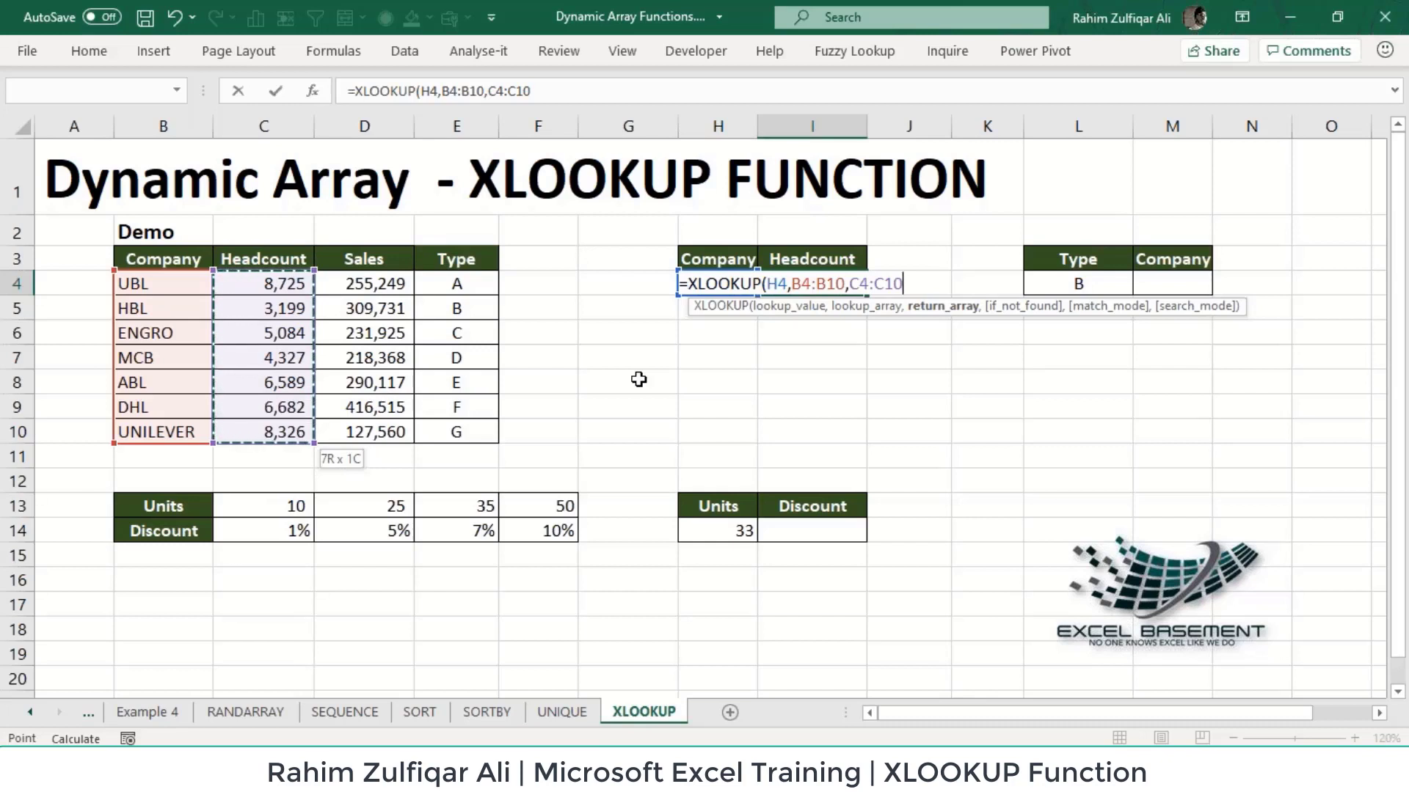
type(")")
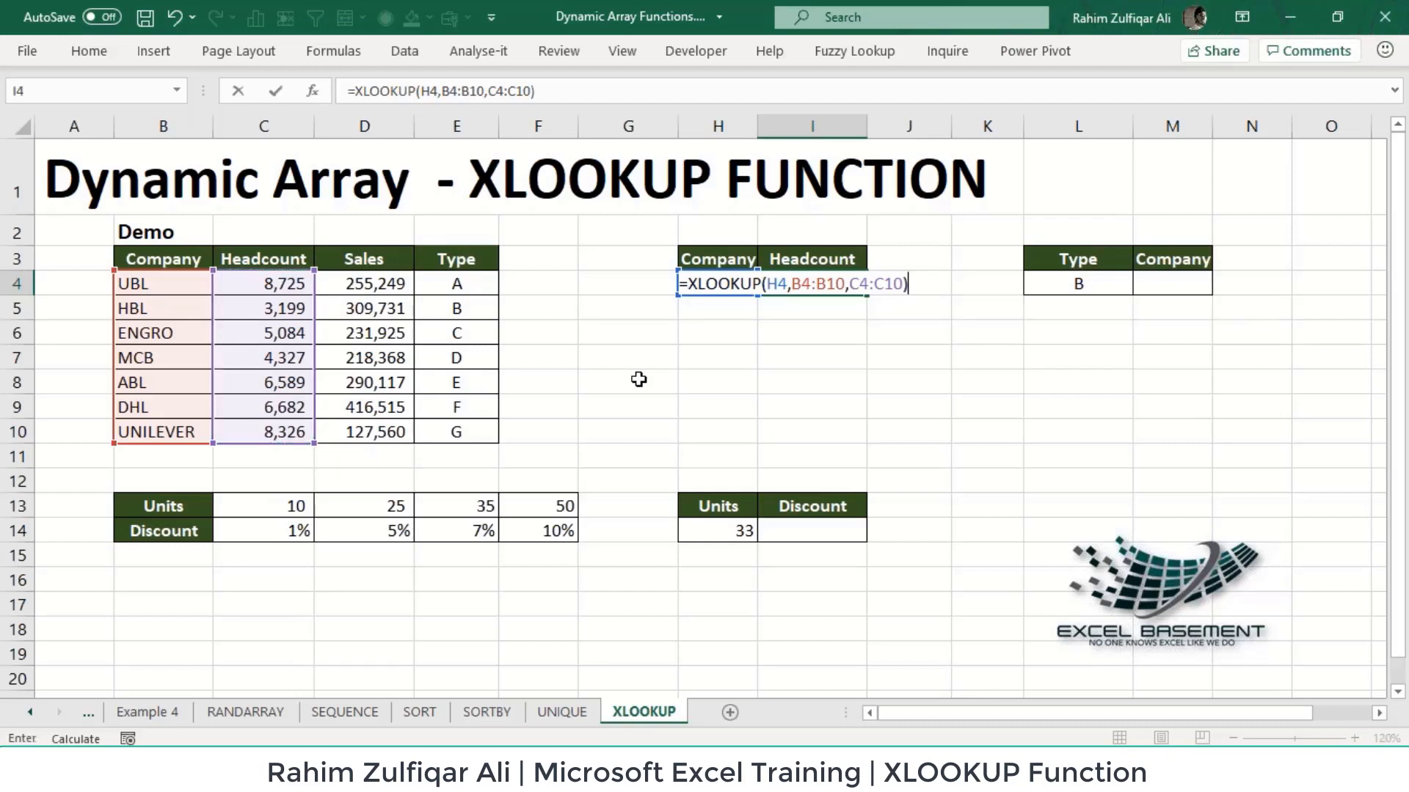
key("ctrl+Return")
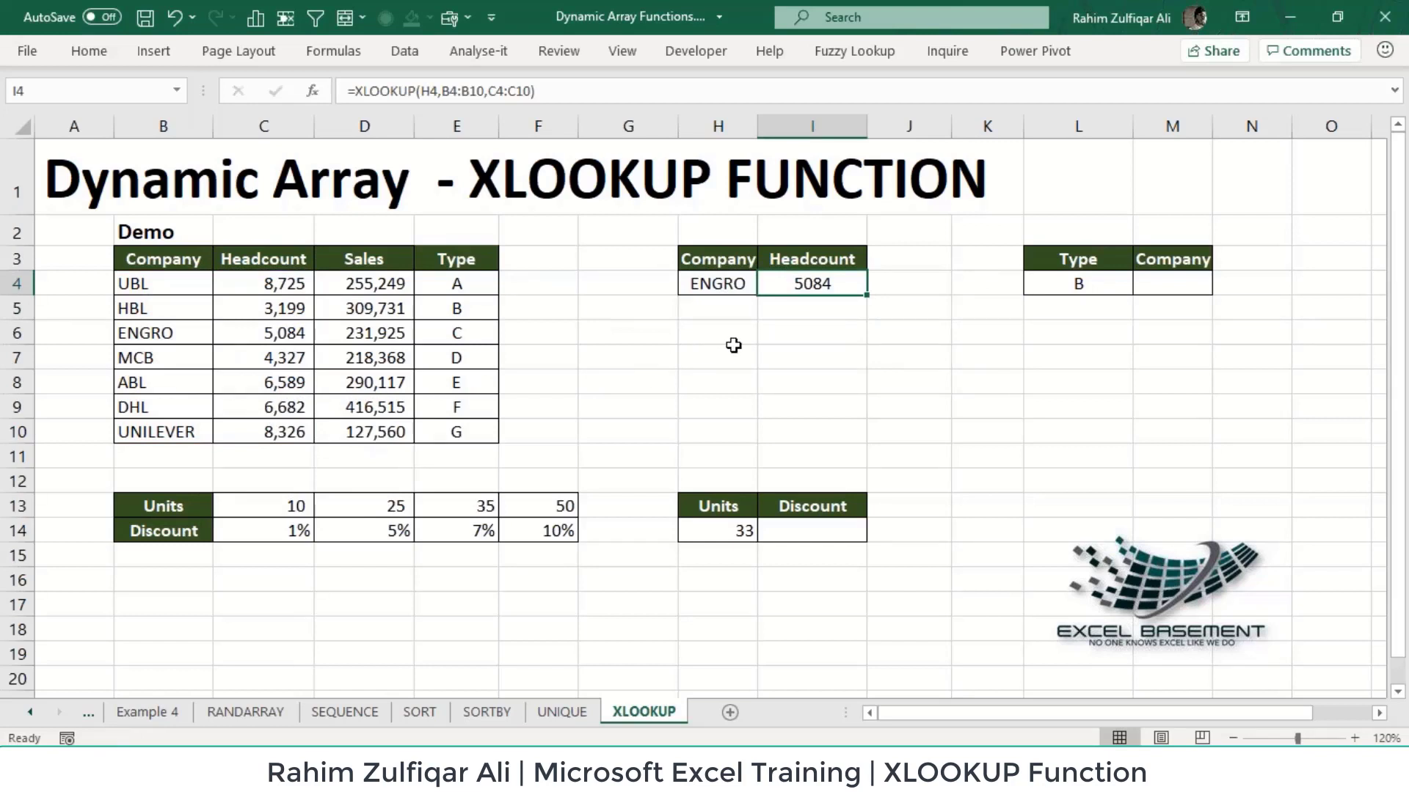
Compare the XLOOKUP result in I4 with ENGRO's headcount in the Demo table
key("F2")
key("Escape")
key("Left")
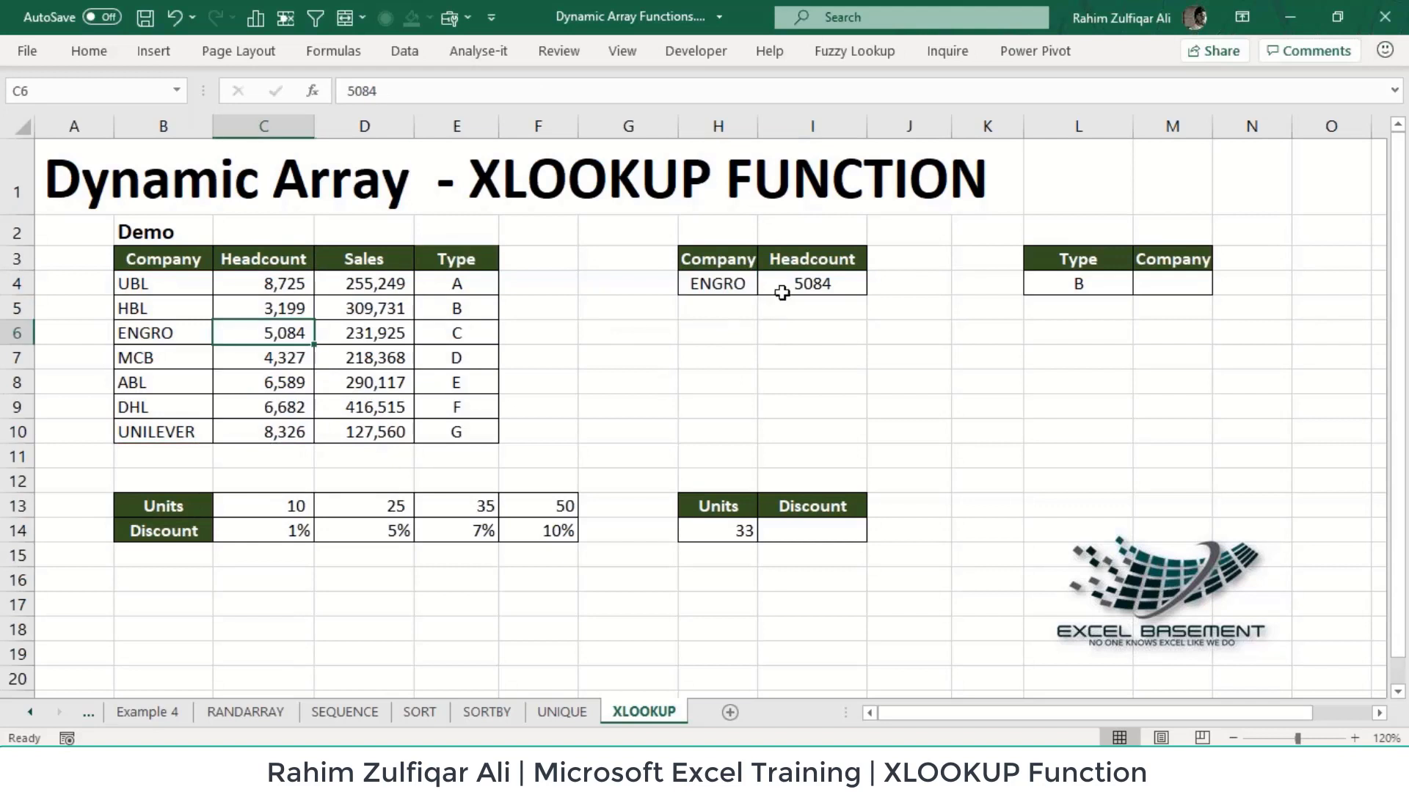
left_click(766, 292)
left_click(283, 335)
key("Left")
left_click(272, 335)
left_click(810, 283)
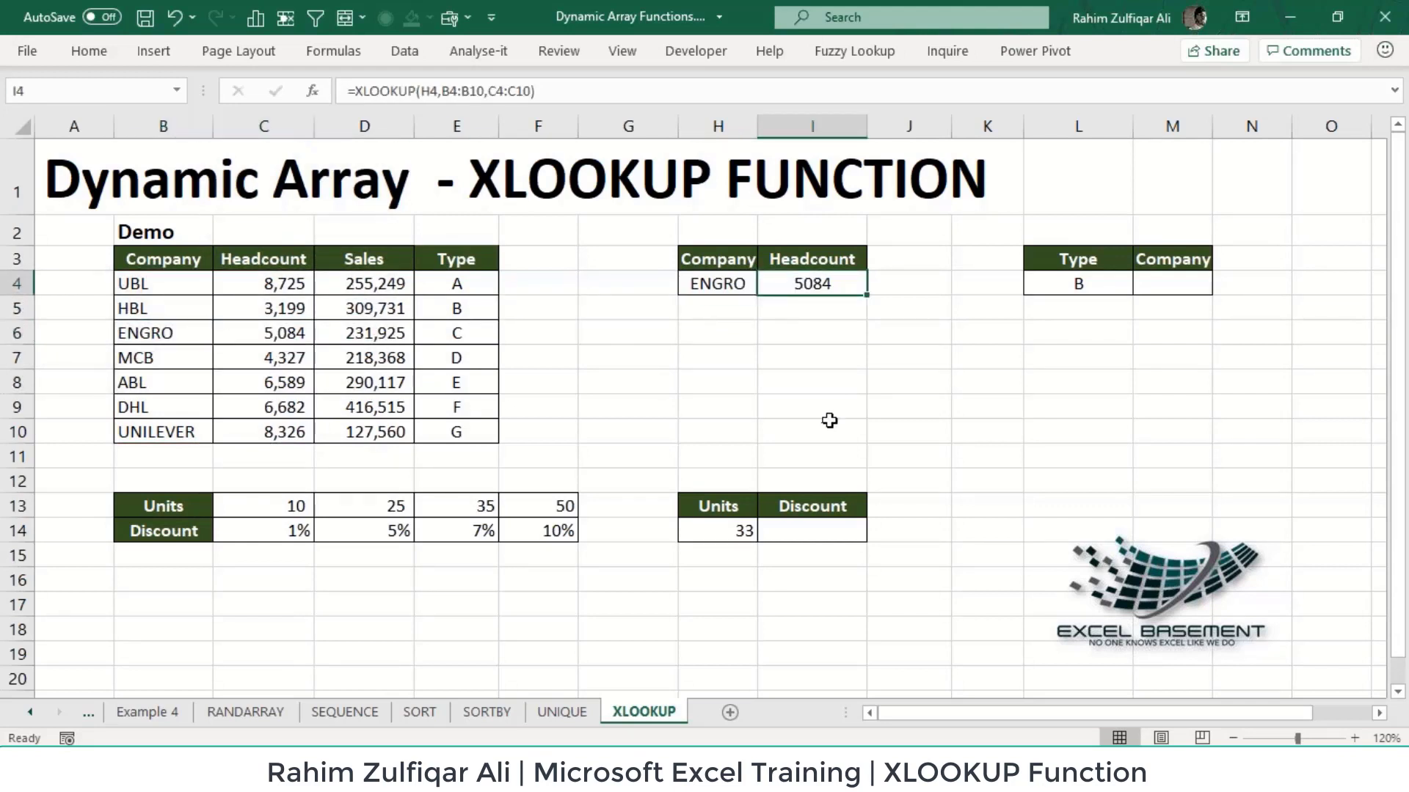
Start an XLOOKUP formula in M4 with the type in L4 as the lookup value
left_click(1168, 289)
left_click(1094, 266)
left_click(1093, 286)
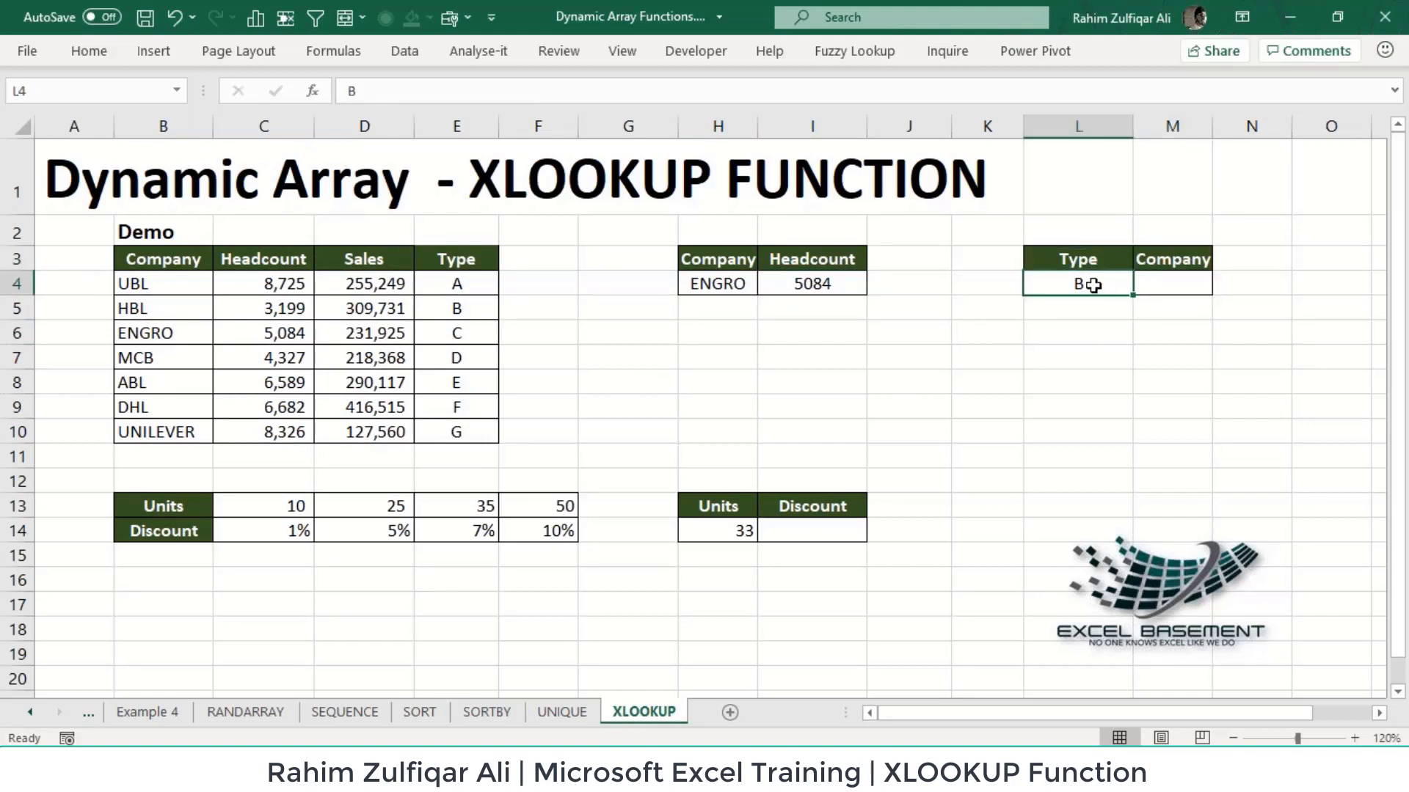
left_click(1141, 286)
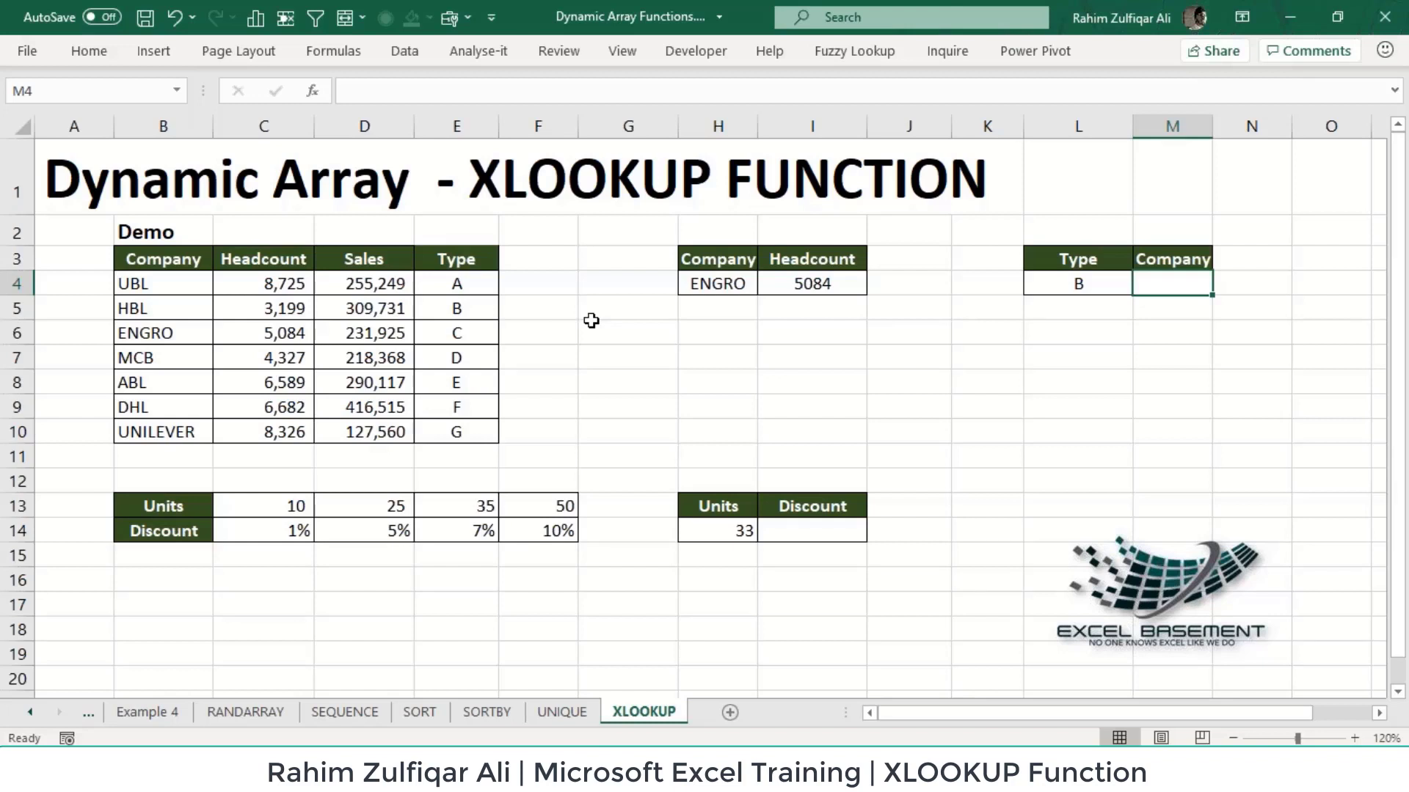
type("=XLOOKUP(")
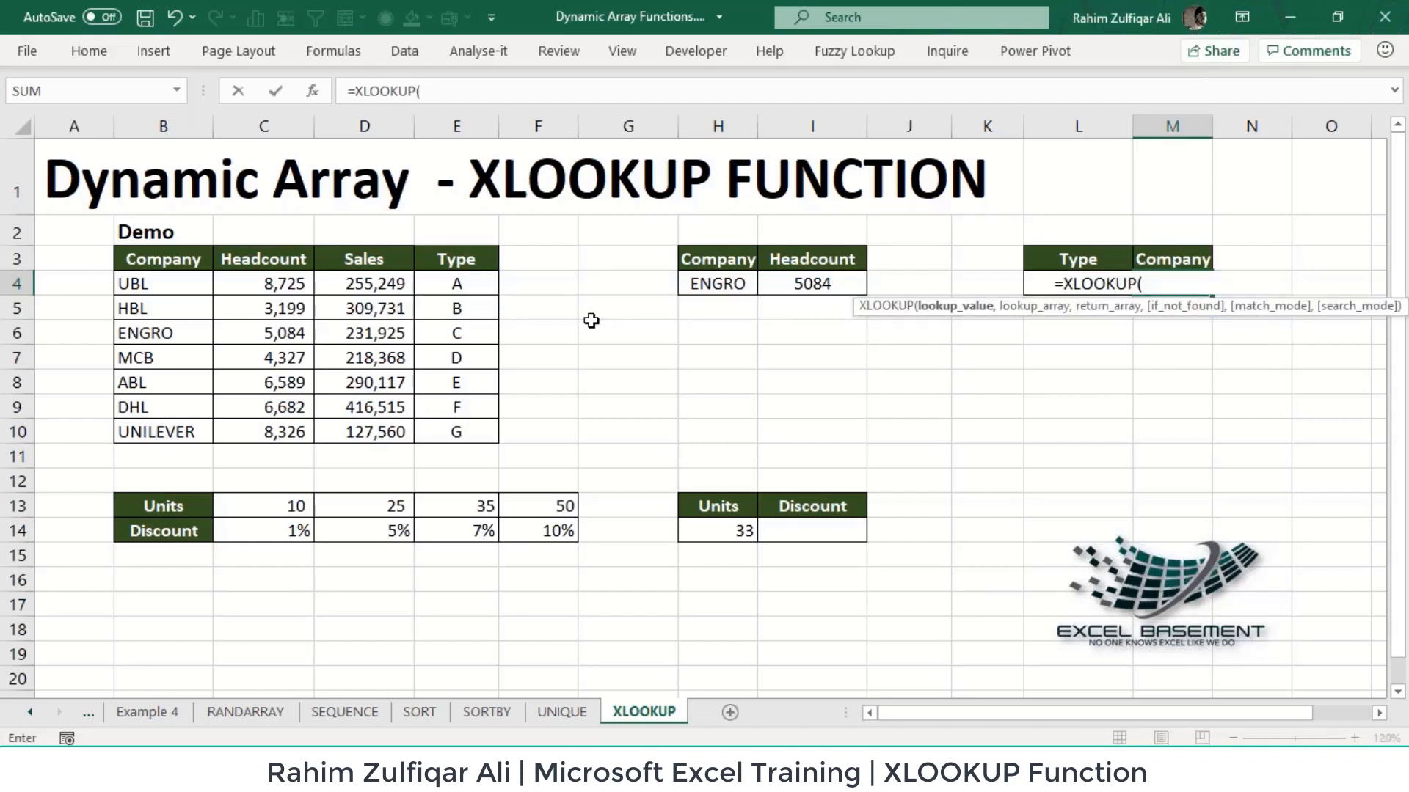
key("Left")
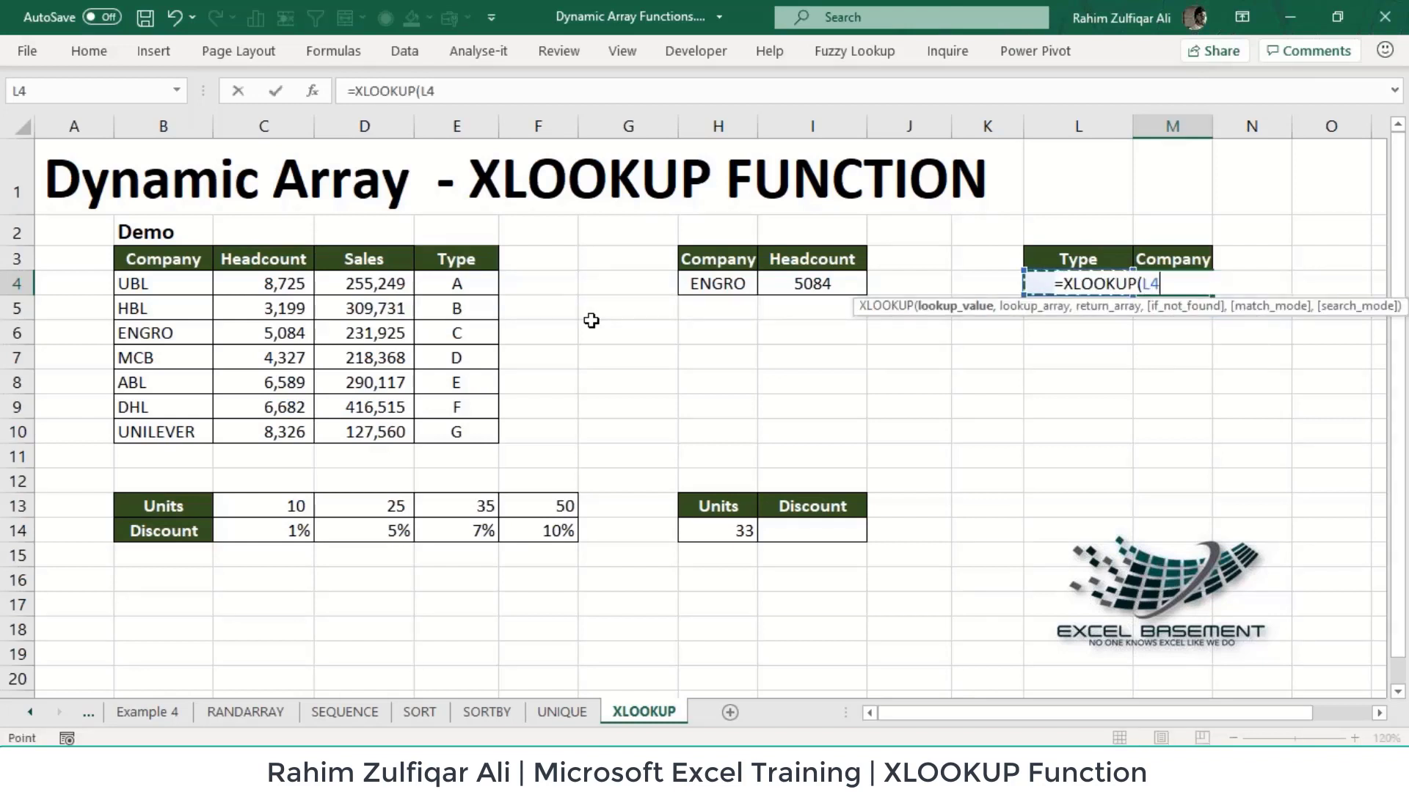
type(",")
Set the M4 formula's lookup array to the Demo table's Type values, E4:E10
key("Left")
key("Left")
key("Left")
key("Left")
key("Left")
key("Left")
key("Left")
key("Left")
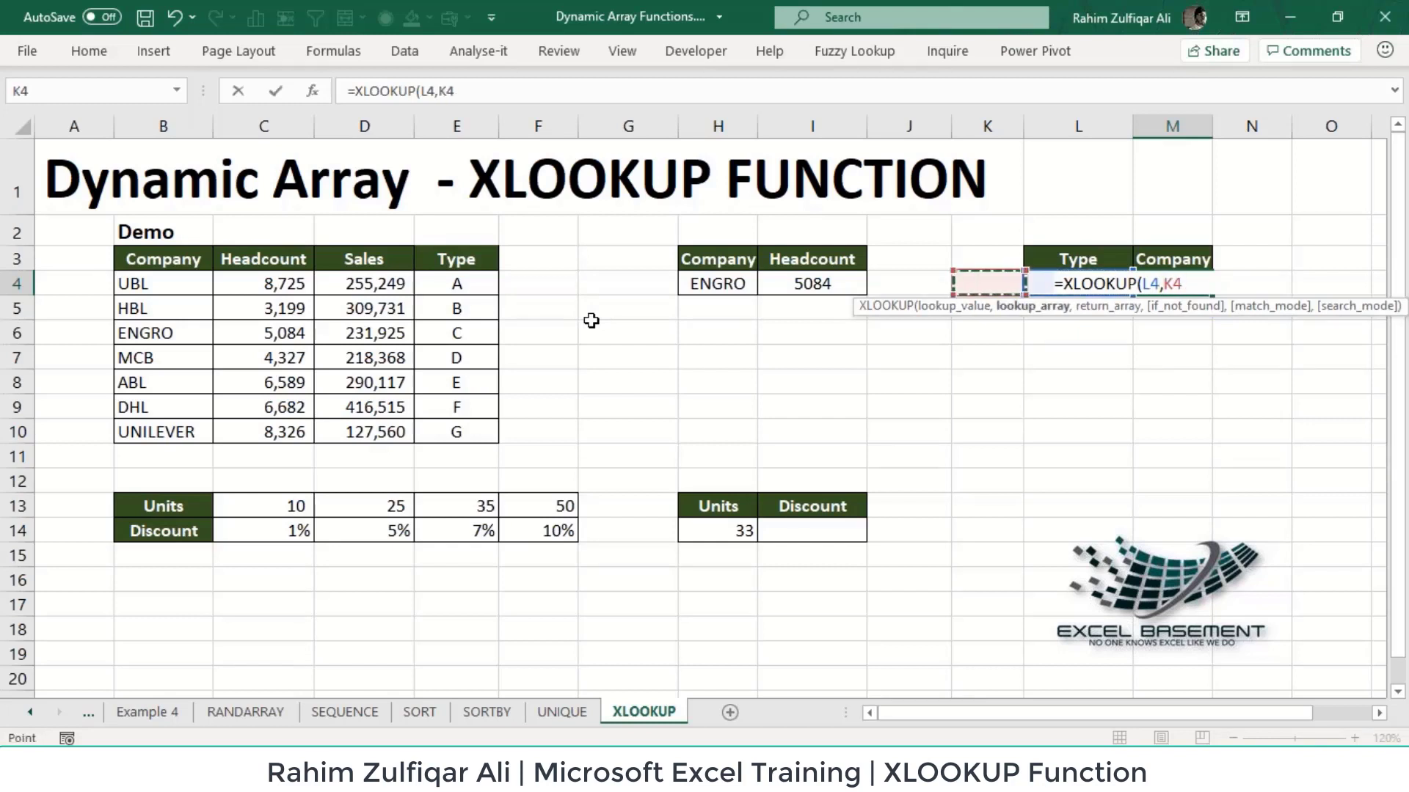
key("ctrl+shift+Down")
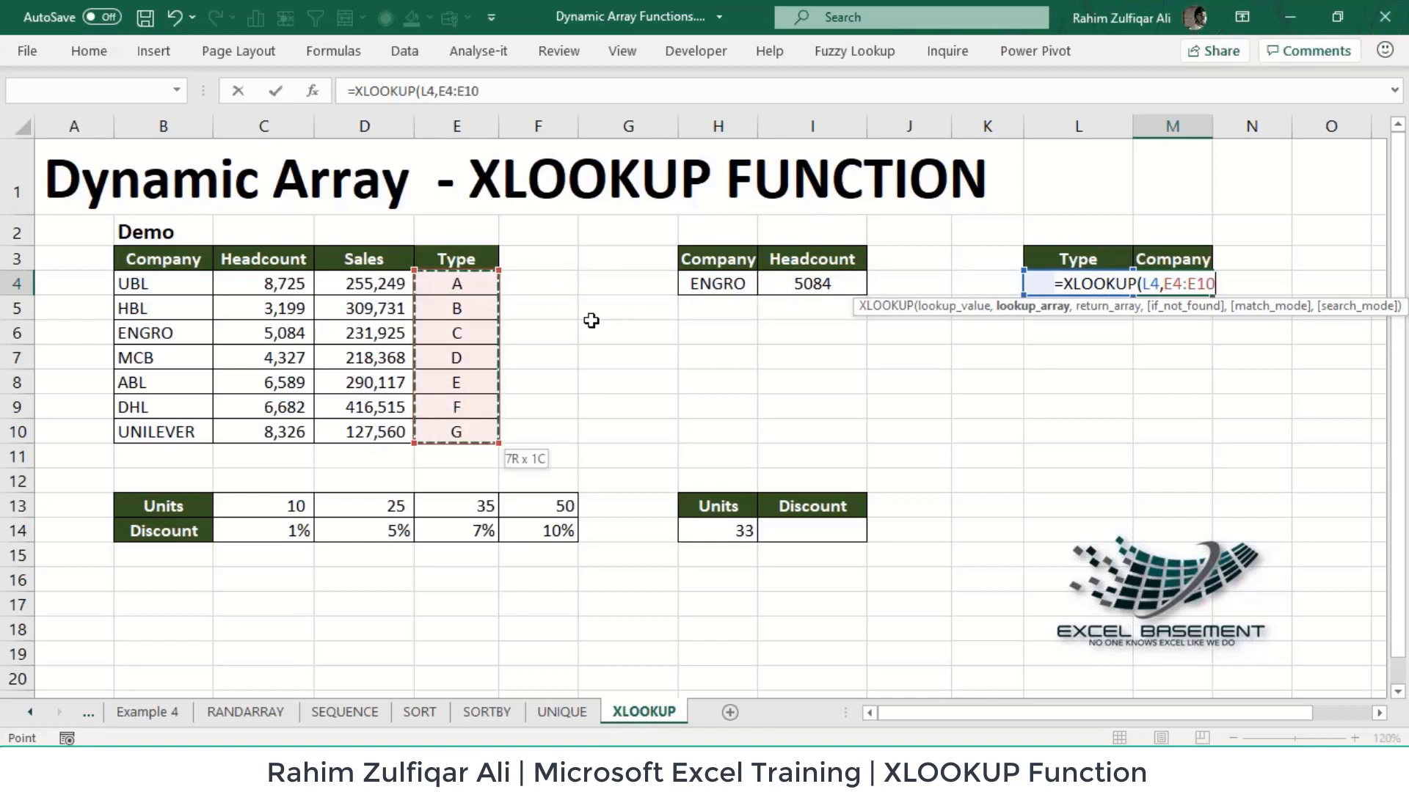
type(",")
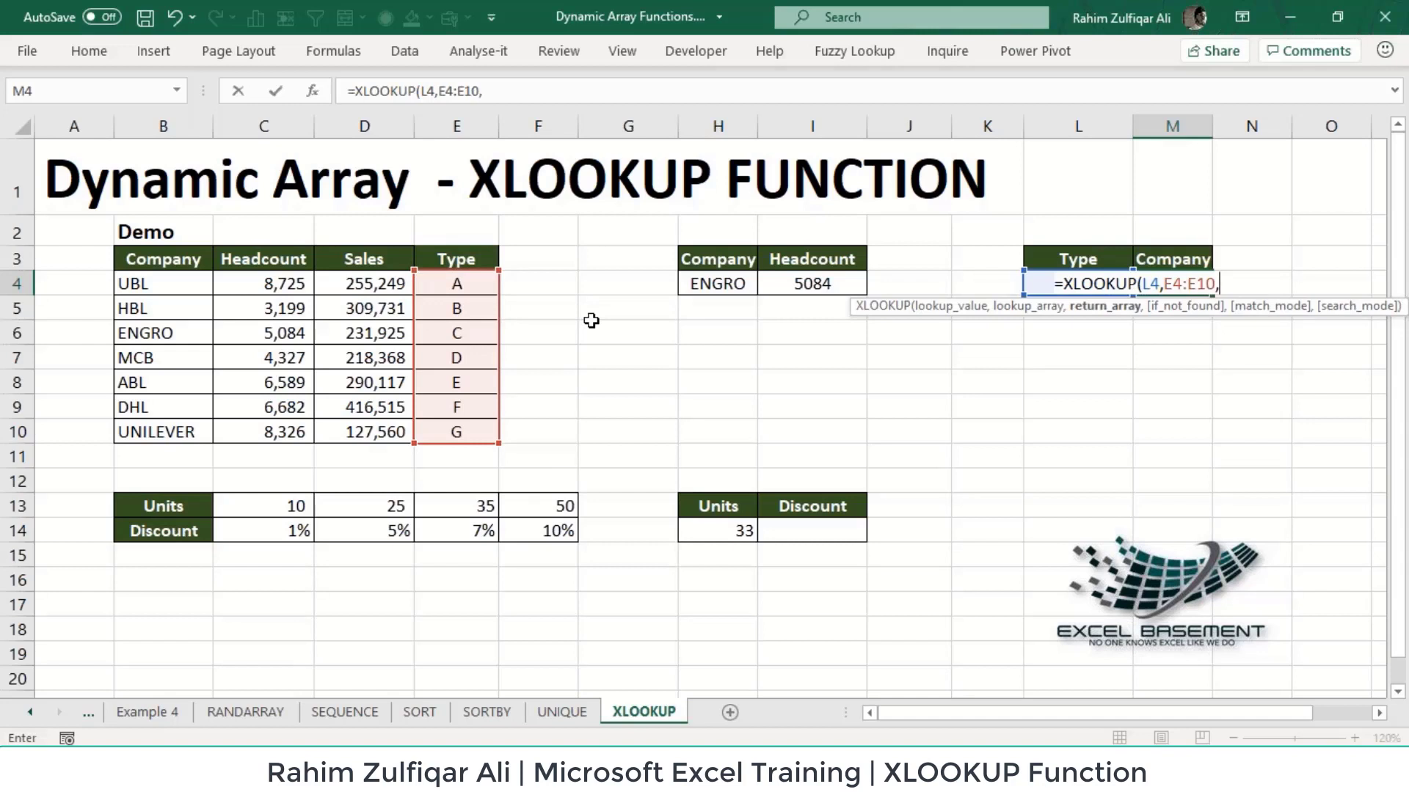
Set the return array to the company names in B4:B10, enter the M4 formula, and select the type in L4
key("Left")
key("Left")
key("Left")
key("Left")
key("Left")
key("Left")
key("Left")
key("Left")
key("Left")
key("Left")
key("Left")
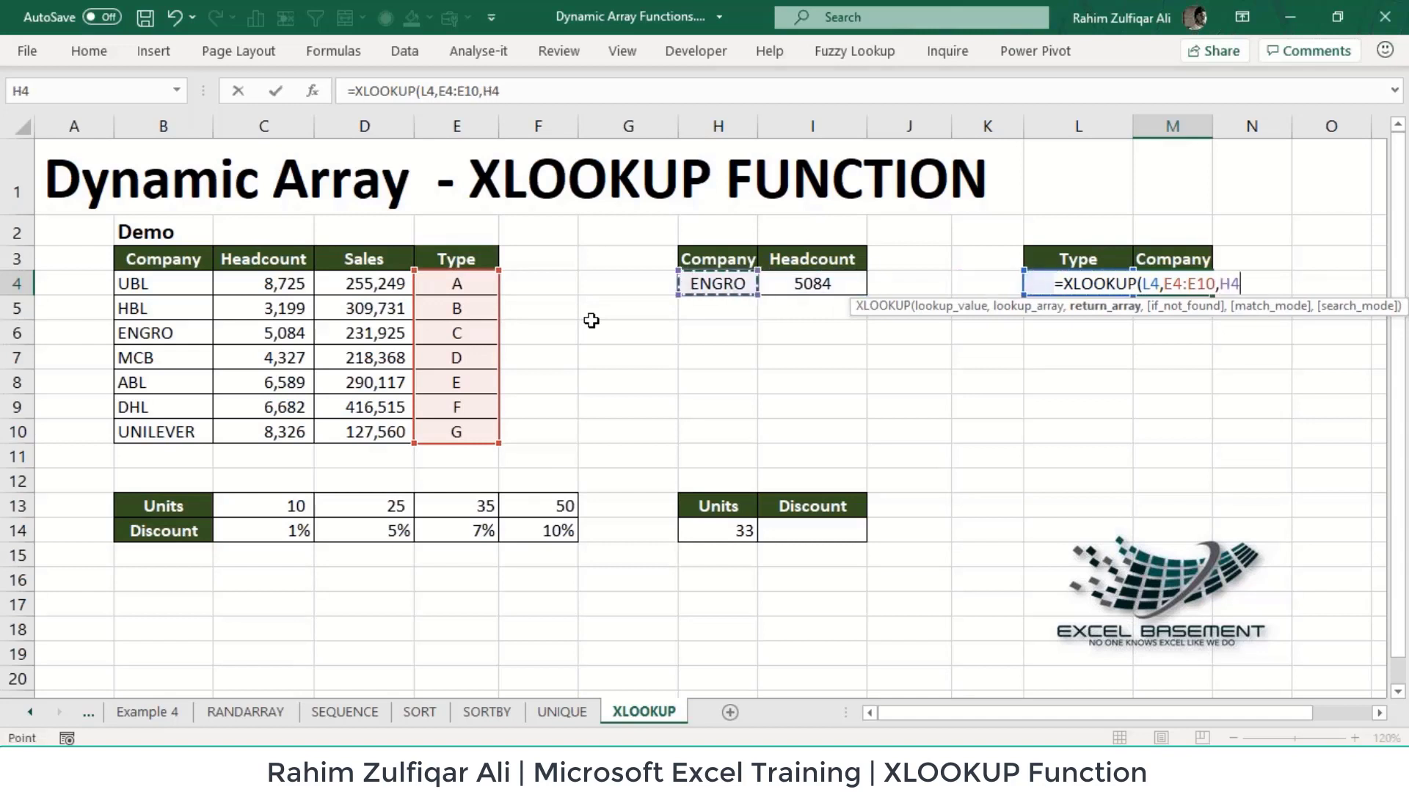
key("ctrl+shift+Down")
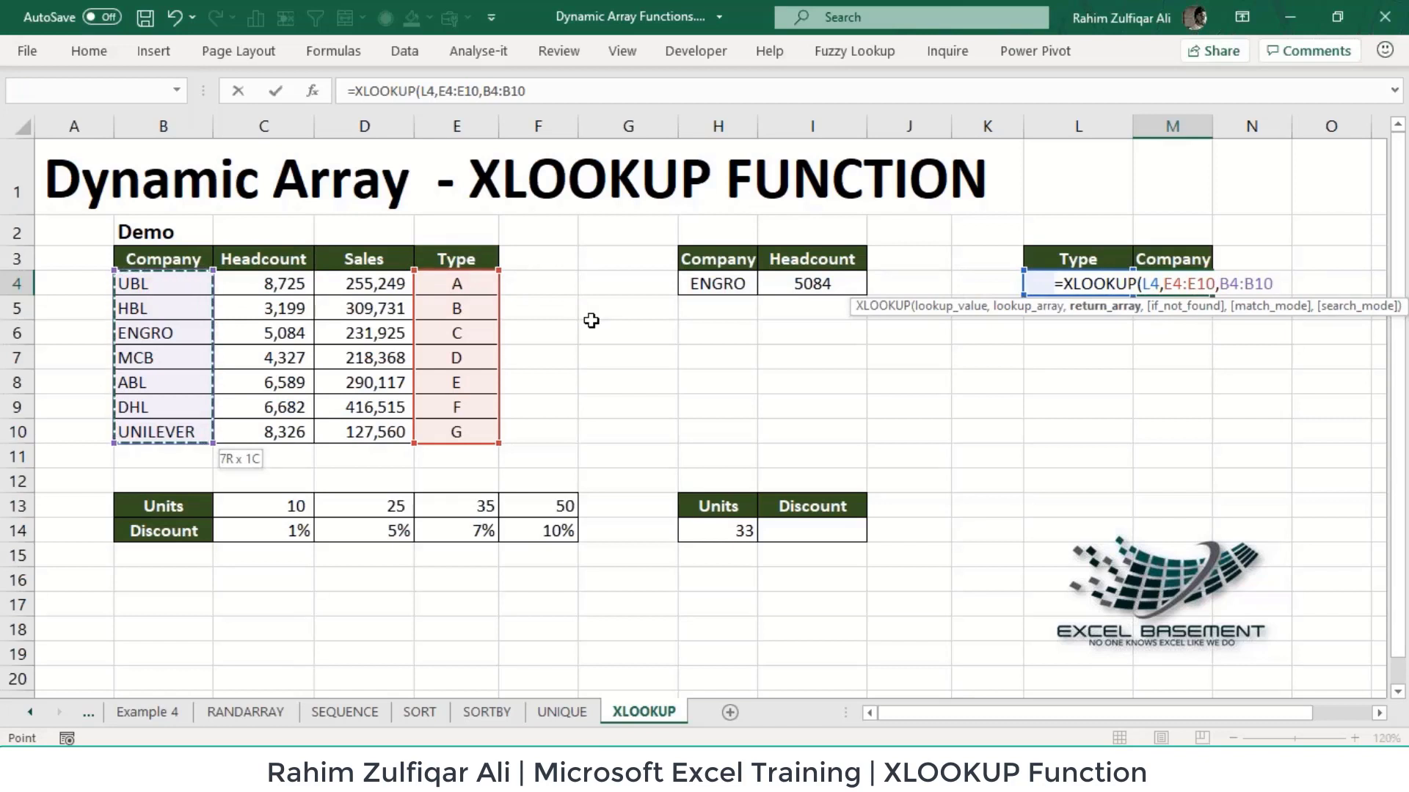
type(")")
key("Return")
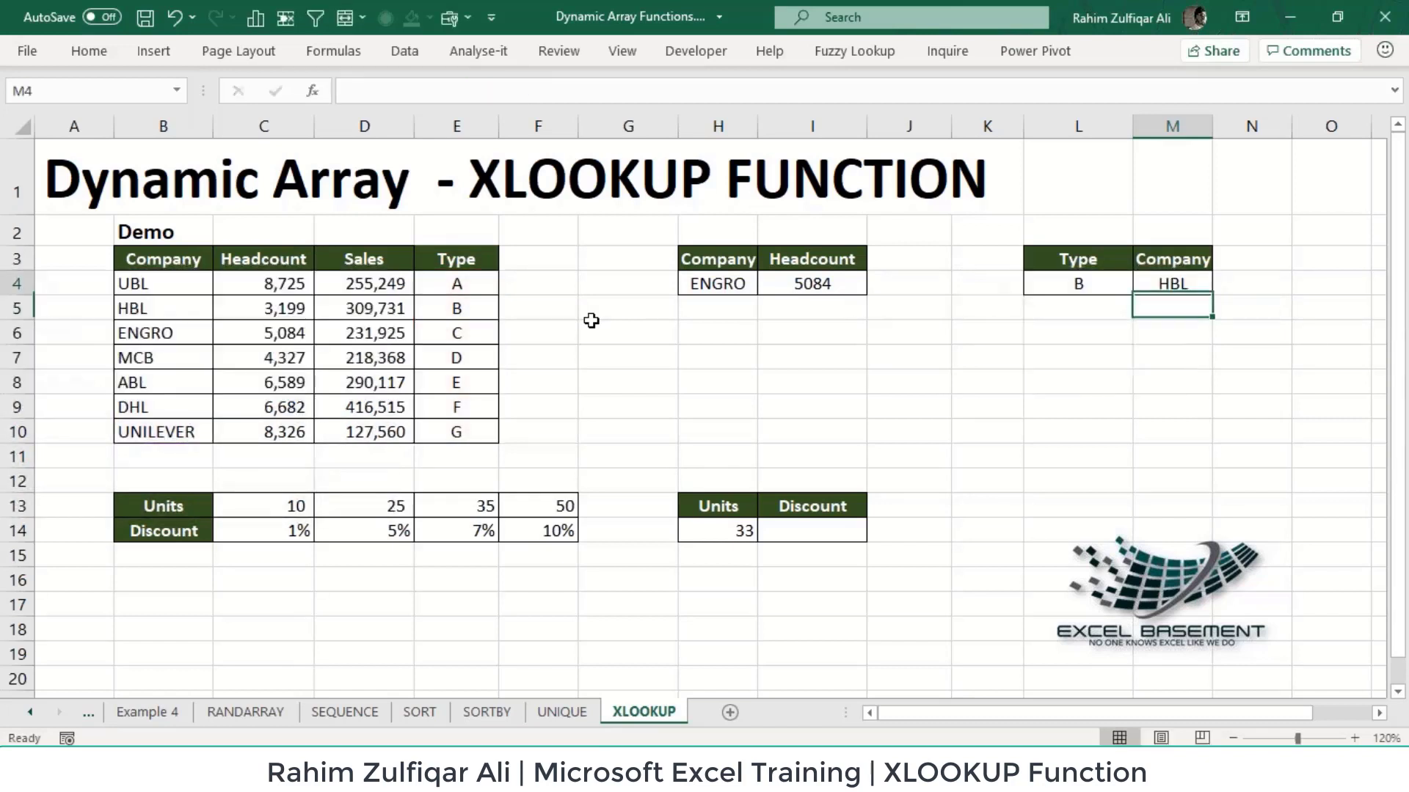
key("Up")
key("Left")
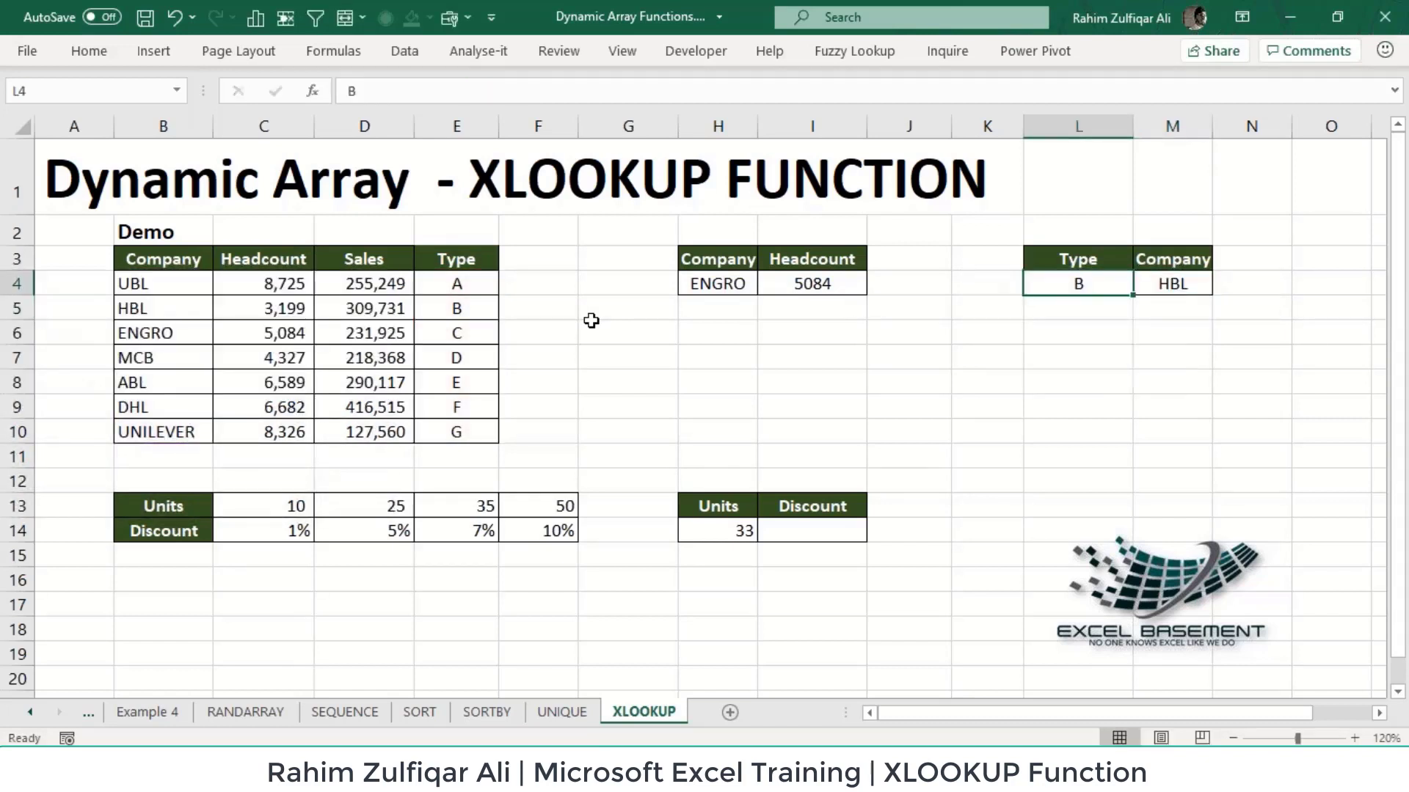
Compare the company returned in M4 with type B's row in the Demo table and review the M4 formula's arguments
left_click(470, 311)
left_click(131, 312)
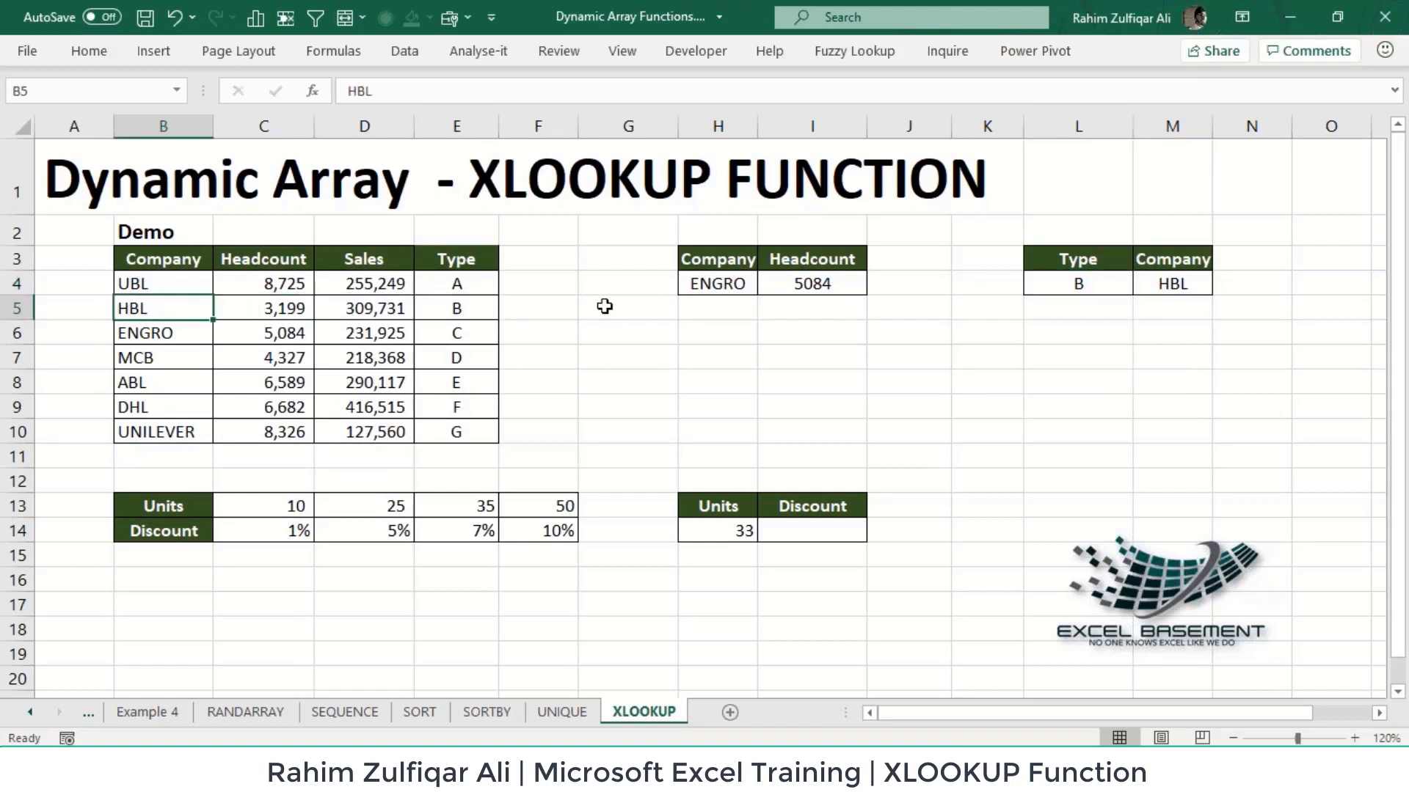
left_click(1142, 286)
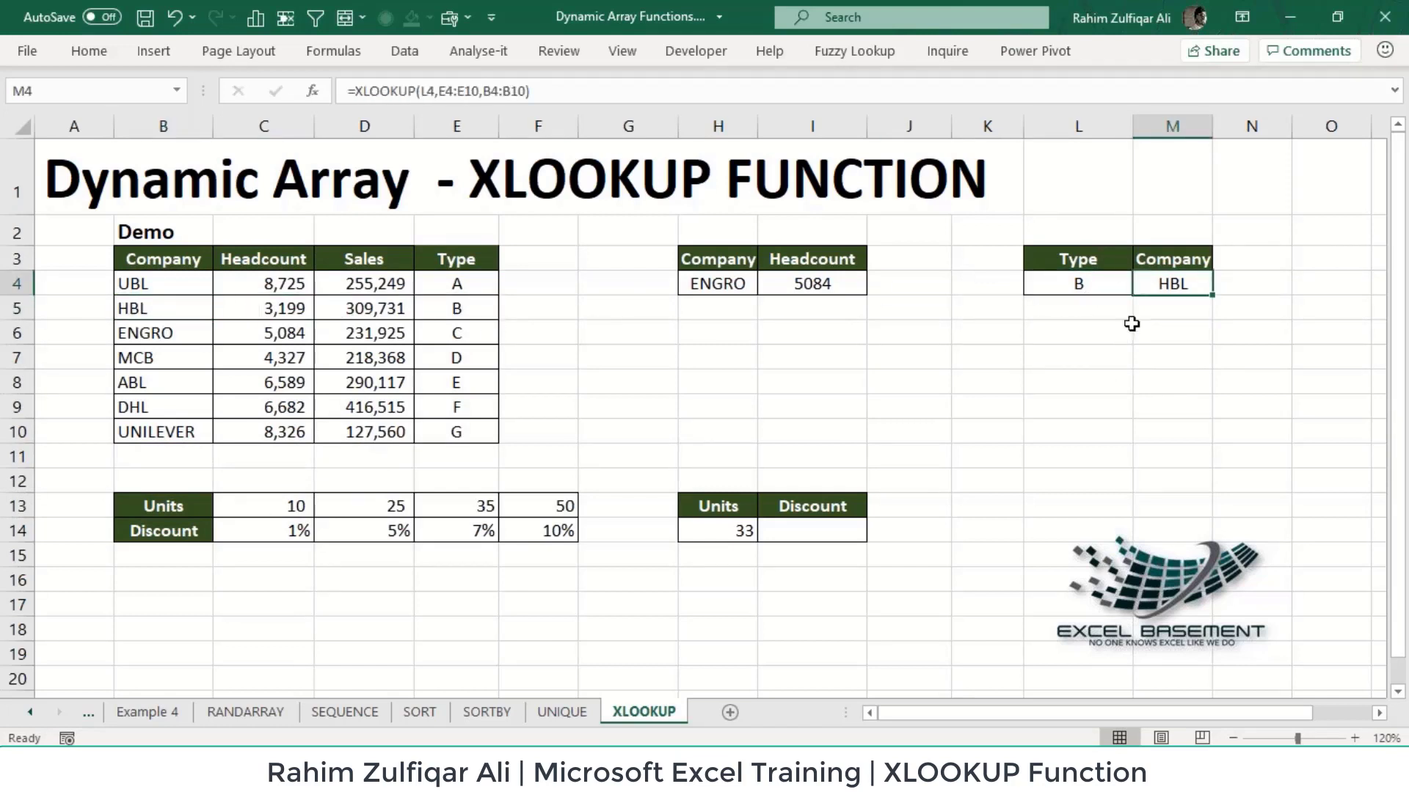
double_click(1171, 286)
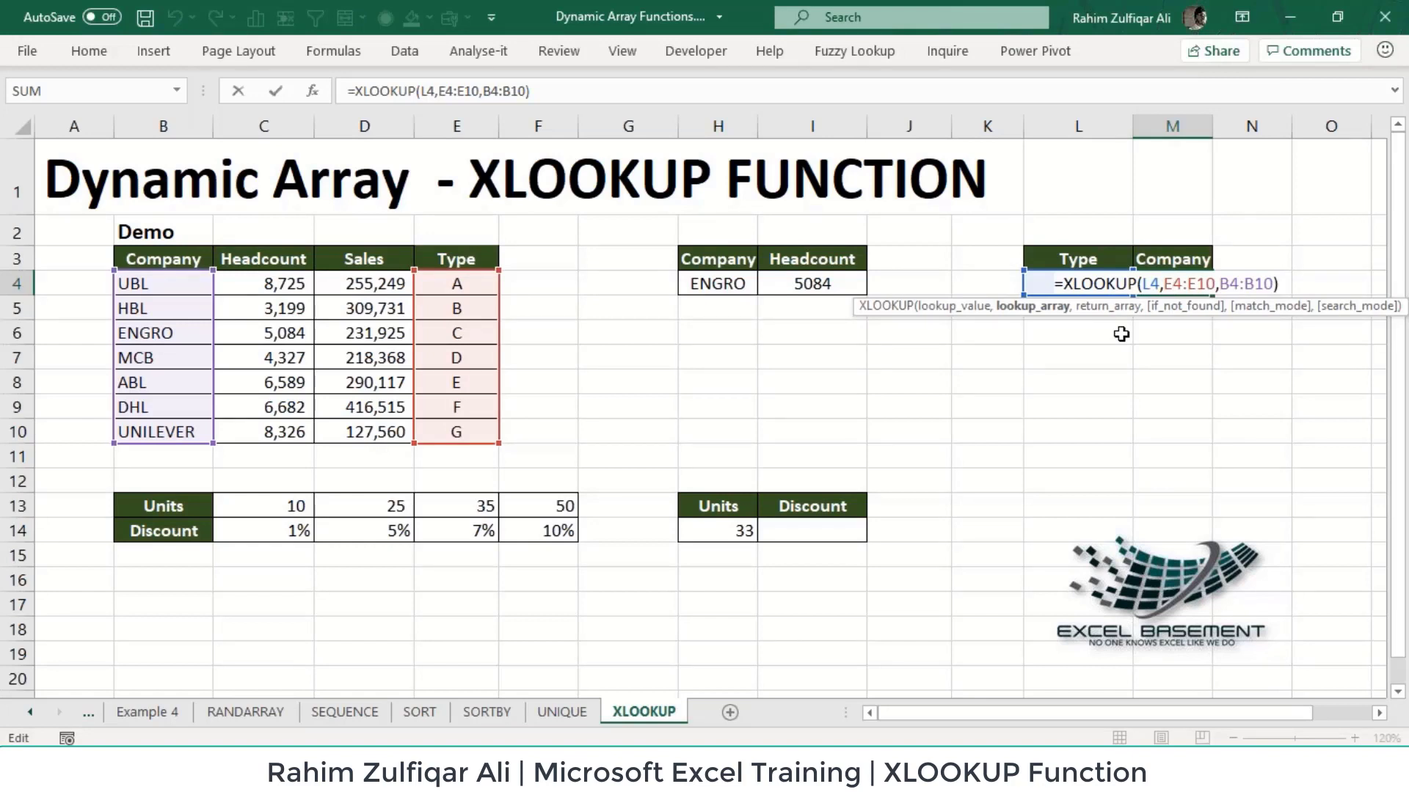
key("Return")
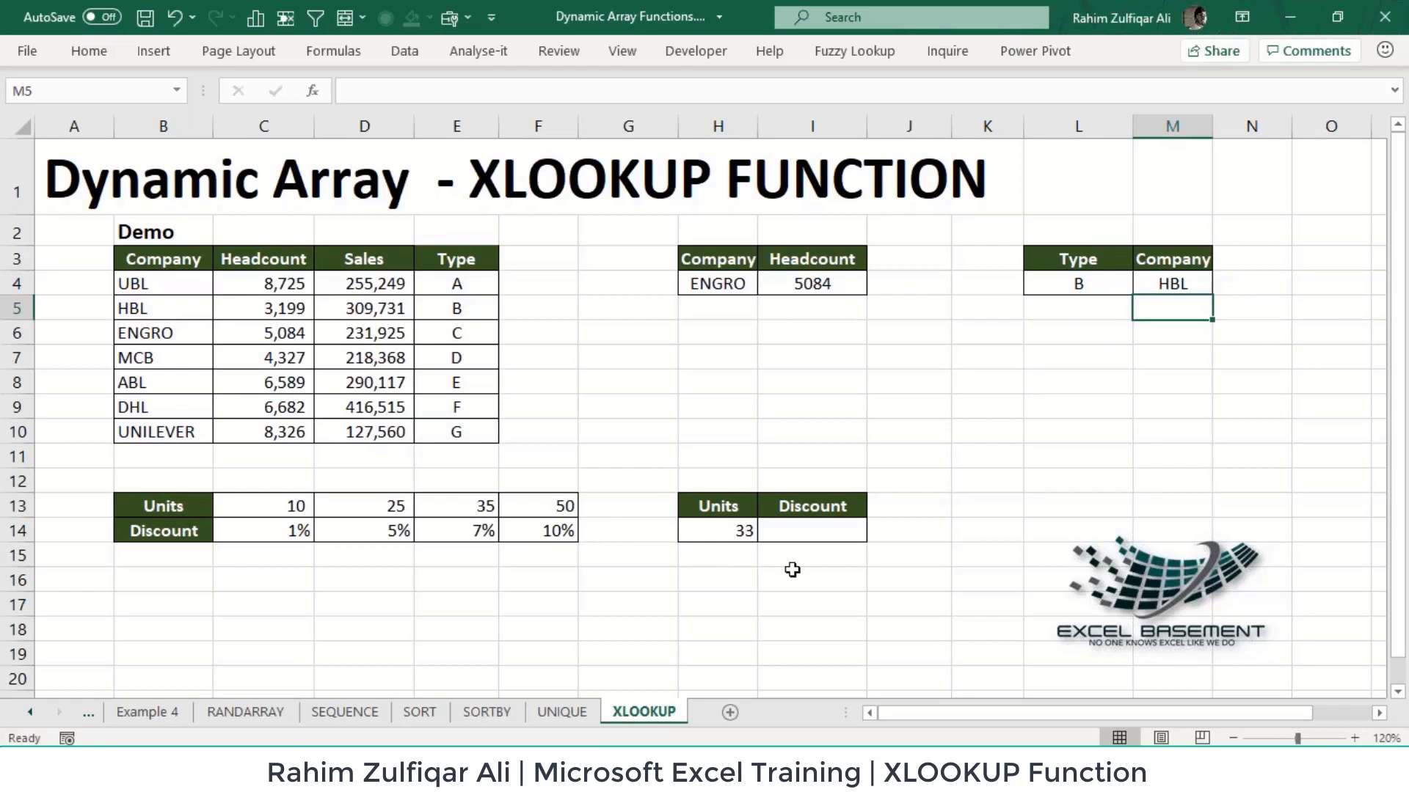
Examine the Units and Discount tiers in B13:F14 and the empty Discount cell I14
left_click(799, 538)
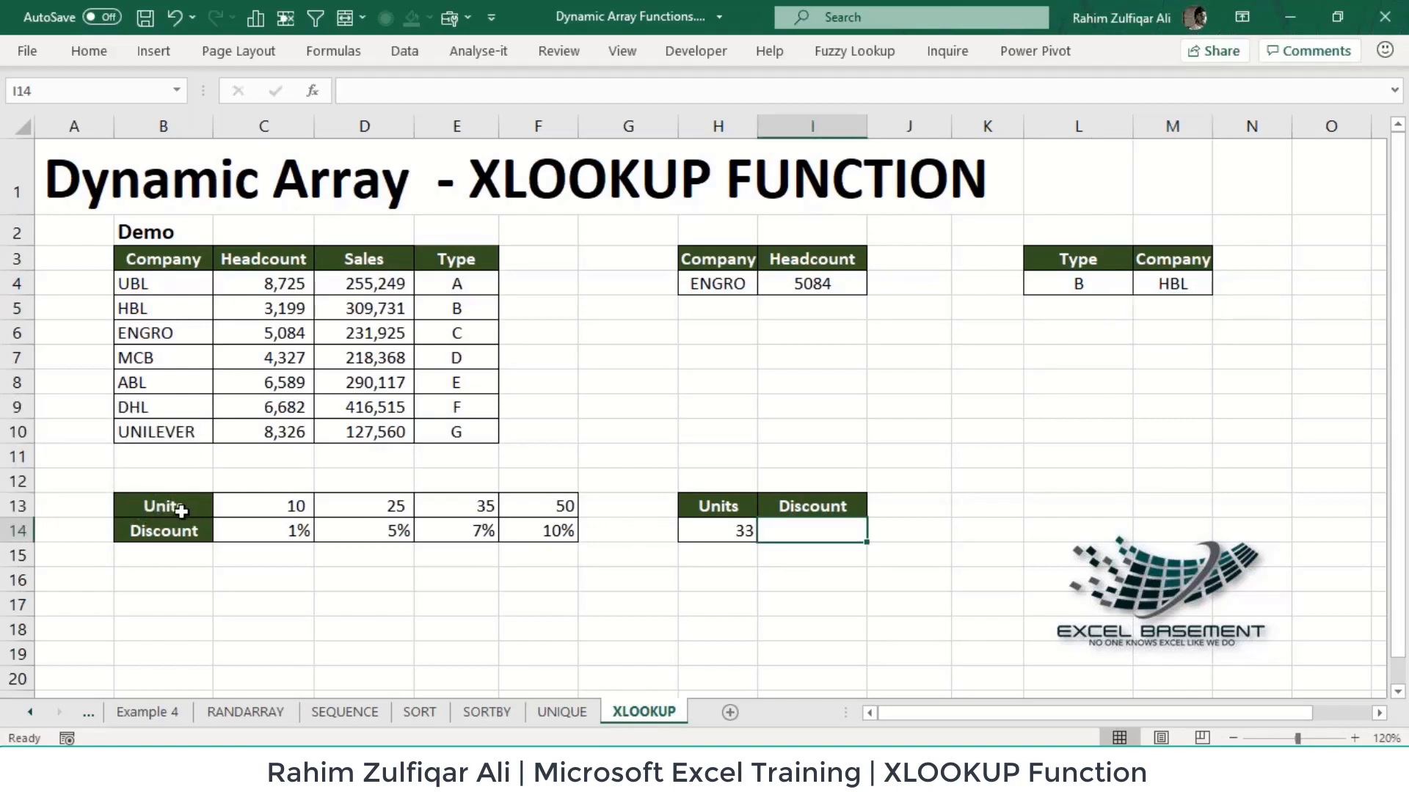
left_click_drag(177, 505, 521, 526)
left_click(250, 503)
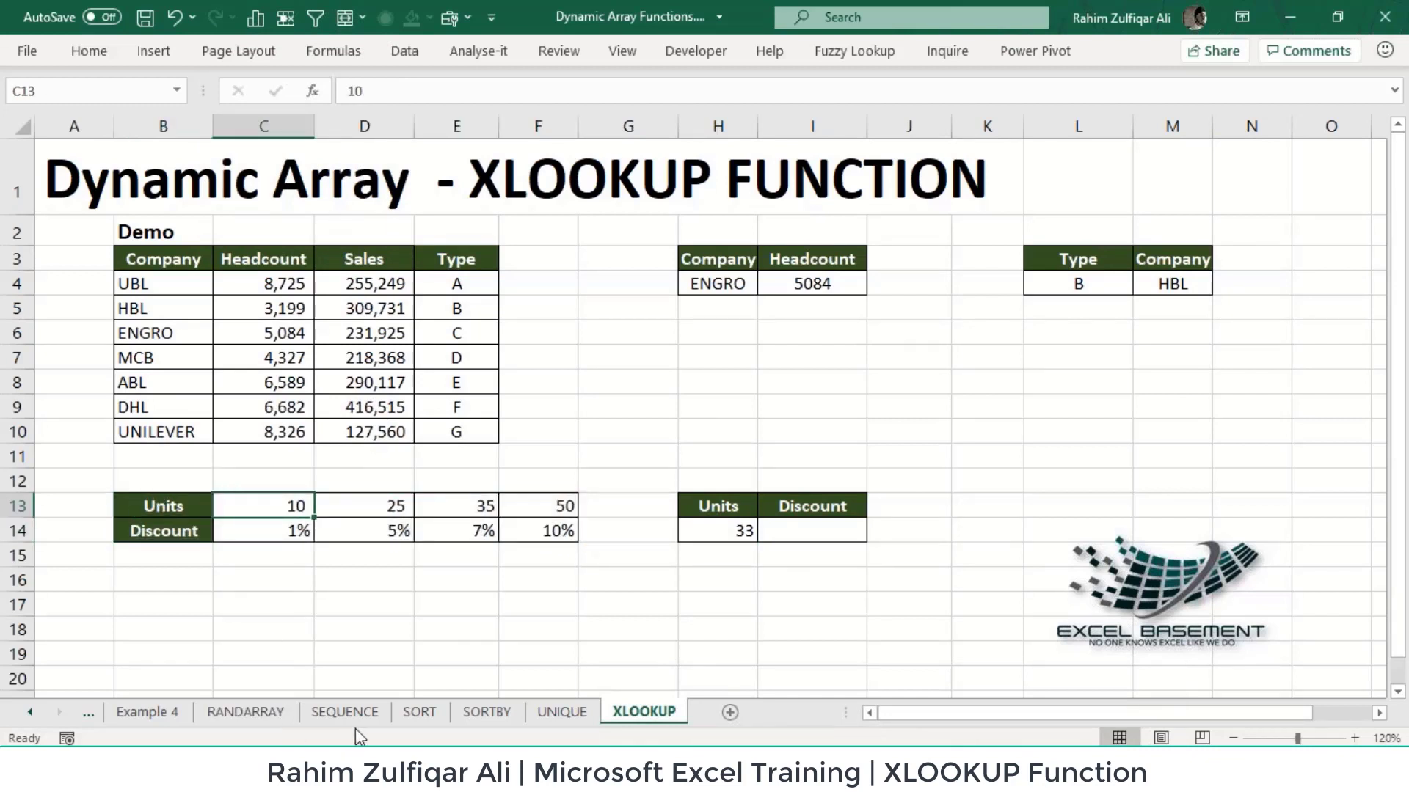
key("Right")
key("Right")
key("Right")
key("Left")
key("Left")
key("Left")
key("Left")
key("Down")
key("Right")
key("Right")
key("Right")
key("Right")
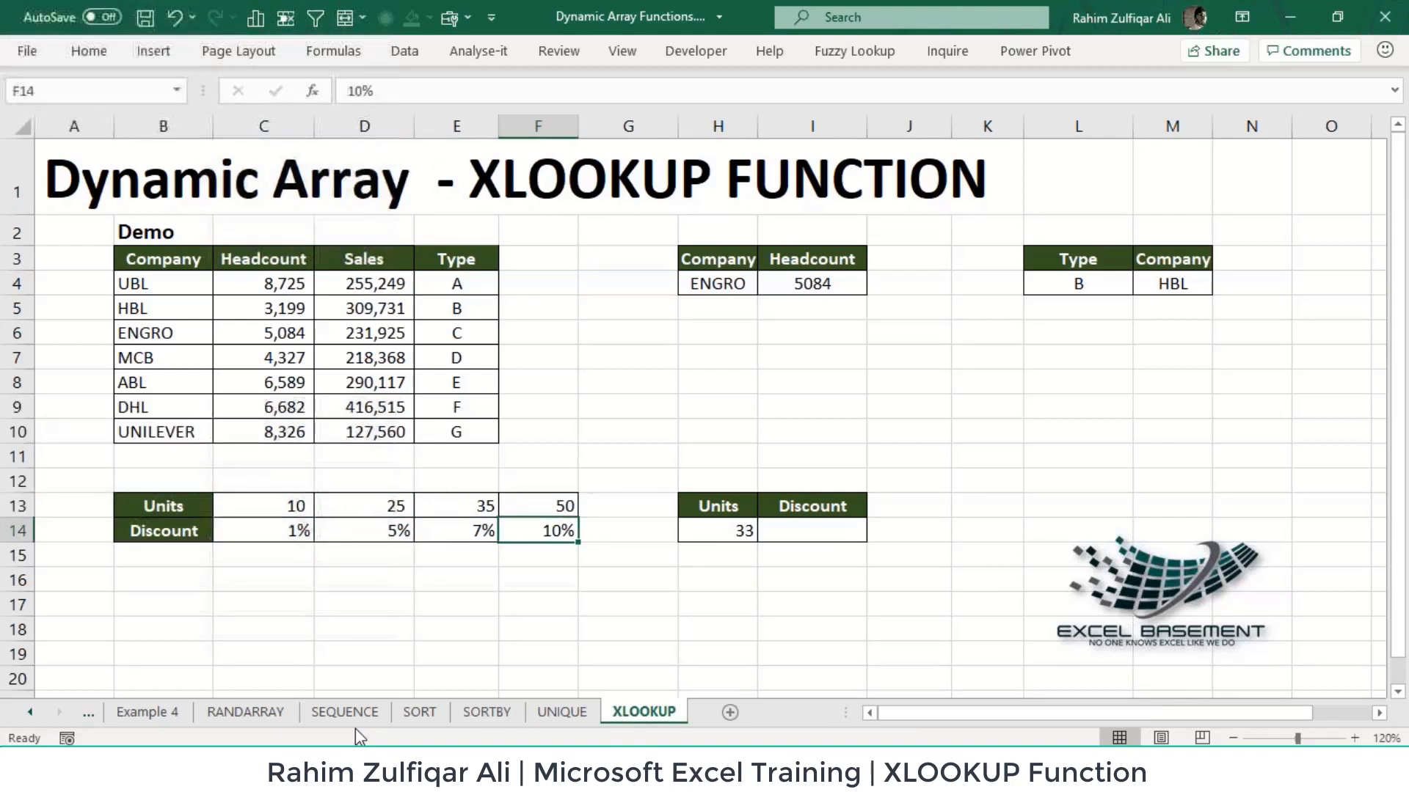
key("Right")
key("Right")
key("Right")
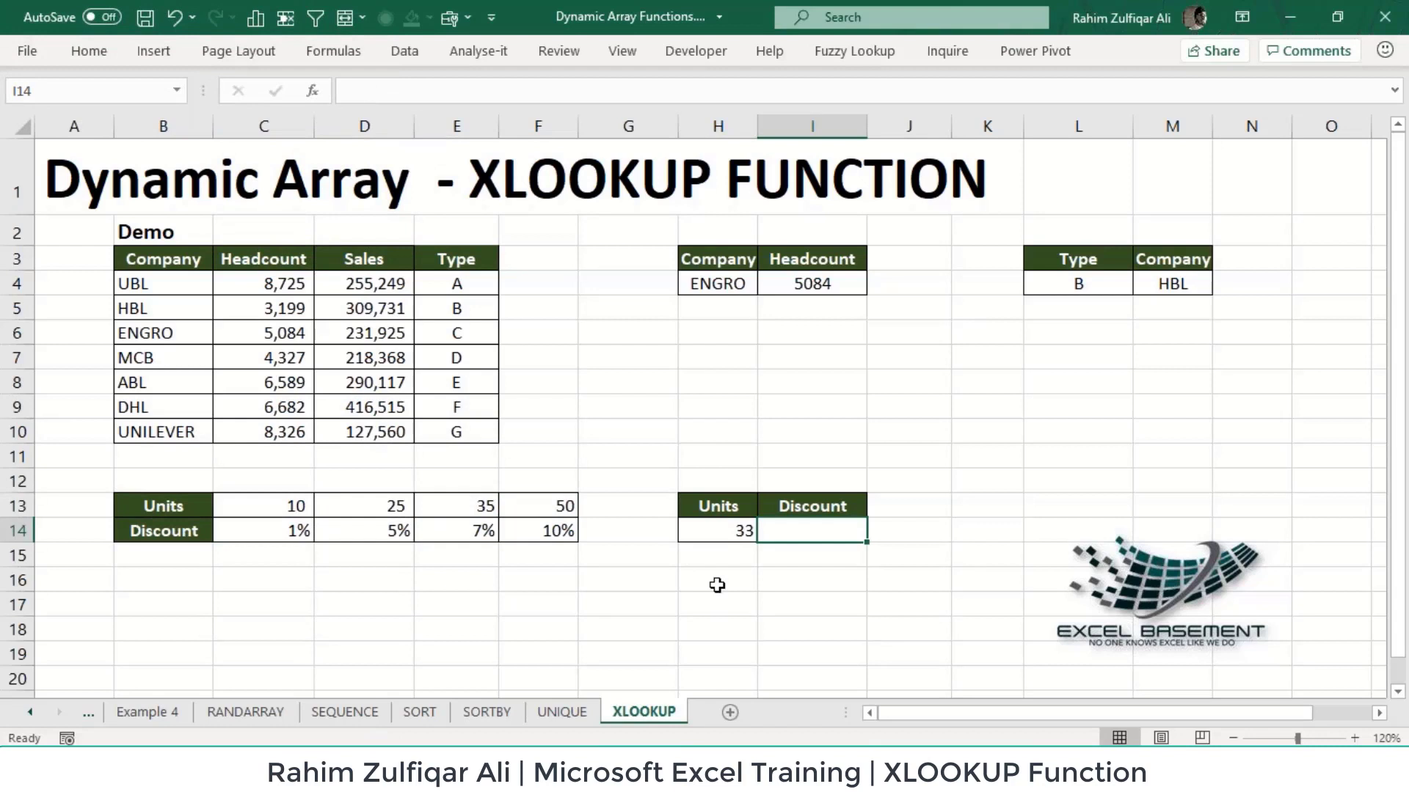
Start an XLOOKUP formula in I14 with the units in H14 as the lookup value
left_click(710, 534)
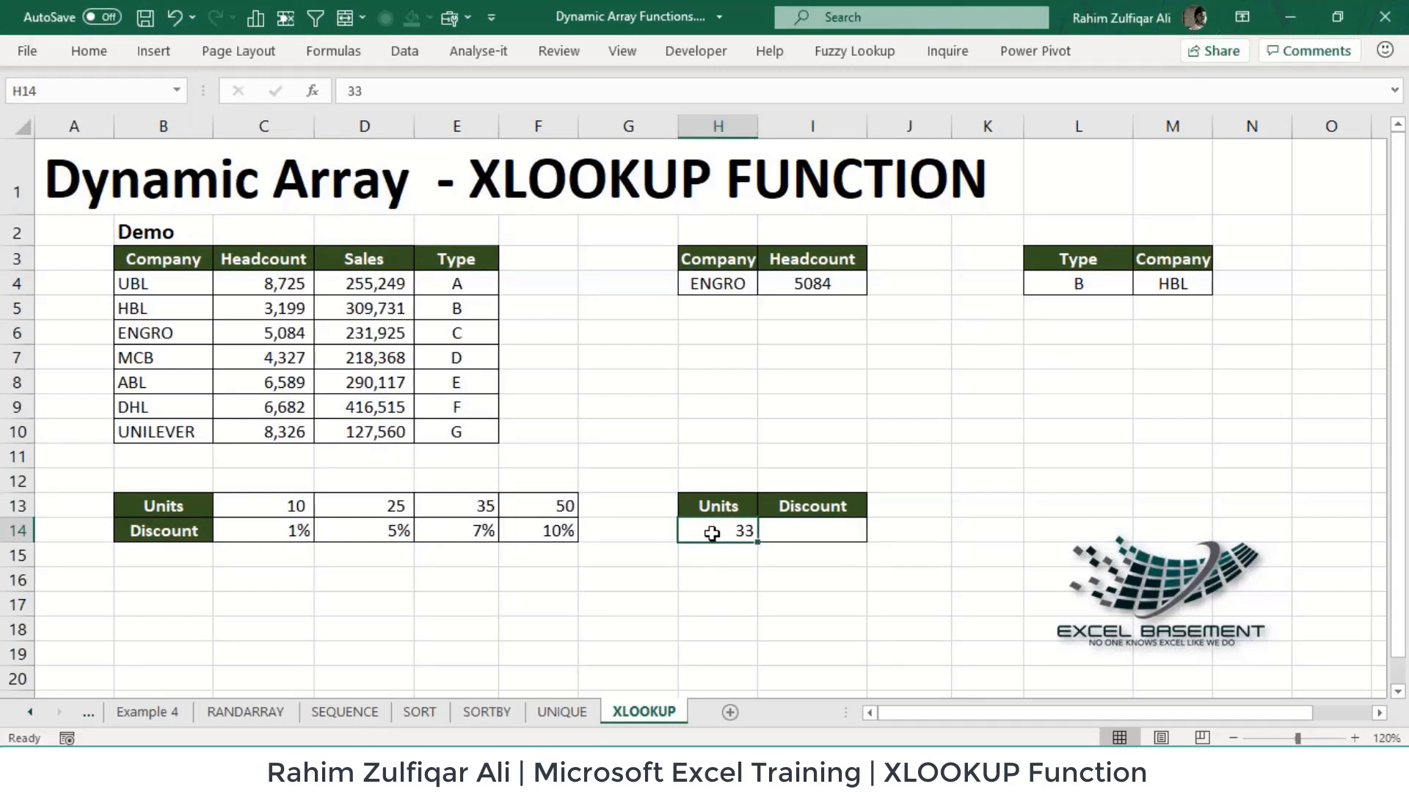
left_click(786, 531)
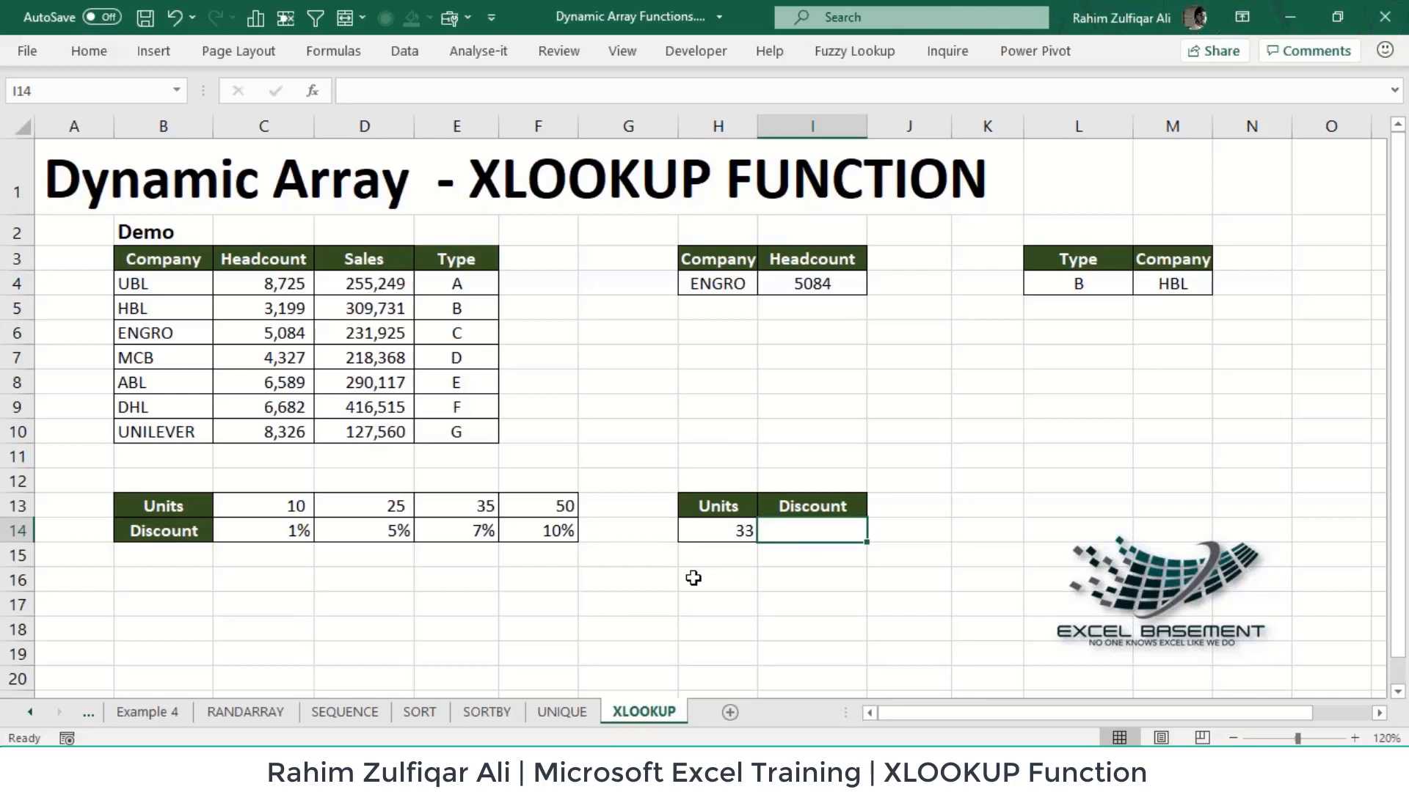
key("Left")
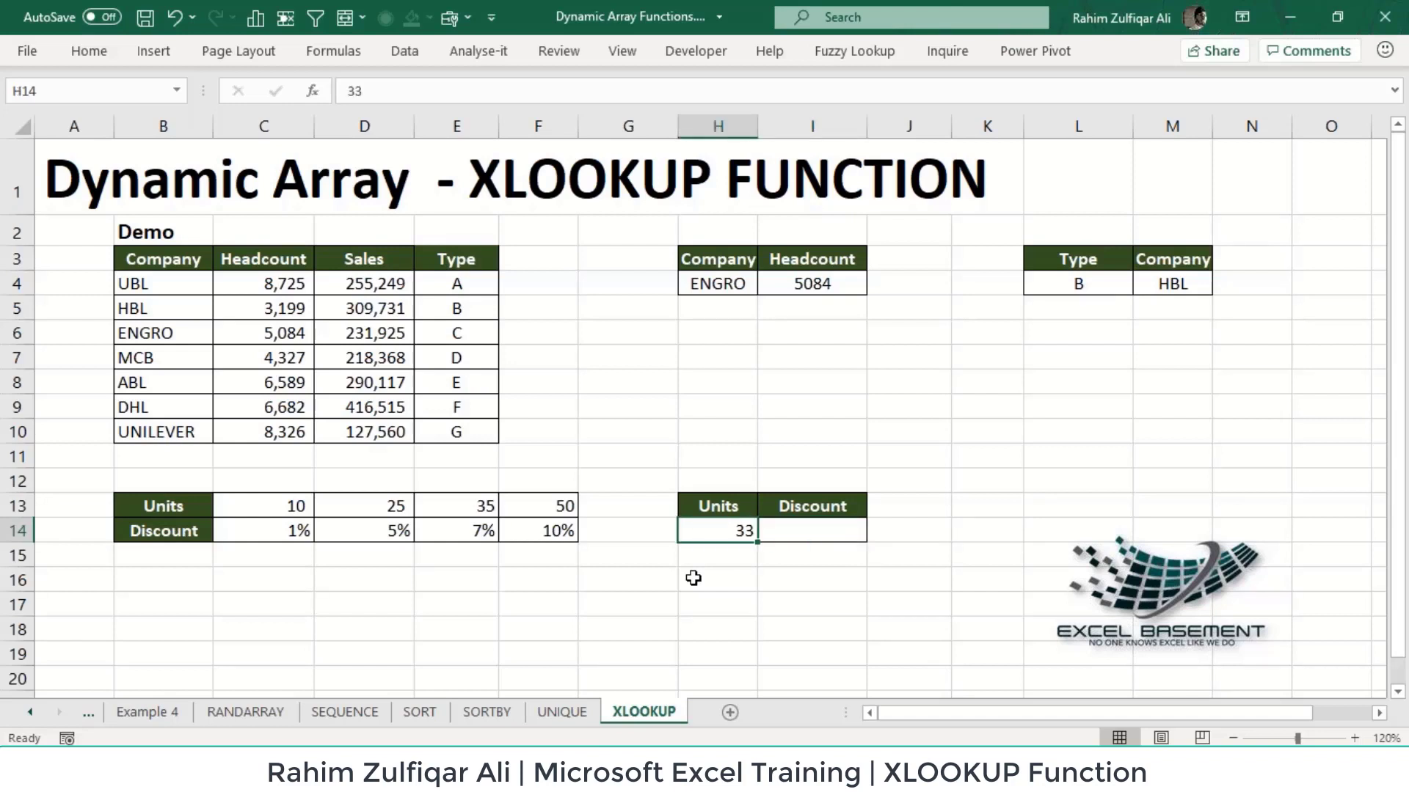
key("Right")
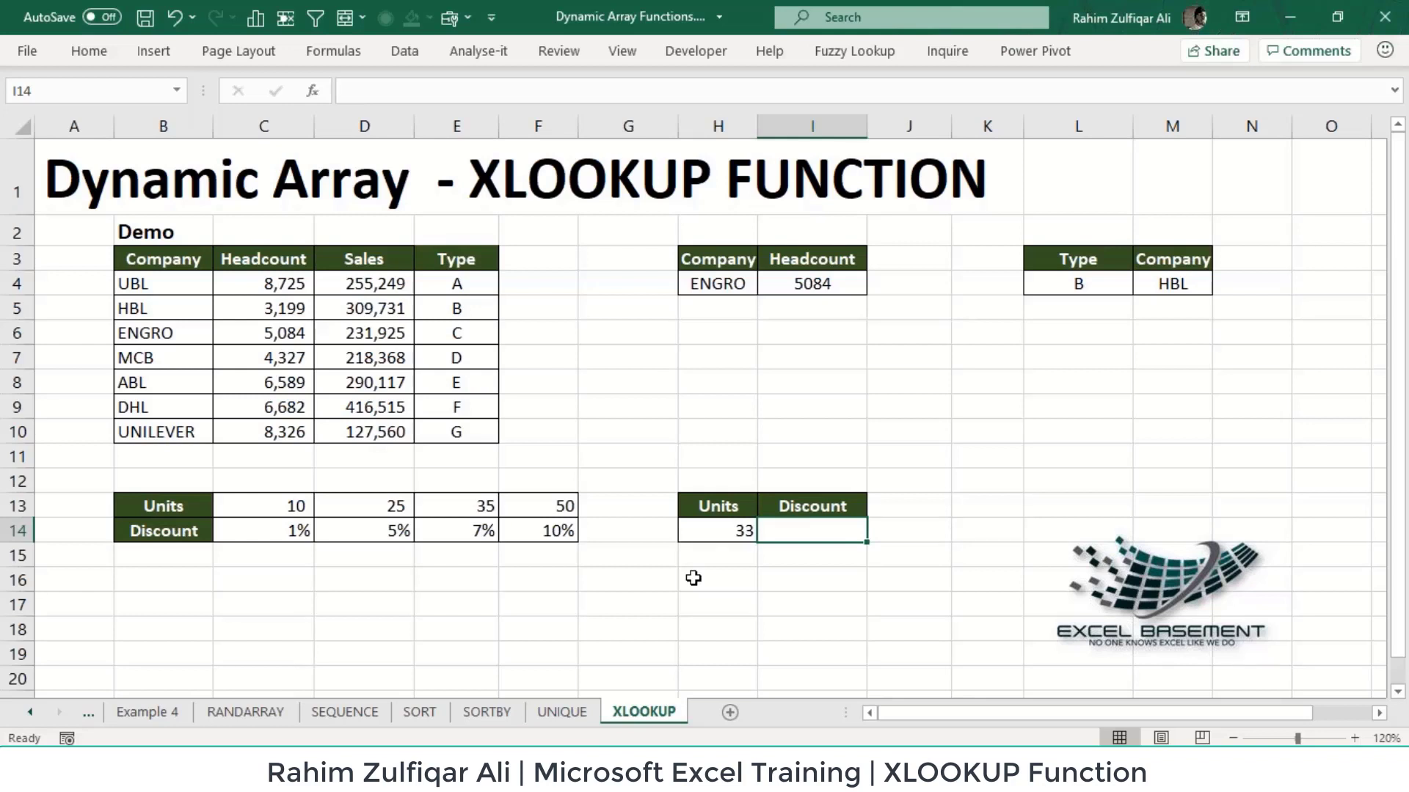
type("=")
type("XLOOKUP(")
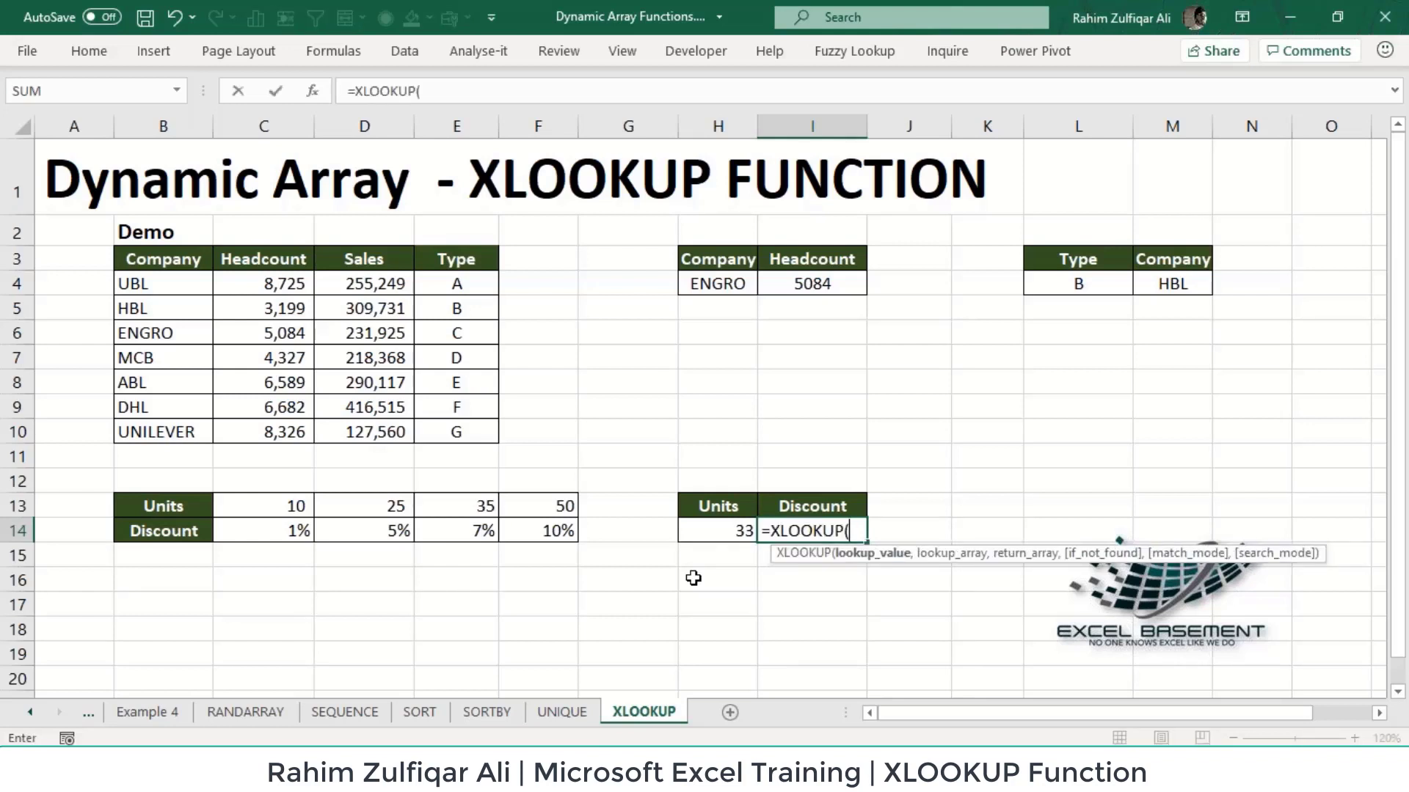
key("Left")
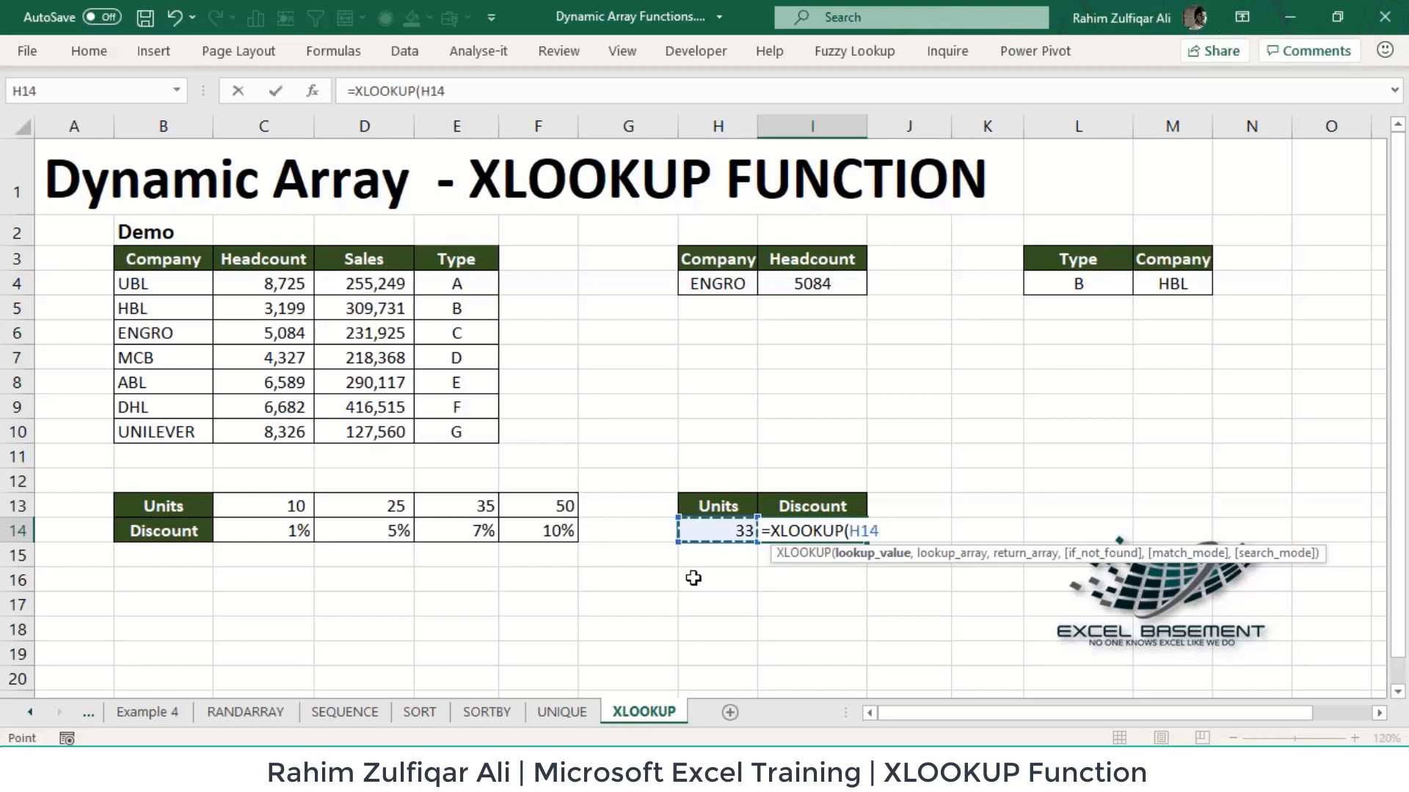
Set the I14 formula's lookup array to the Units values in C13:F13
type(",")
key("Left")
key("Left")
key("Left")
key("Left")
key("Left")
key("Left")
key("Left")
key("Up")
key("Right")
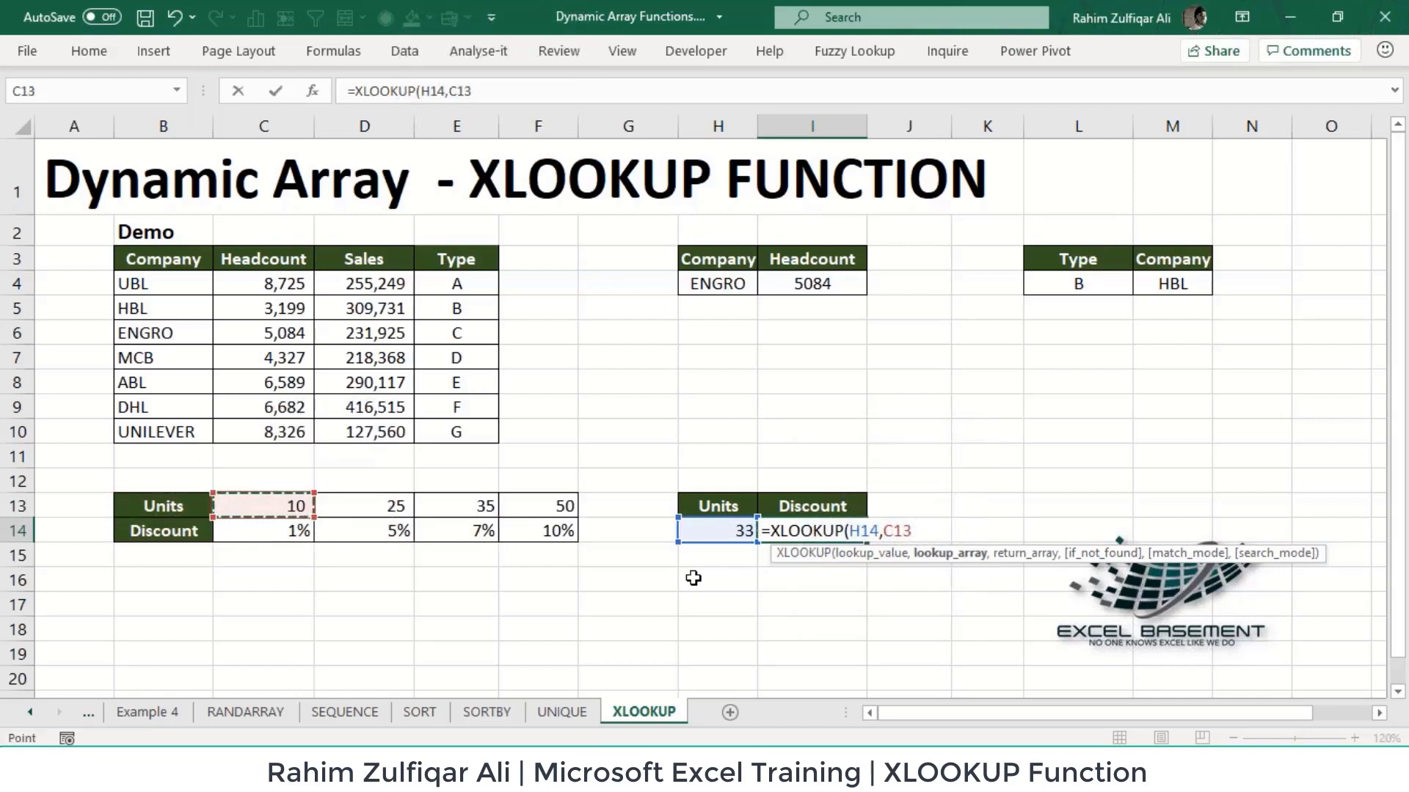
key("shift+Right")
key("shift+Right")
key("shift+Right")
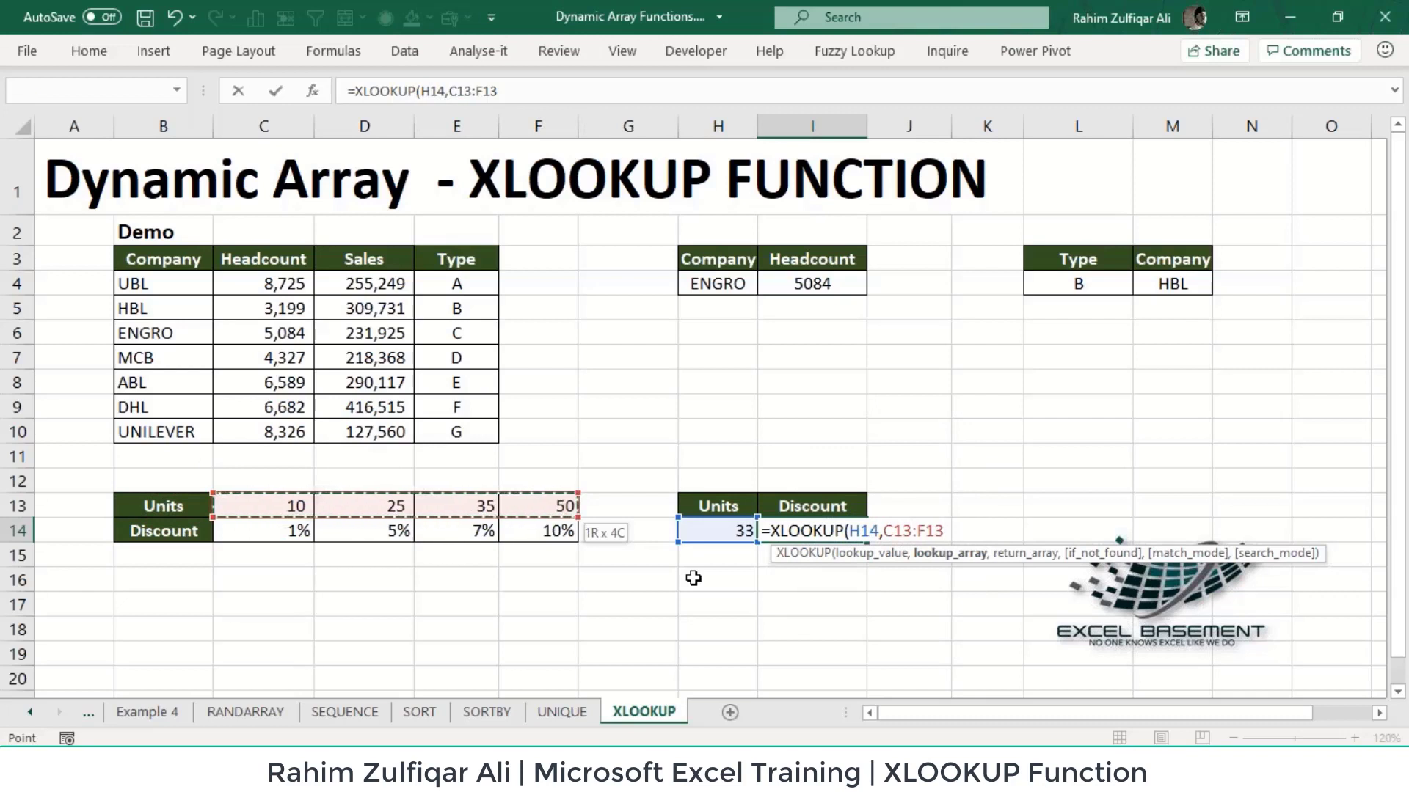
Set the I14 formula's return array to the Discount values in C14:F14
type(",")
key("Left")
key("Left")
key("Left")
key("Left")
key("Left")
key("Left")
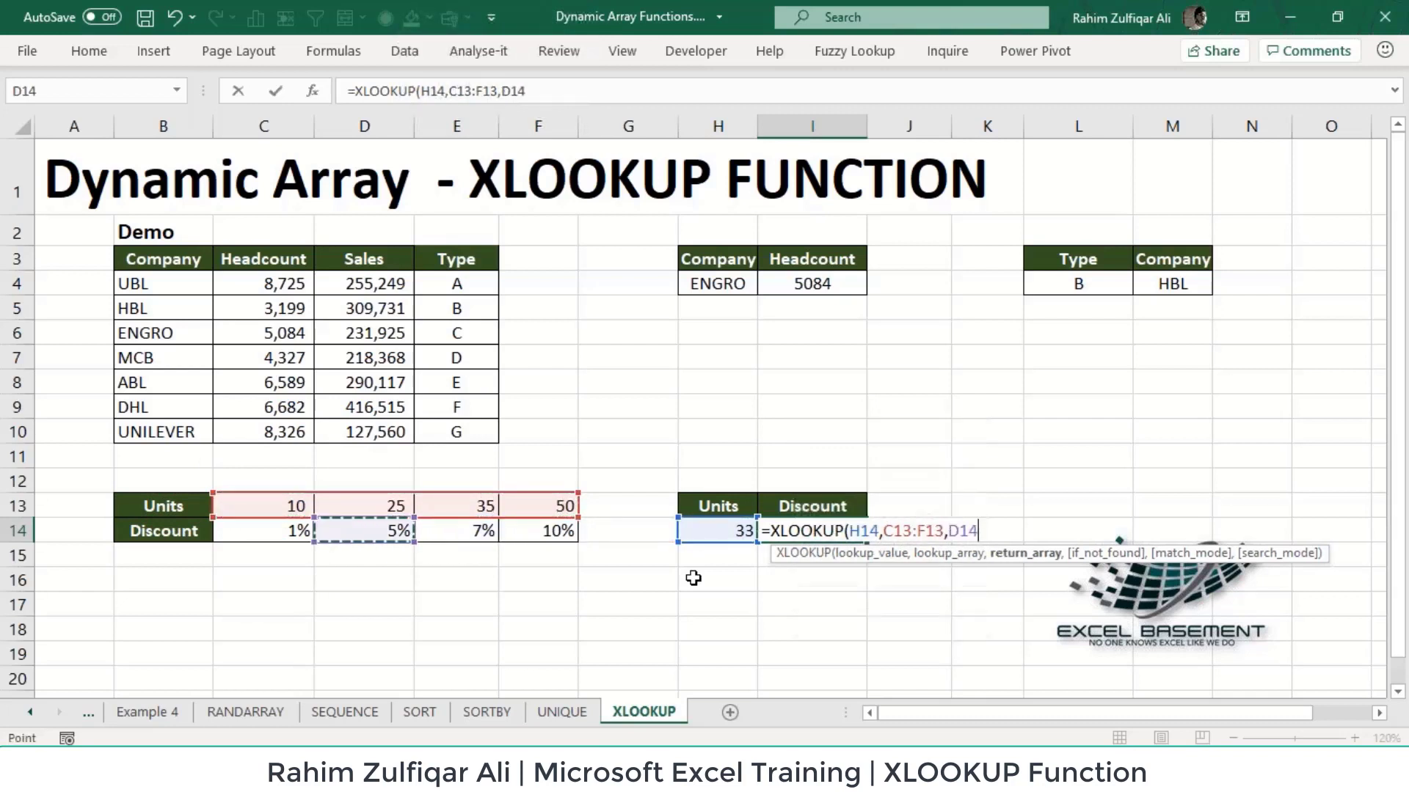
key("shift+Right")
key("shift+Right")
key("shift+Right")
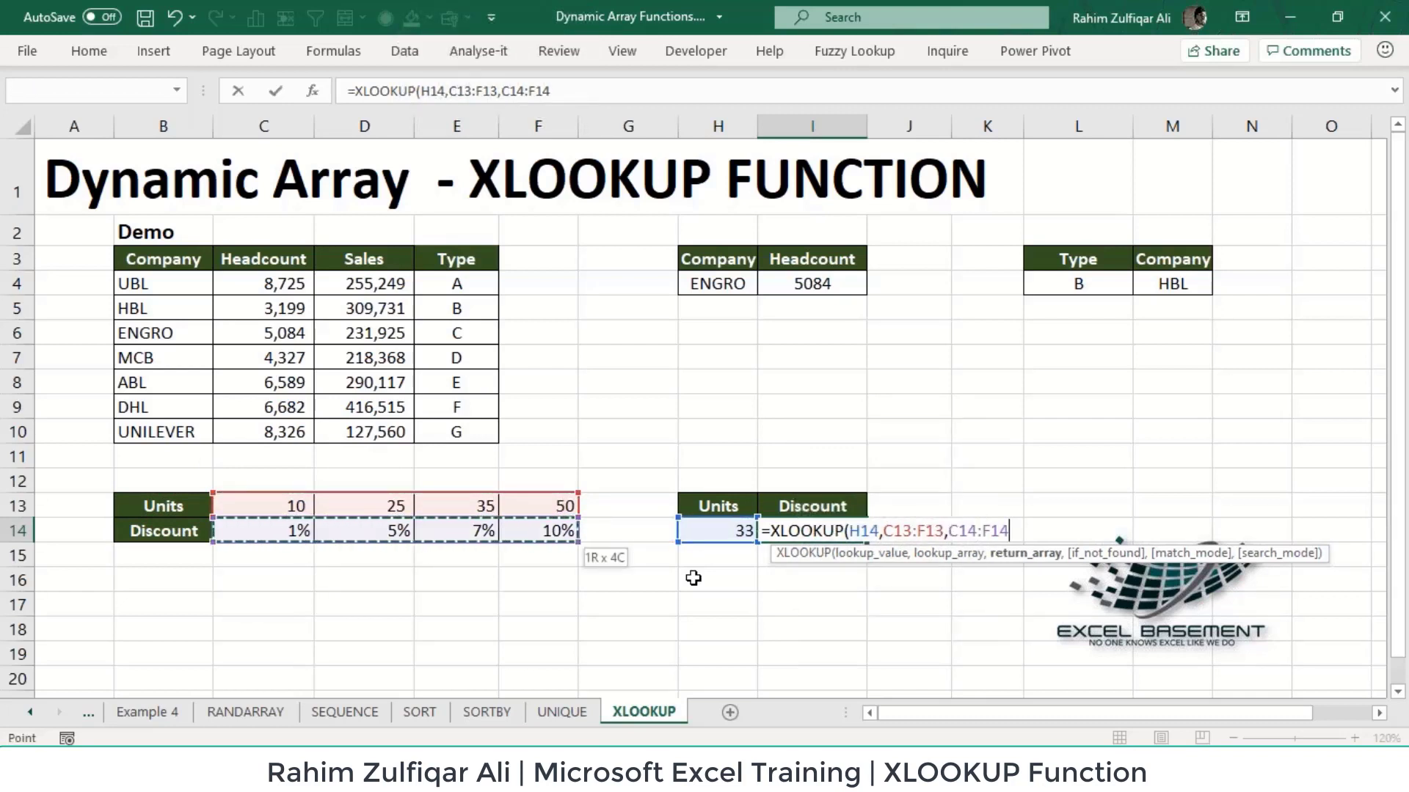
Skip the if_not_found argument, set the match mode to 1 (exact match or next larger item), and enter the I14 formula
type(",")
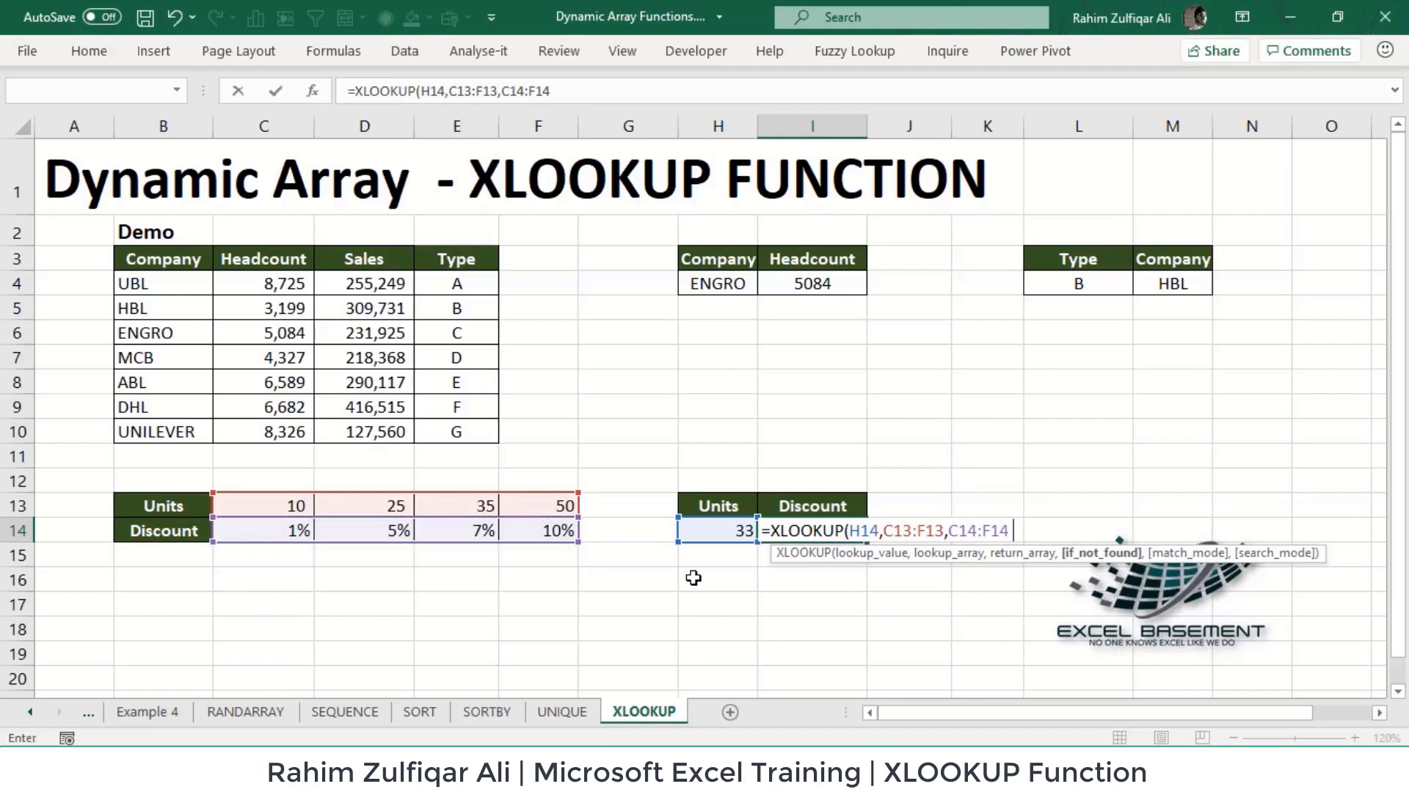
type(",")
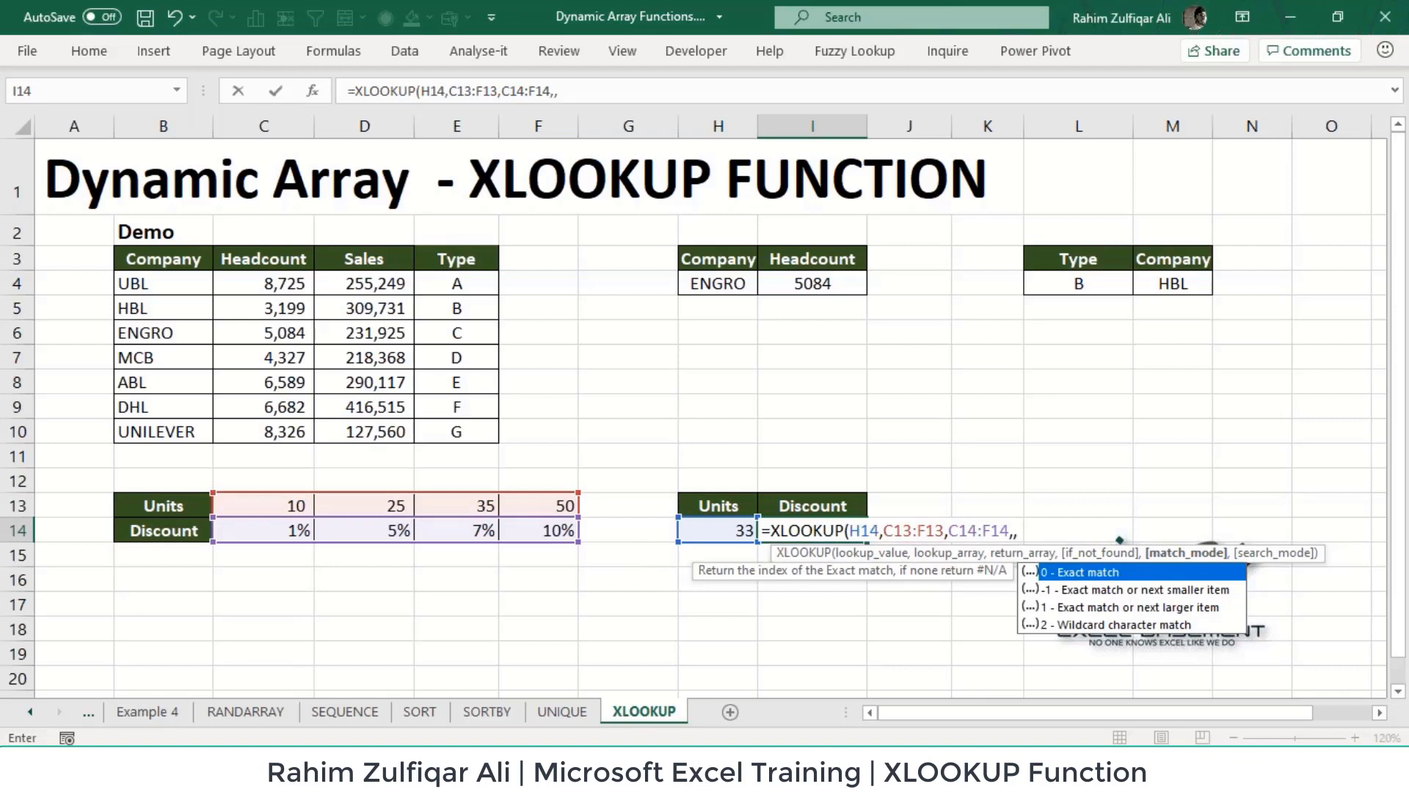
key("Down")
key("Down")
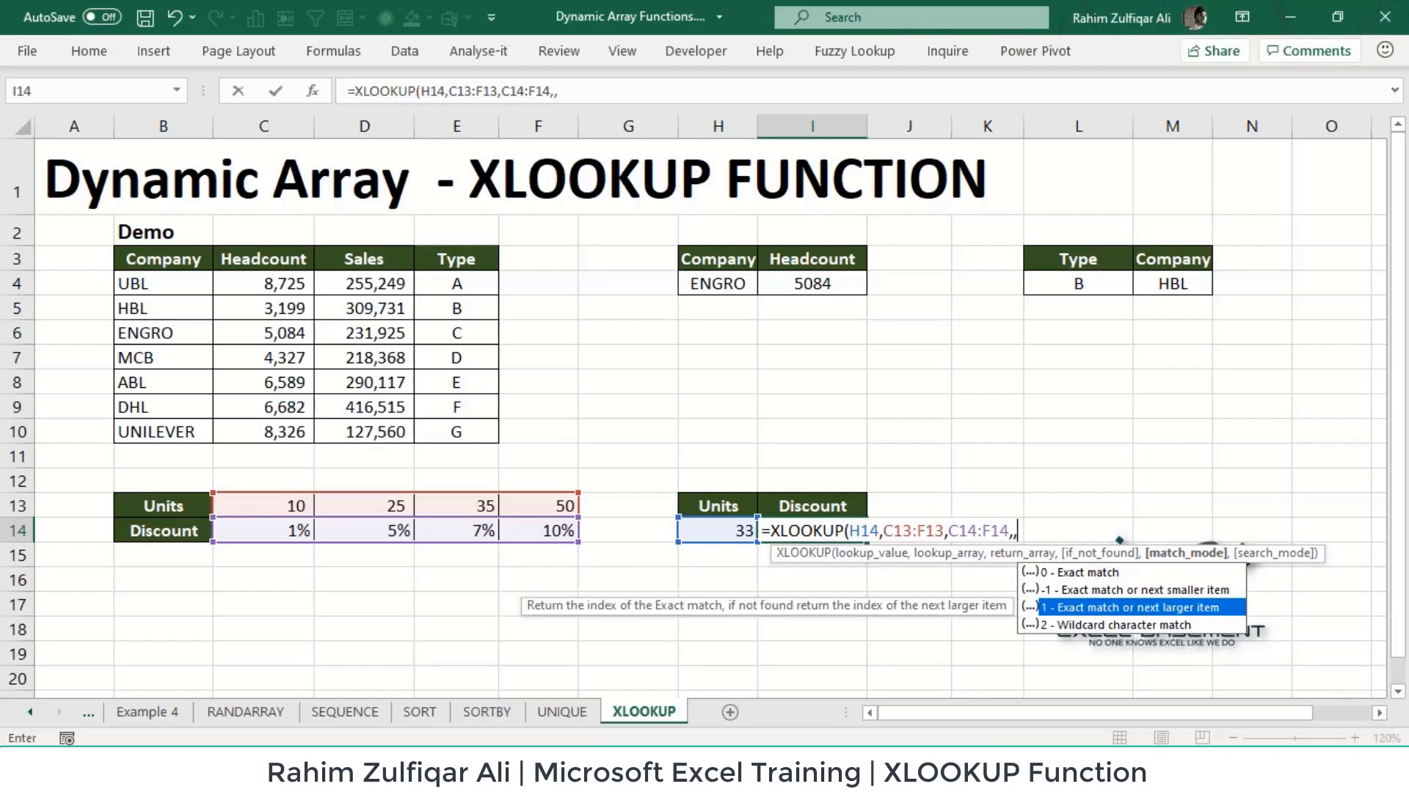
type("1")
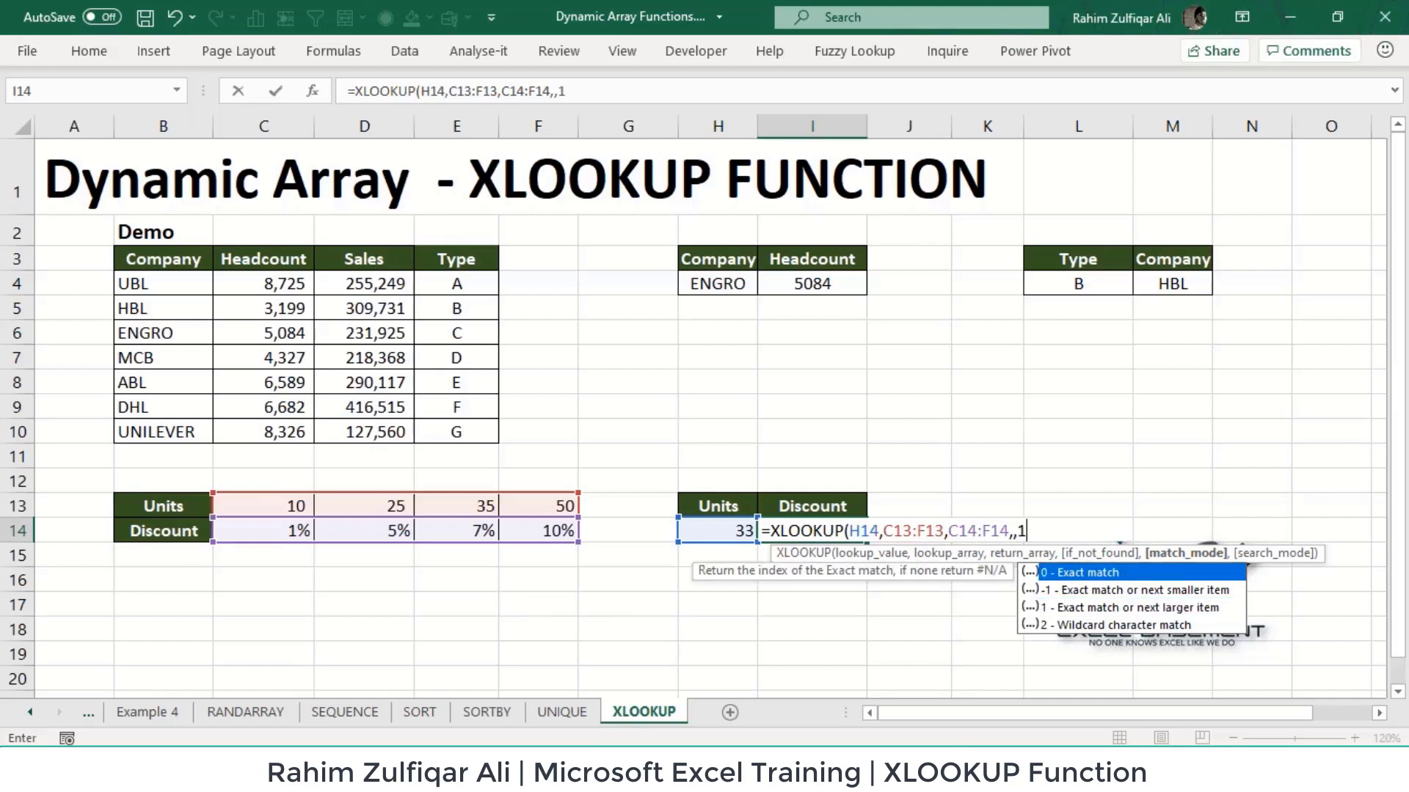
type(",")
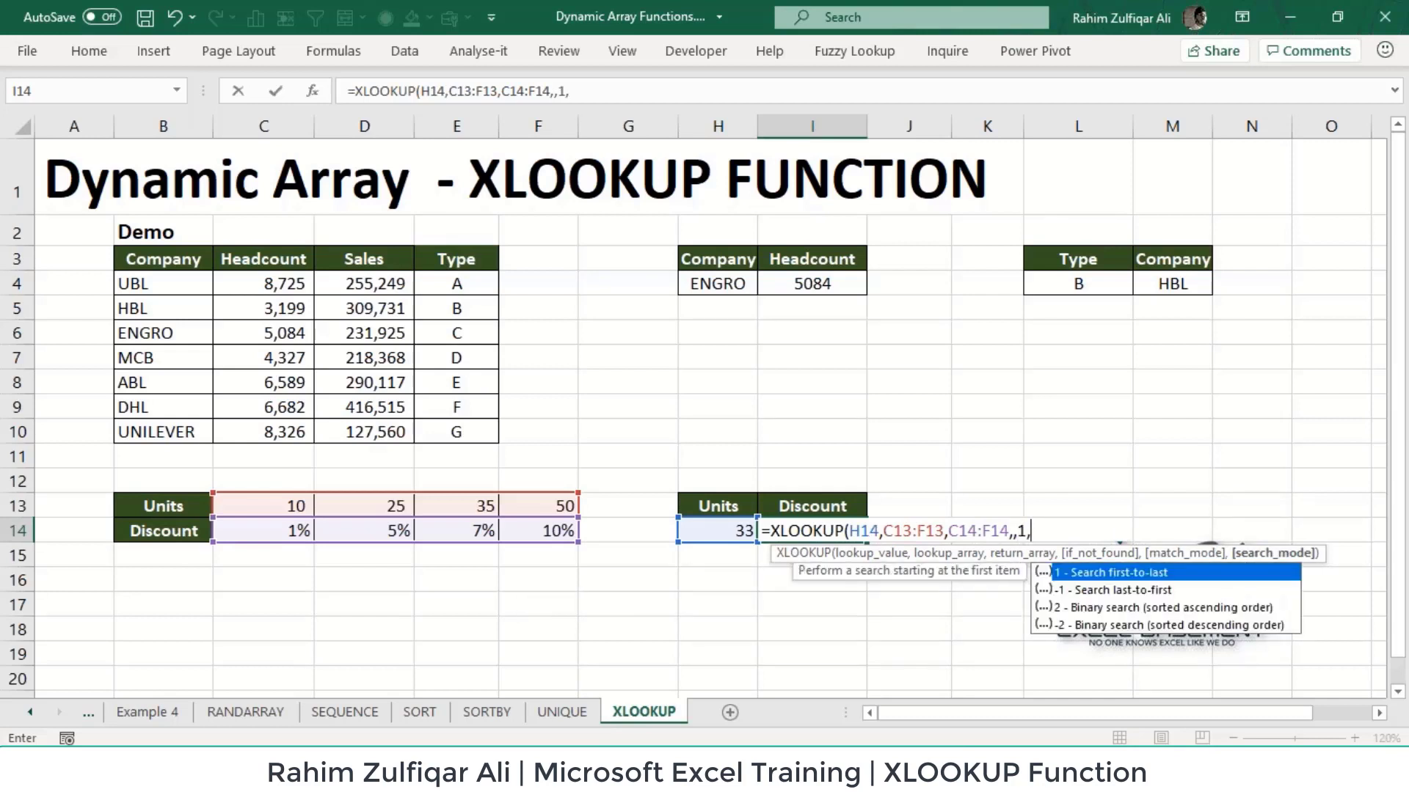
key("BackSpace")
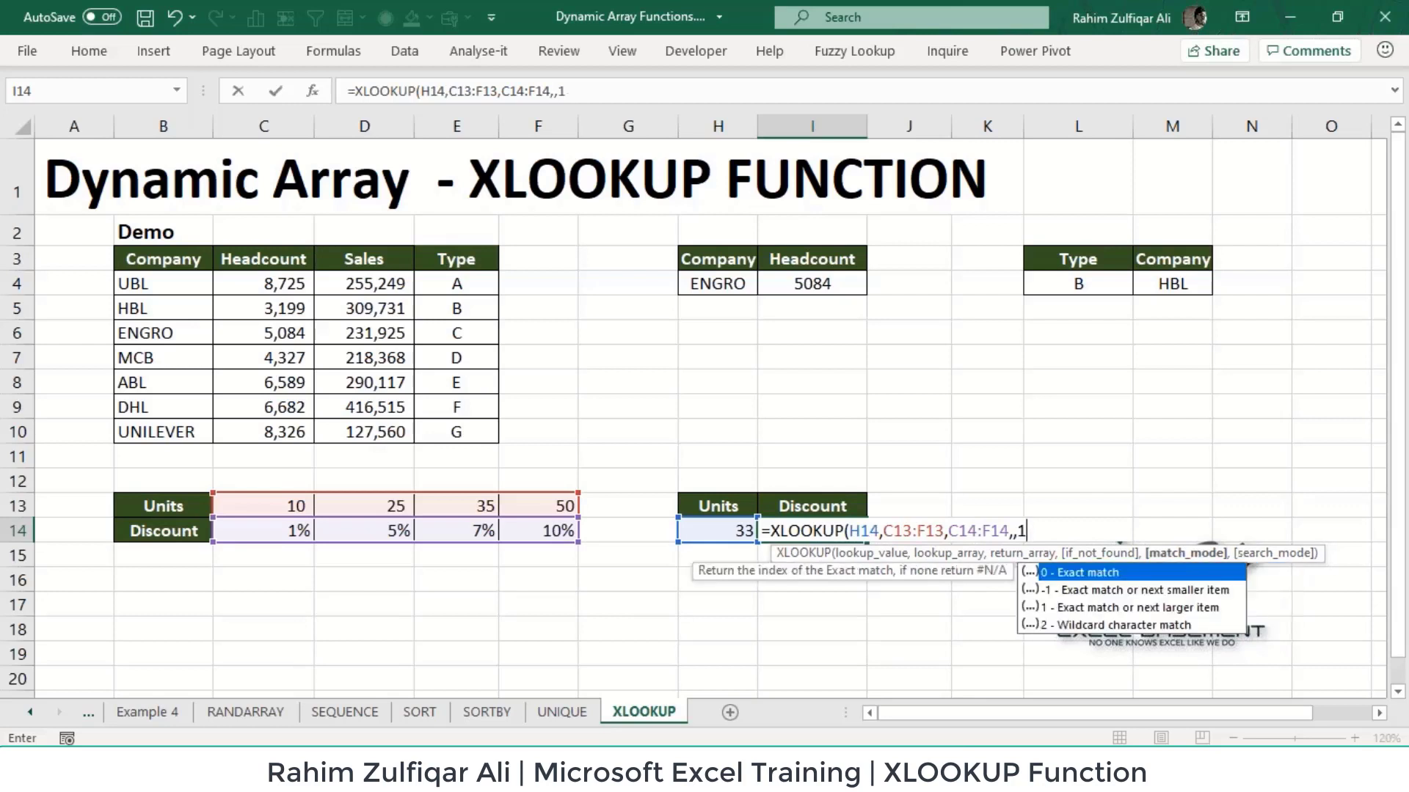
type(")")
key("Return")
key("Up")
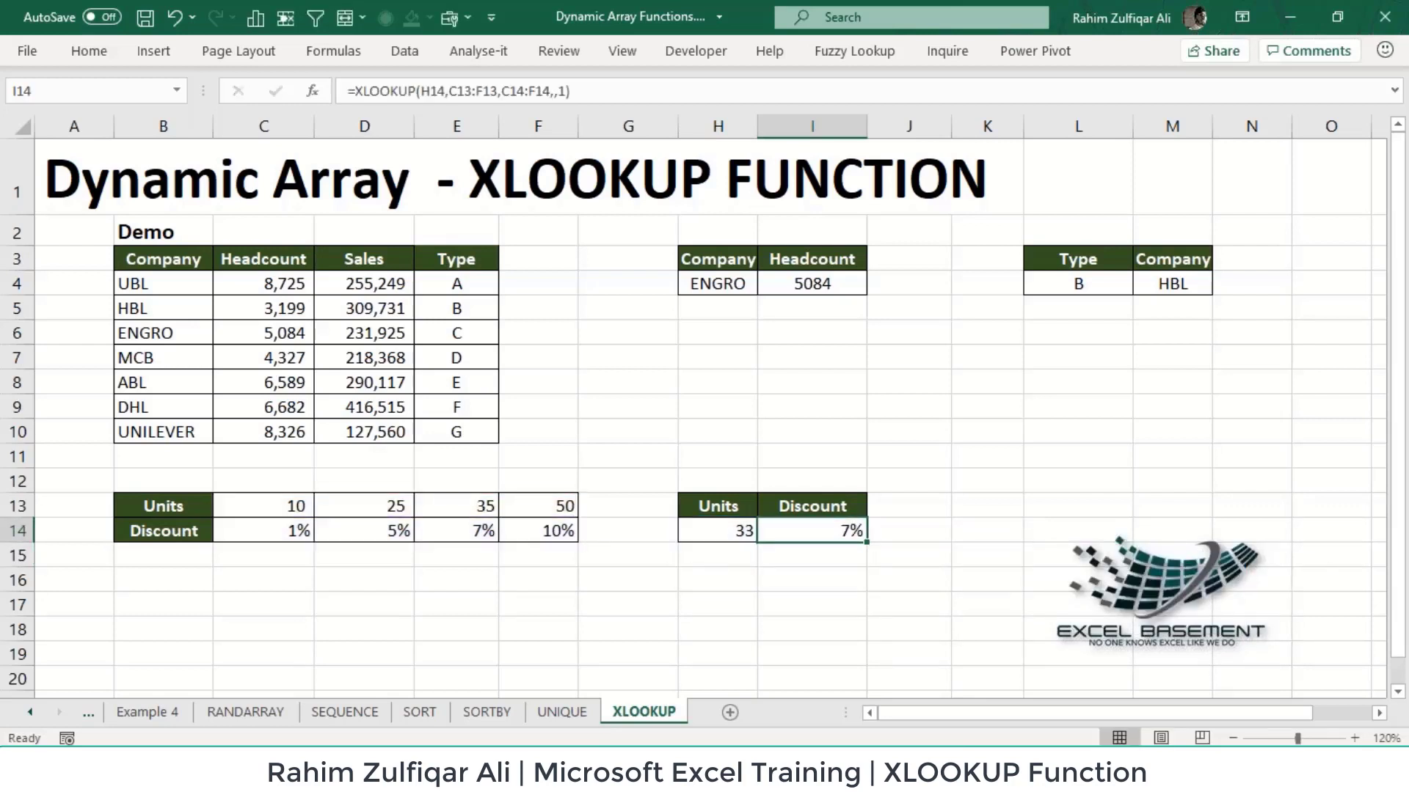
Compare the units and discount in H14:I14 with the 35-unit tier in E13:E14
left_click(711, 530)
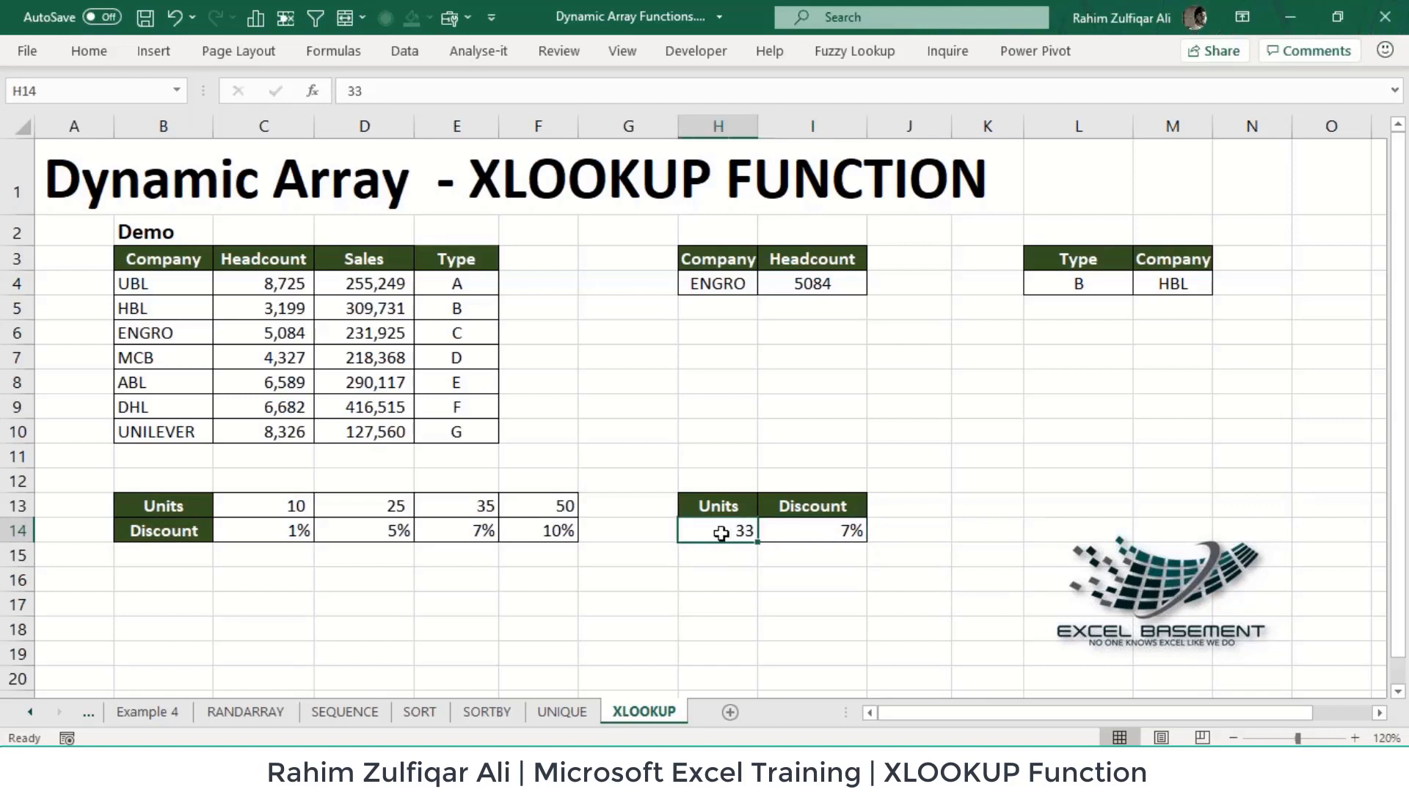
left_click(798, 530)
left_click(464, 506)
left_click(461, 534)
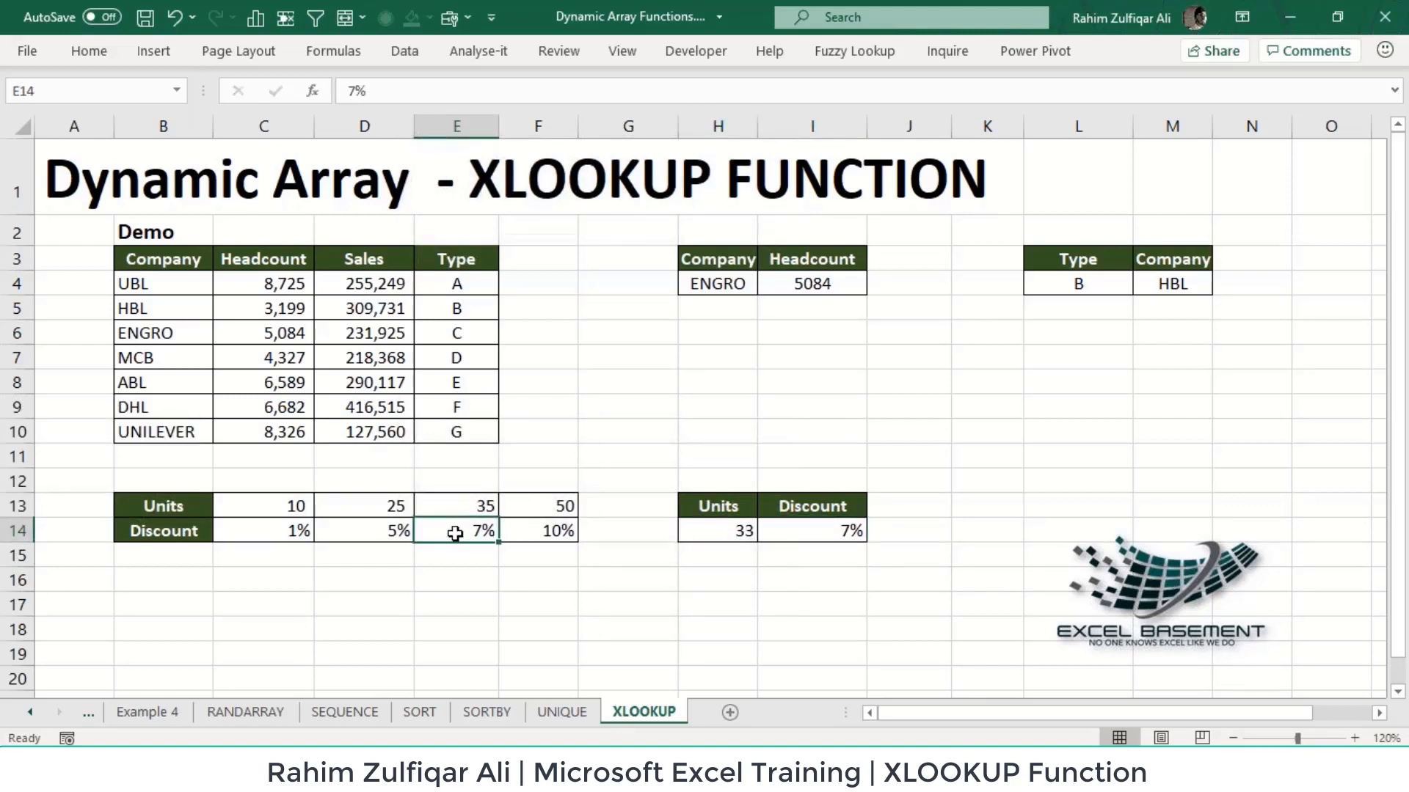
Set the units in H14 to 36 and compare the I14 discount with the 35-unit and 50-unit tiers
left_click(709, 531)
type("36")
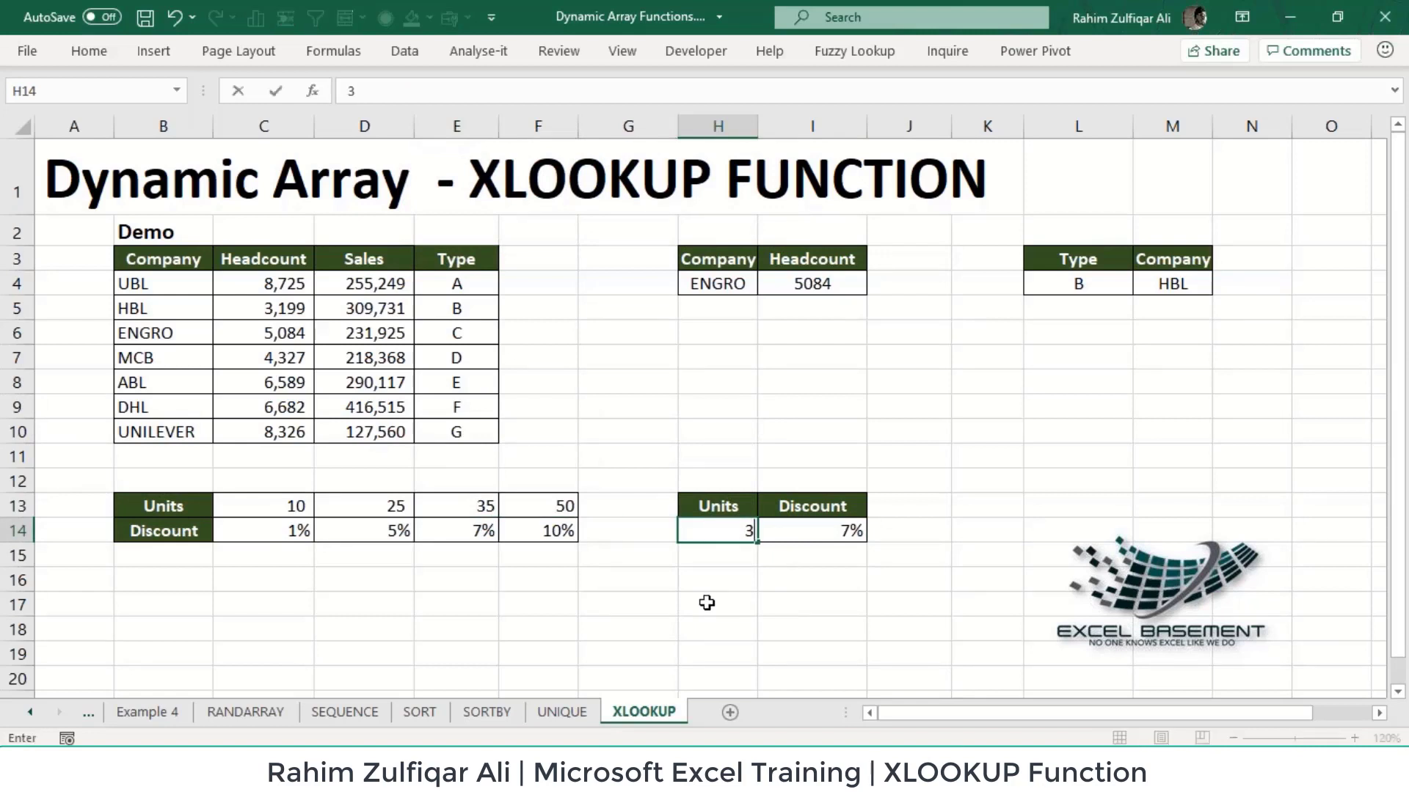
key("Return")
left_click_drag(477, 508, 484, 533)
left_click(523, 508)
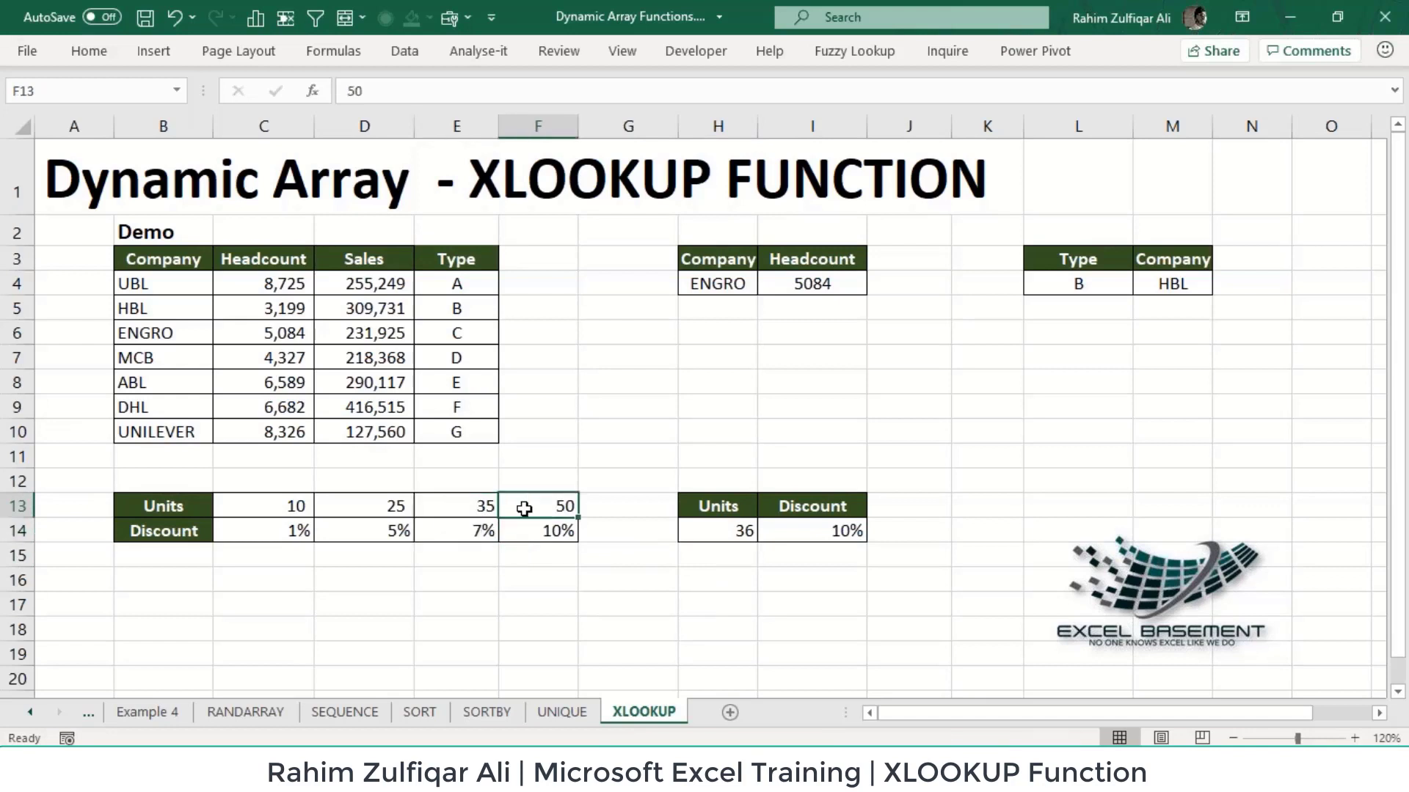
left_click(744, 530)
left_click(793, 529)
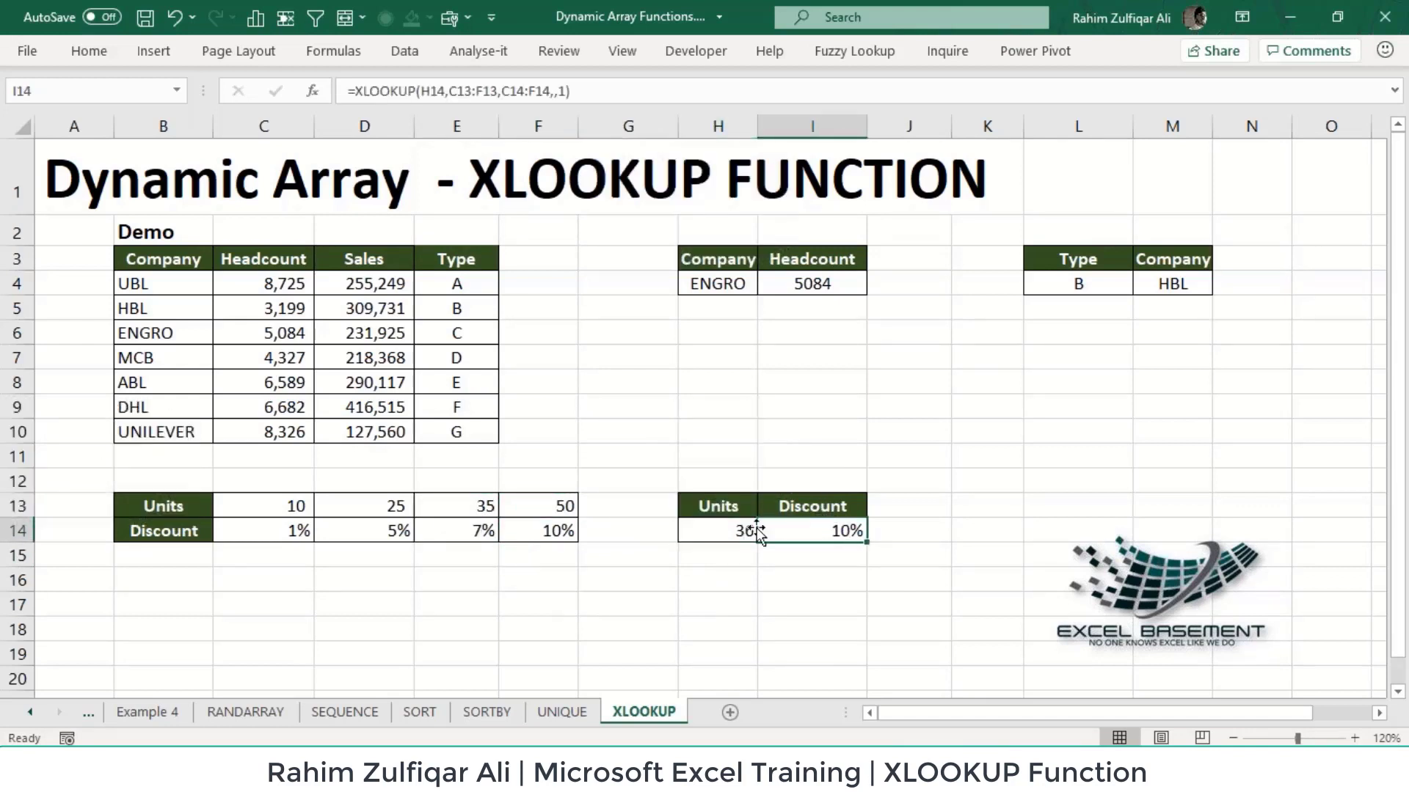
Set the units in H14 to 37 to test the discount lookup
left_click(696, 522)
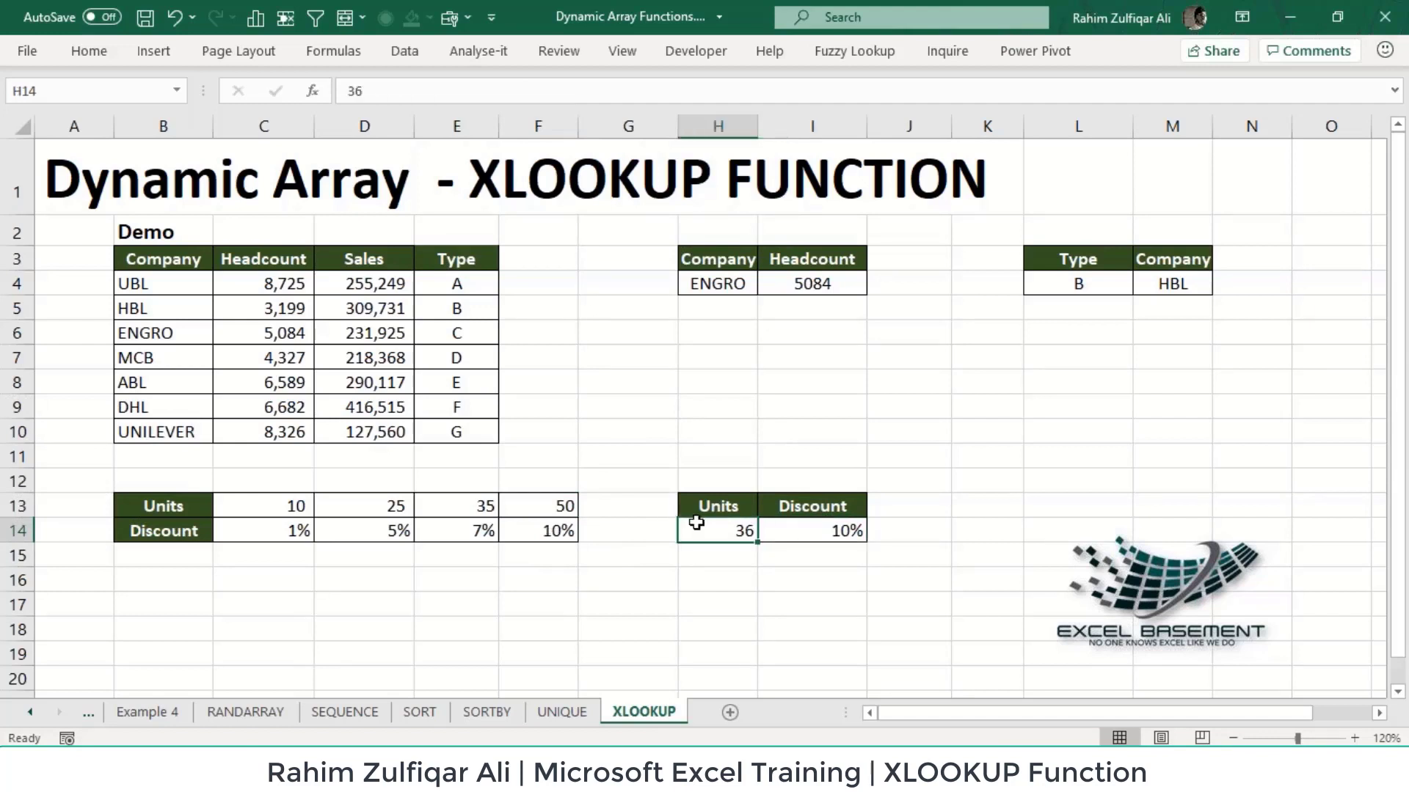
type("37")
key("Return")
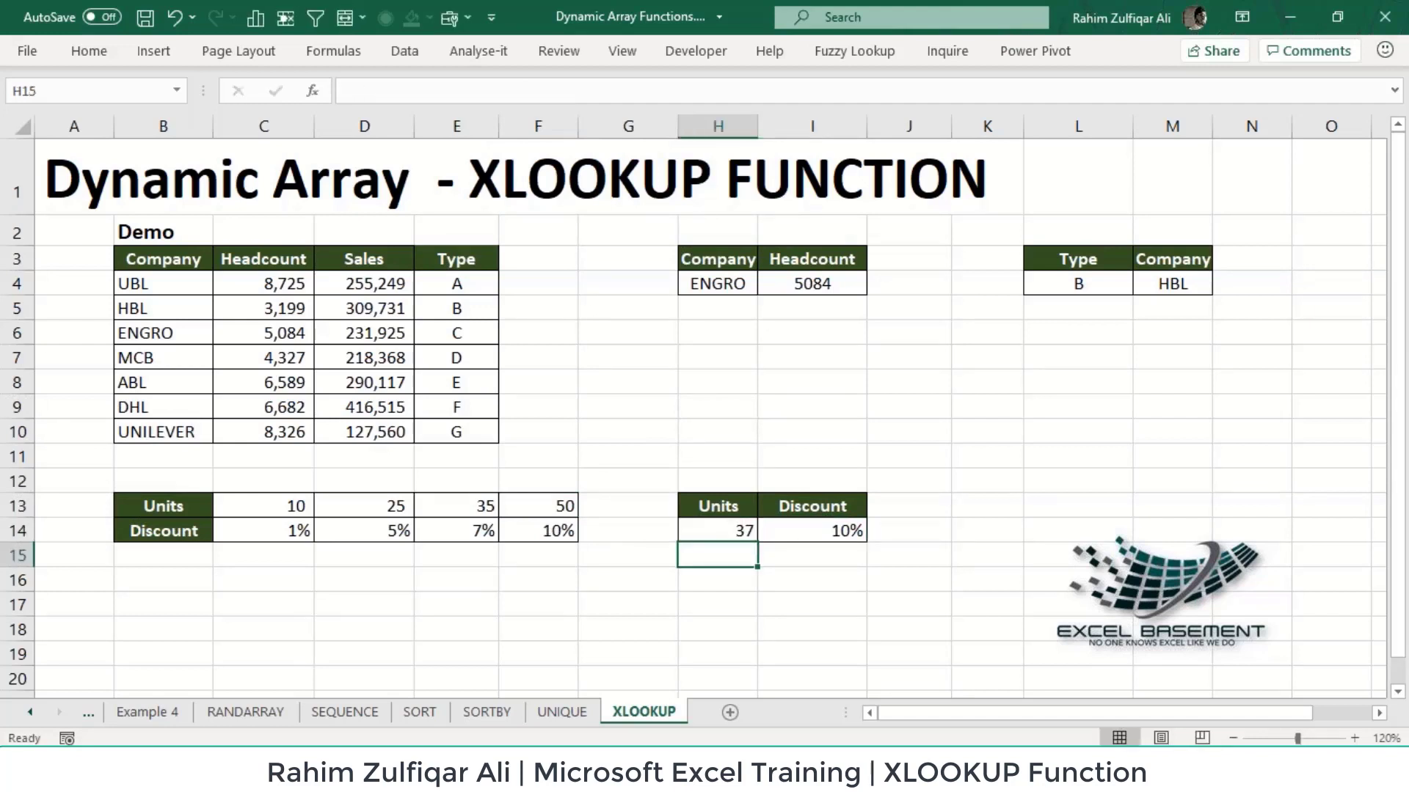
Set the units in H14 to 5 and compare the I14 discount with the 10-unit tier in C13:C14
left_click(708, 525)
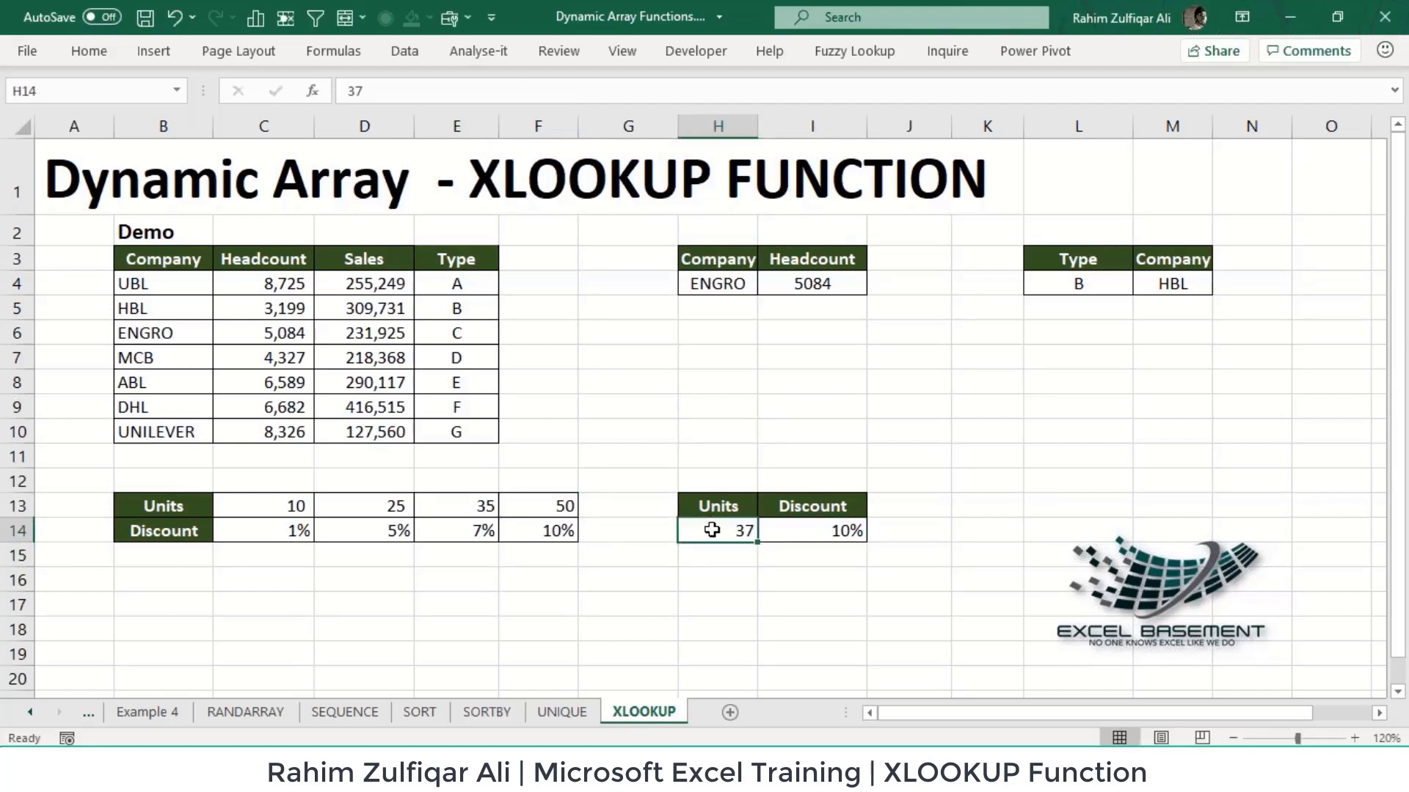
type("5")
key("Return")
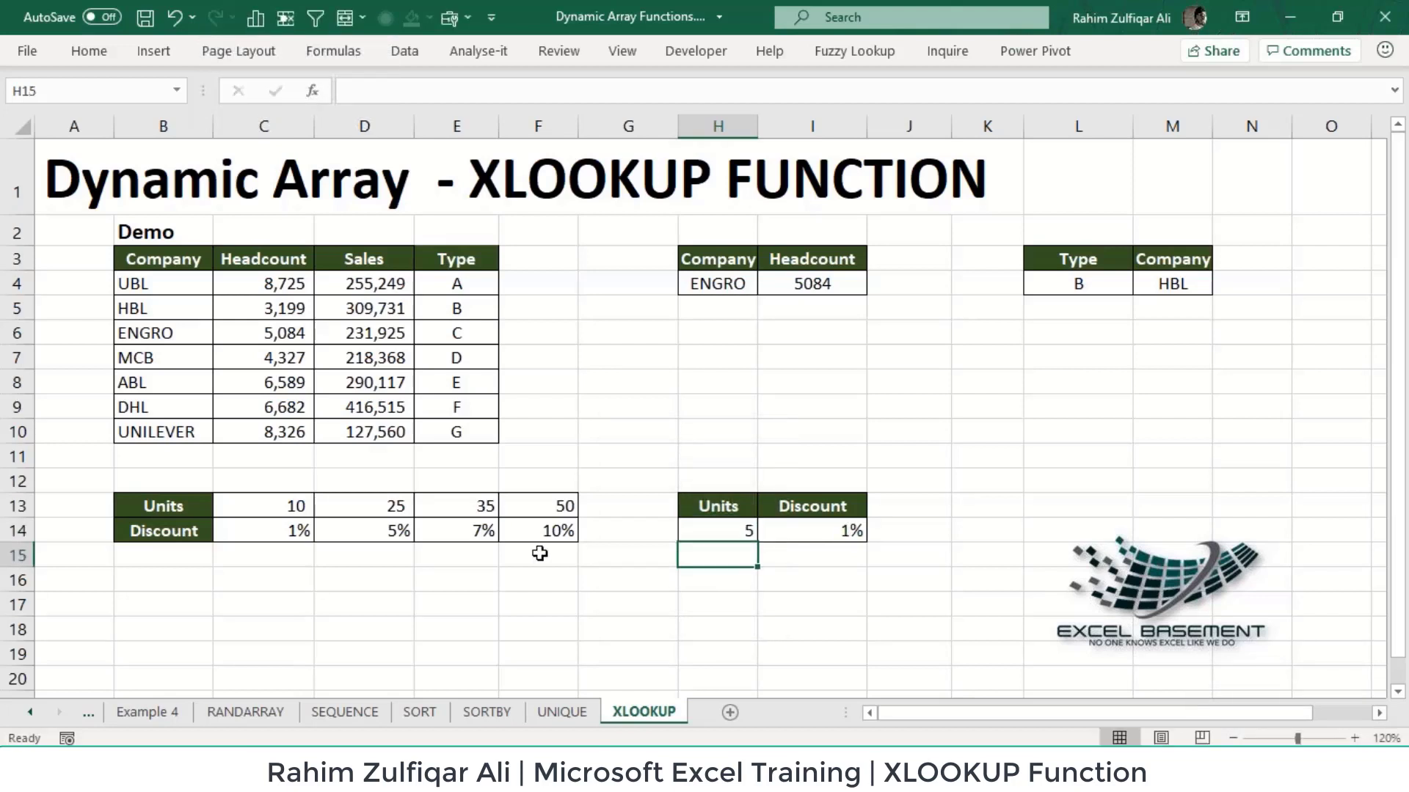
left_click(286, 534)
left_click_drag(283, 499, 286, 531)
left_click(767, 523)
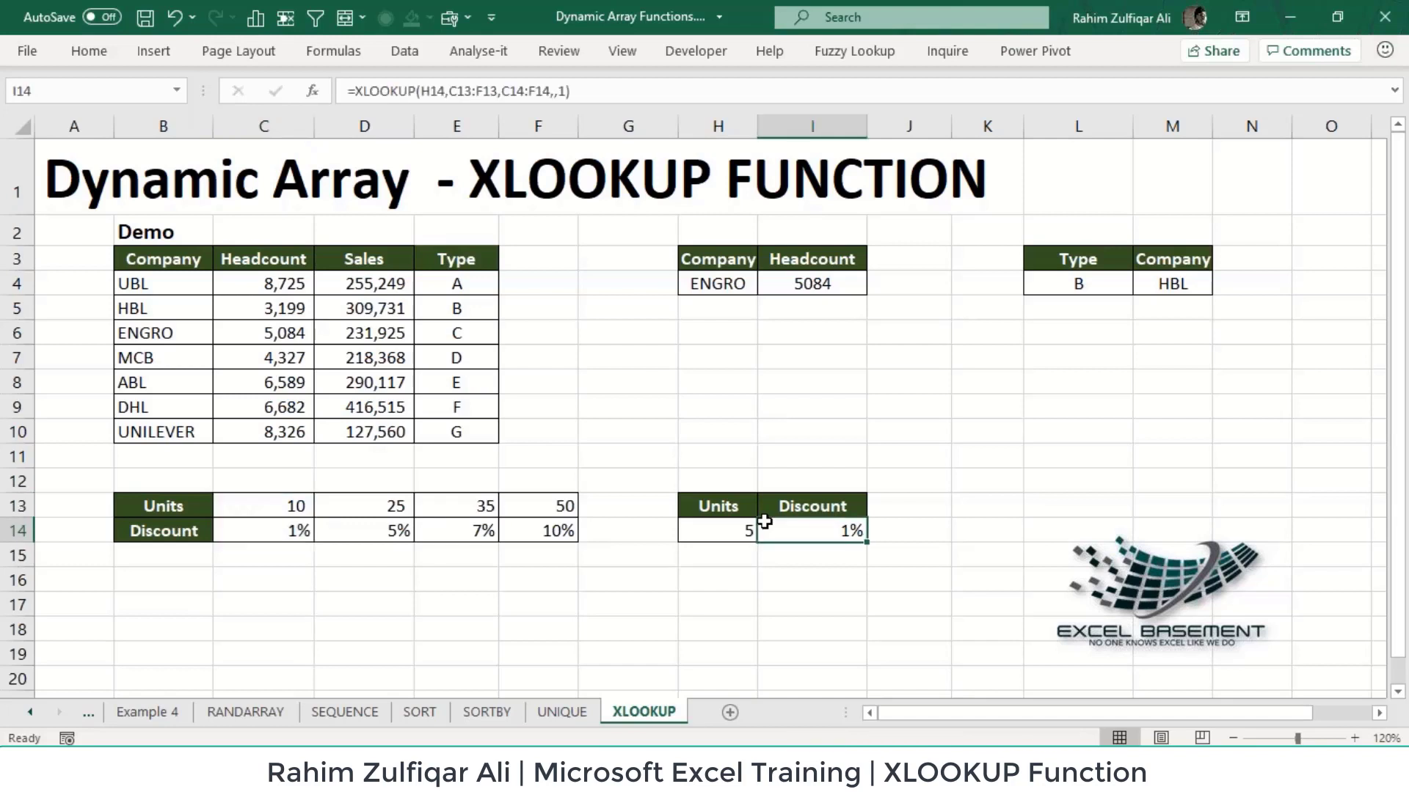
Review the XLOOKUP formula and its highlighted ranges in I14, leaving the formula as it is
double_click(783, 524)
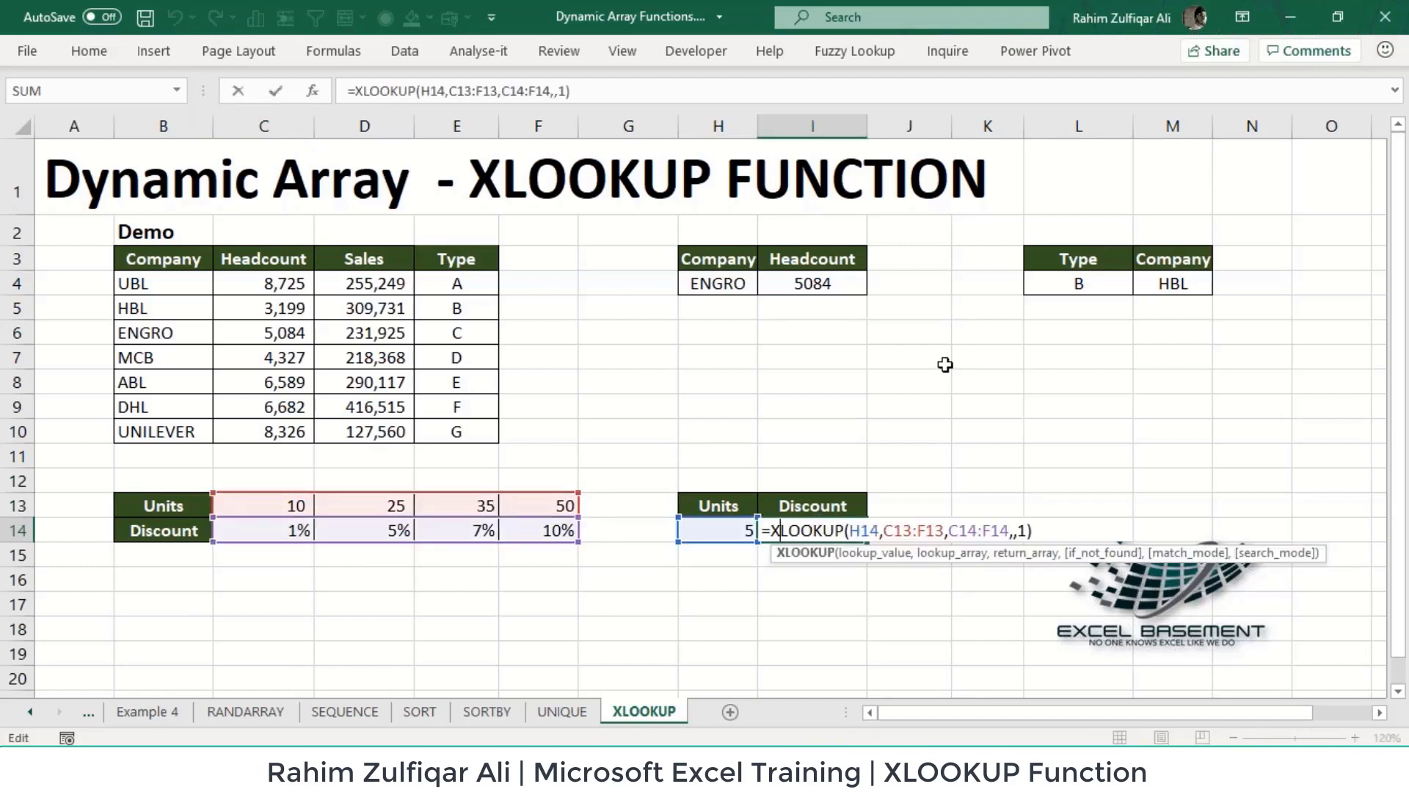
key("Return")
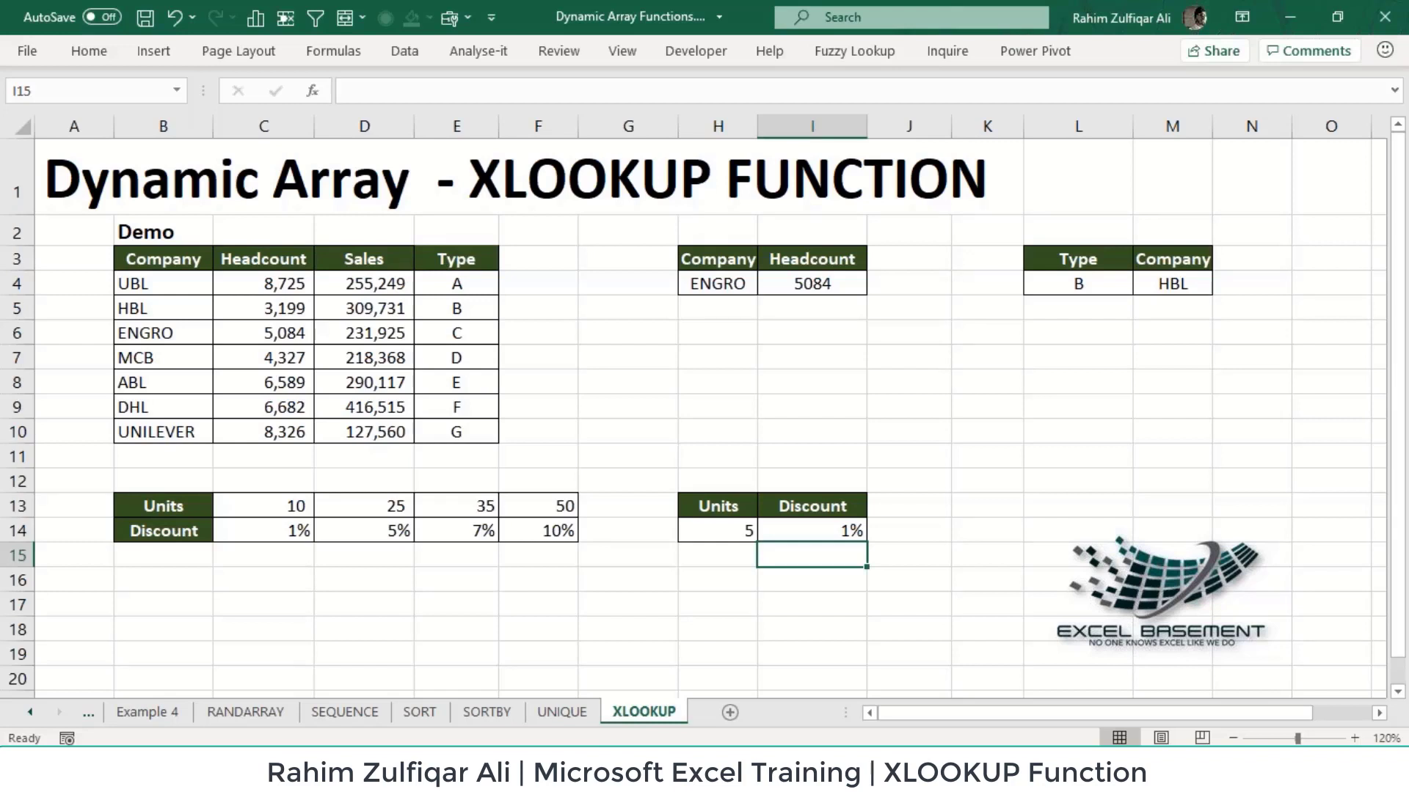
key("Up")
key("Up")
key("Up")
key("Up")
key("Up")
key("Up")
key("Up")
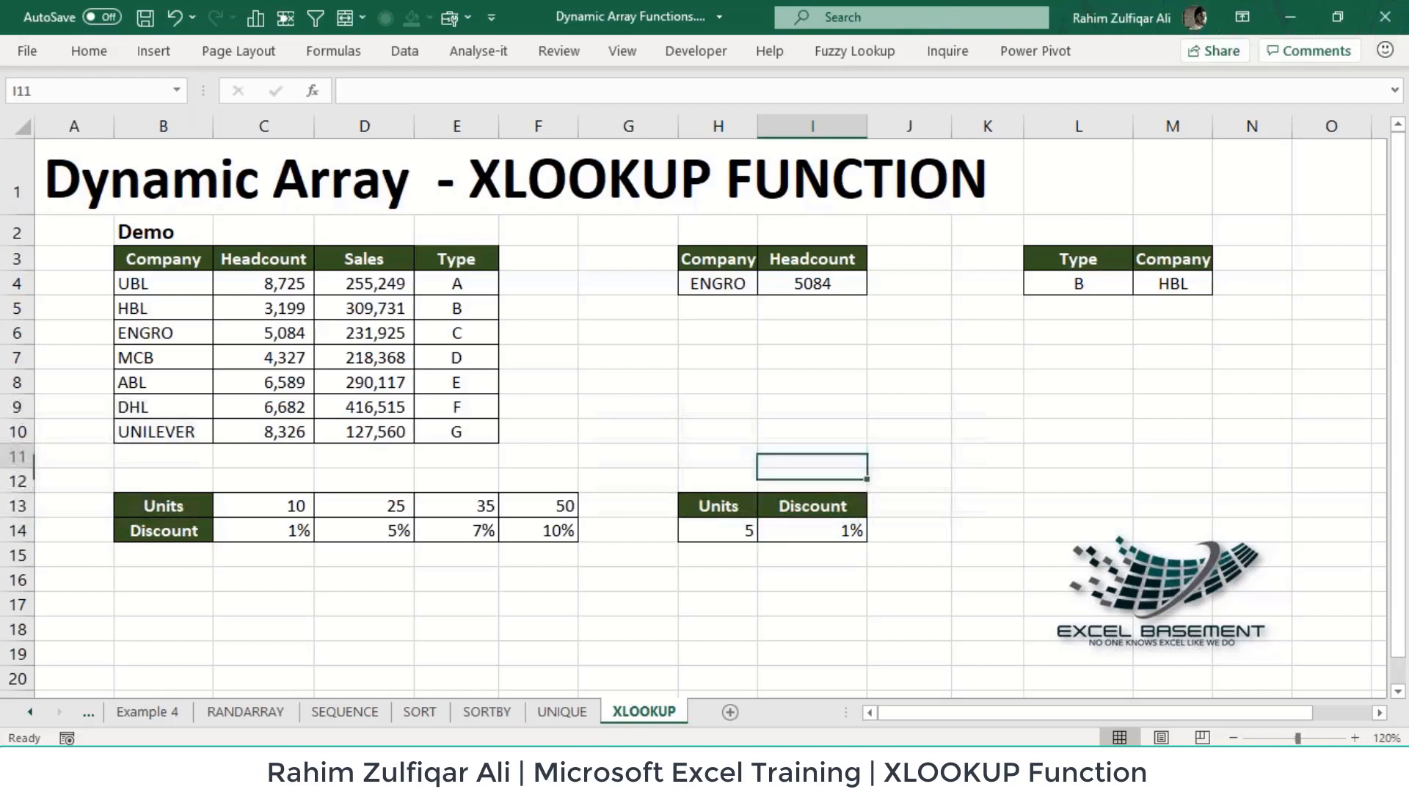
key("Left")
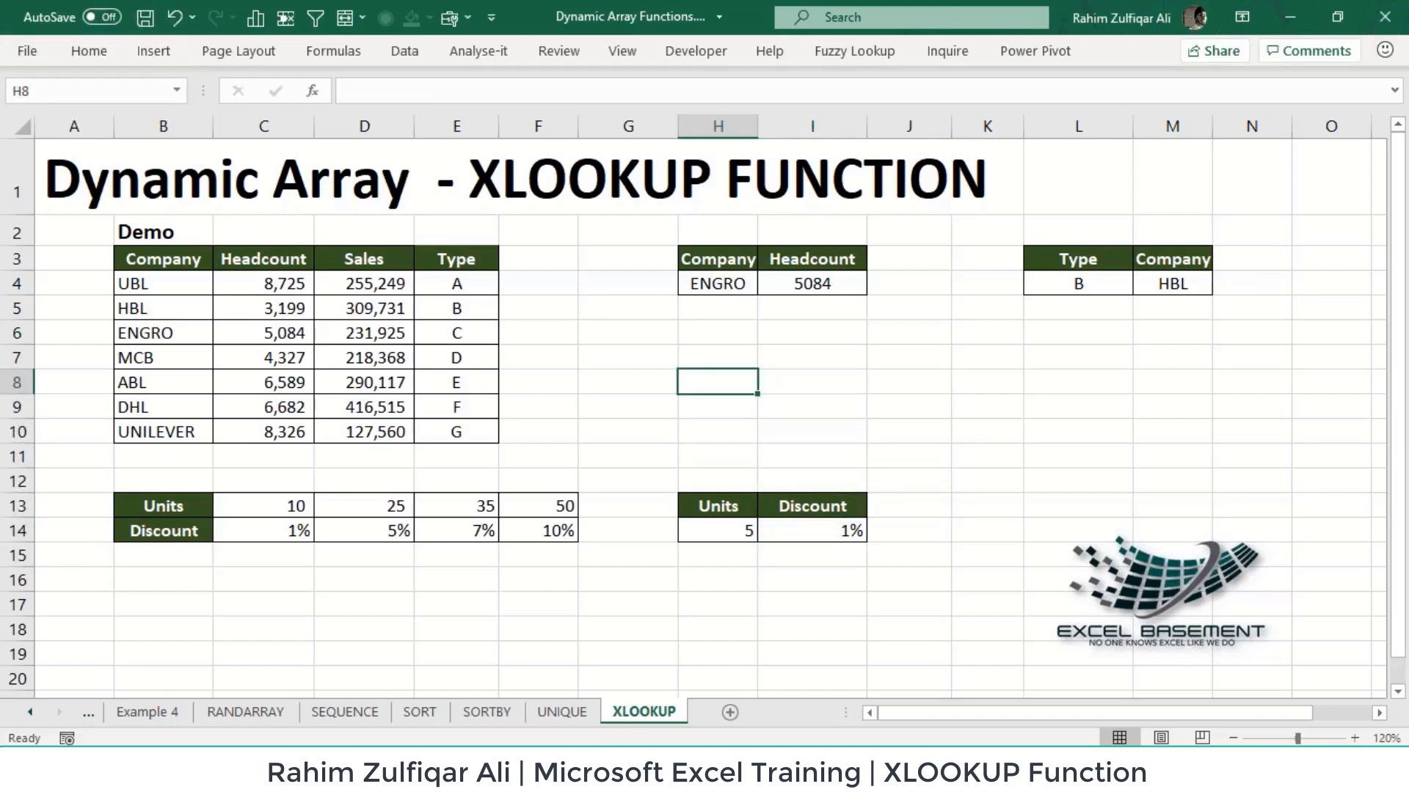
type("=")
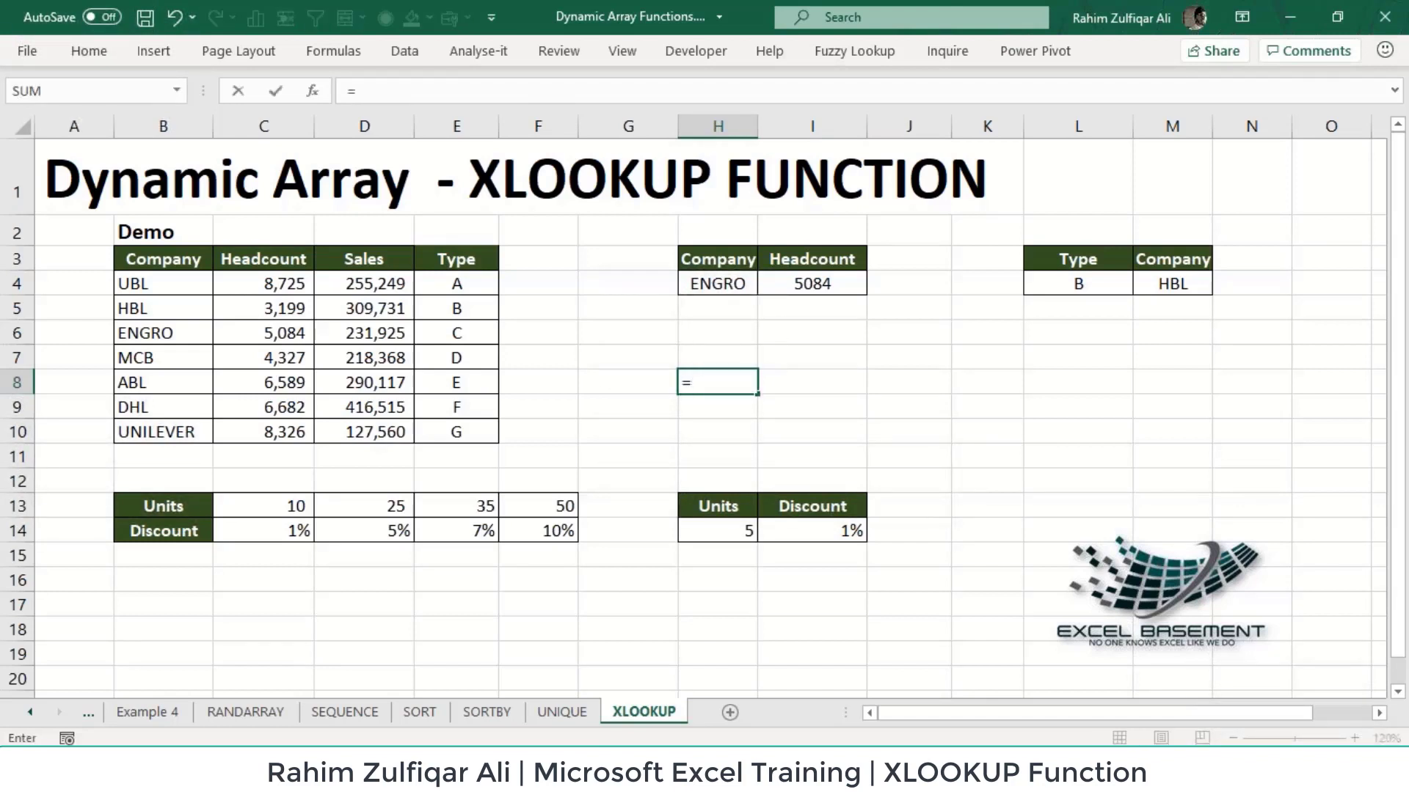
type("XMATCH")
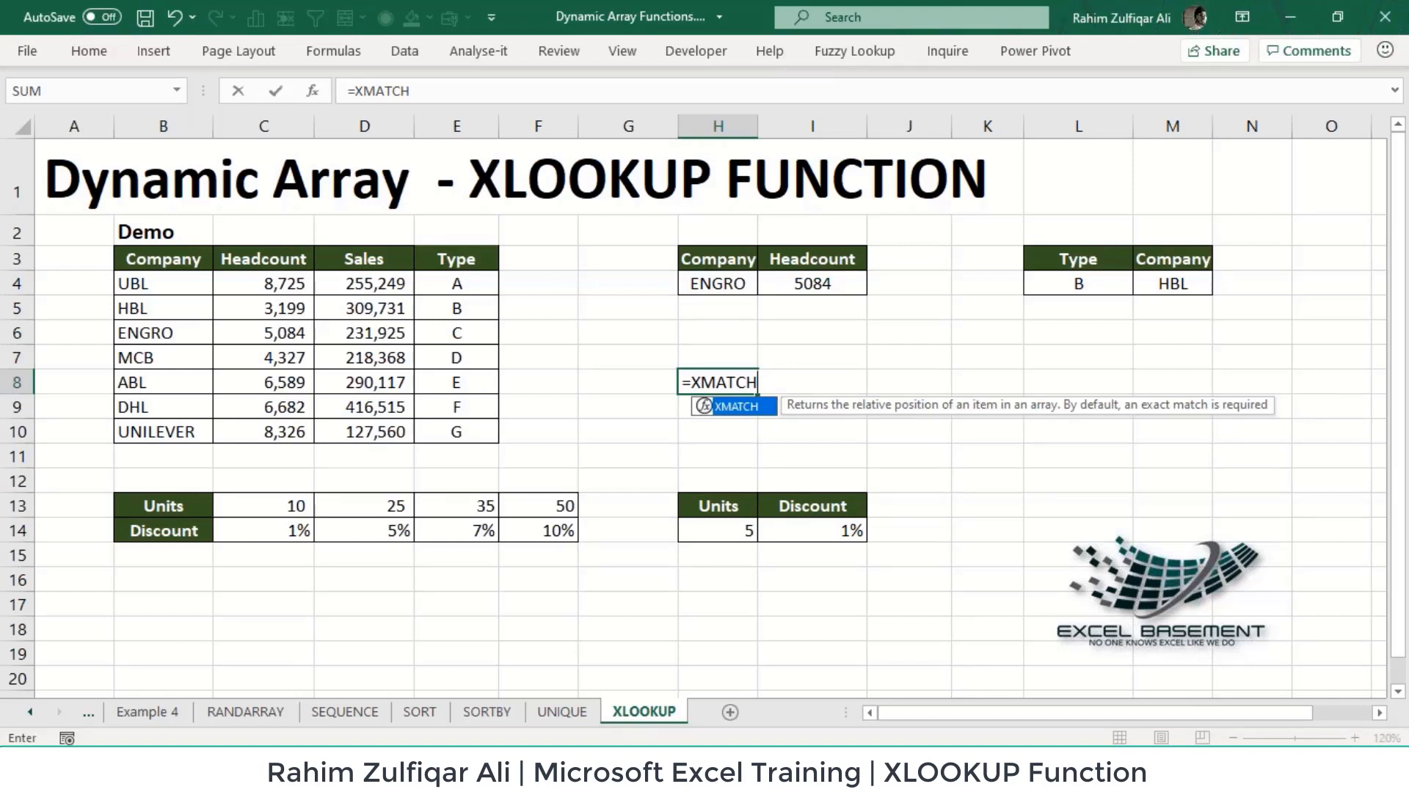
type("=M")
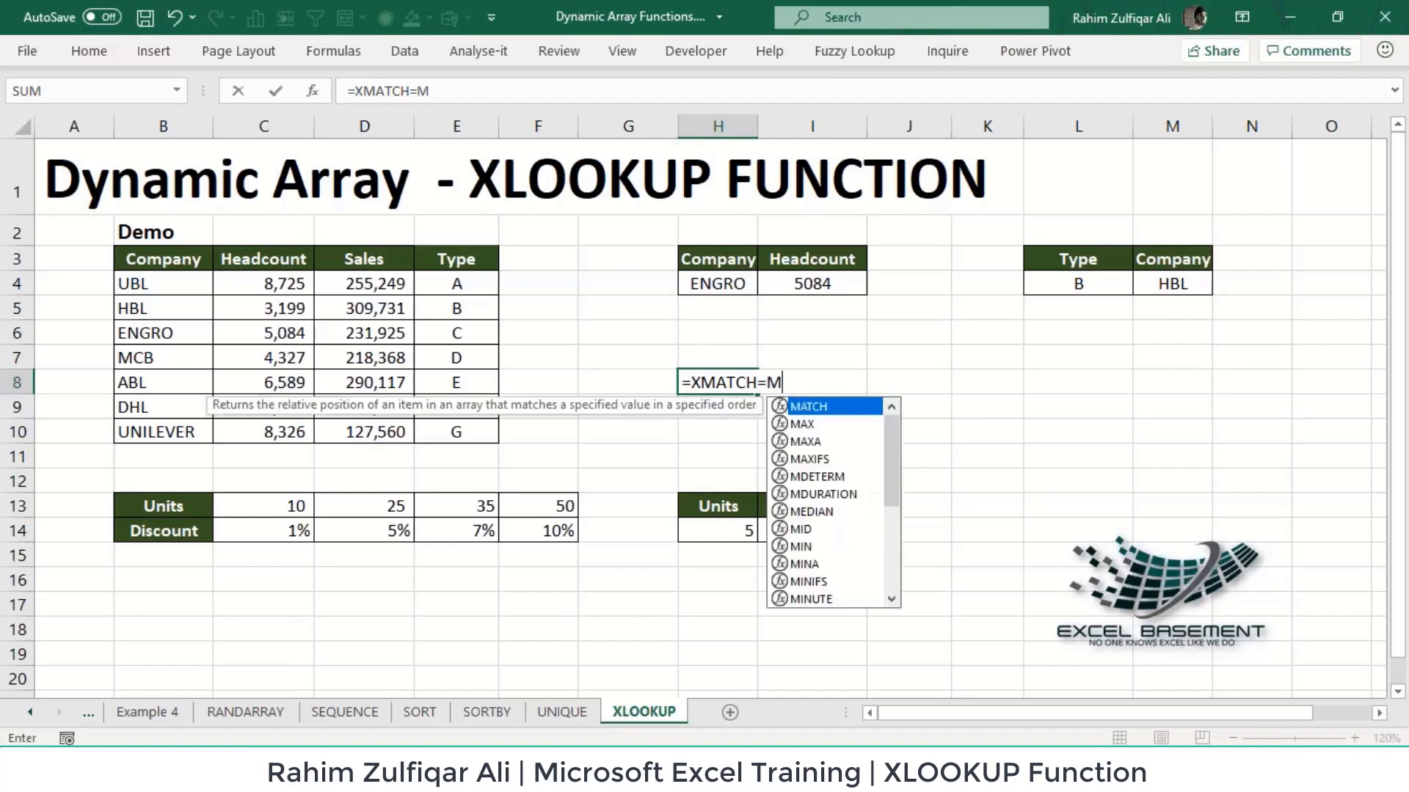
type("=MATCH")
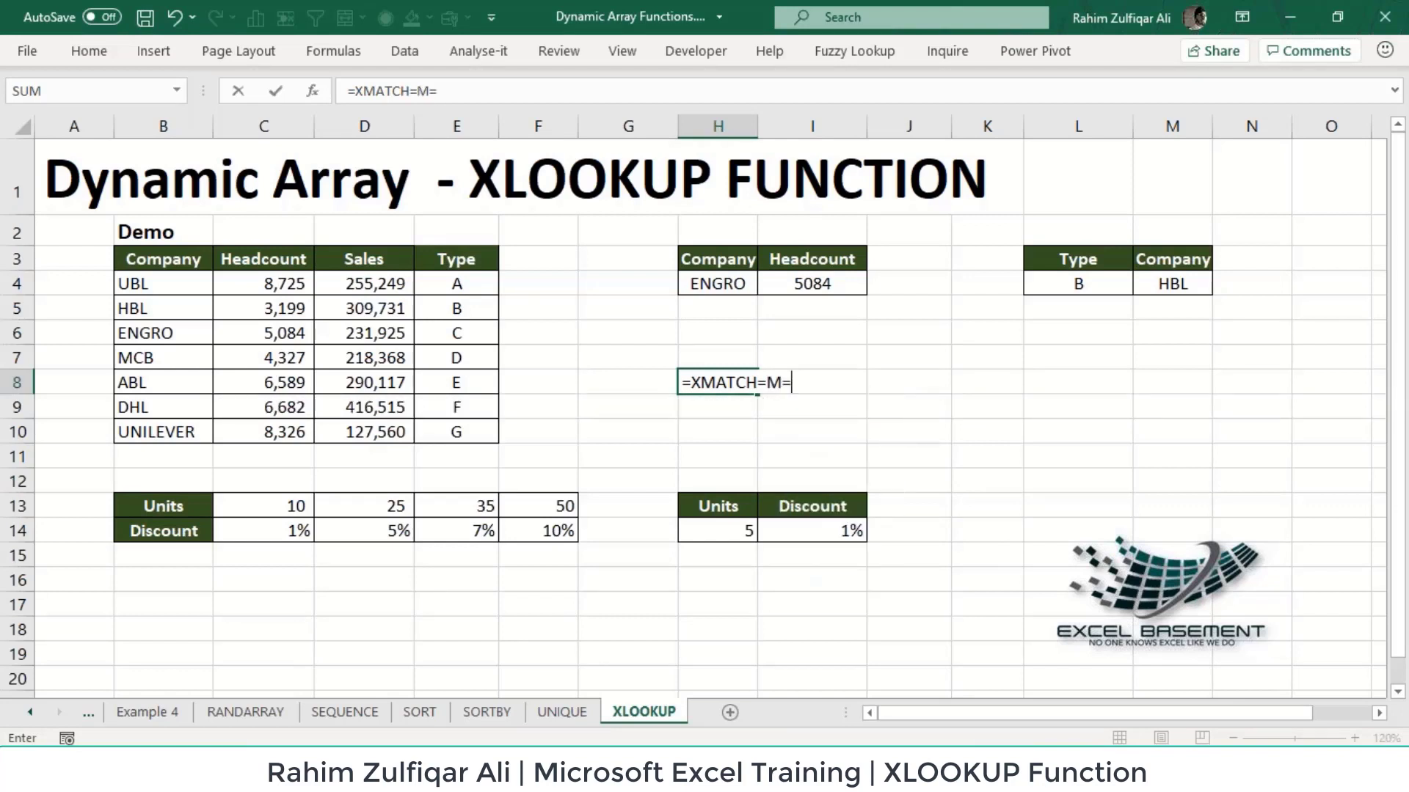
key("Tab")
key("Escape")
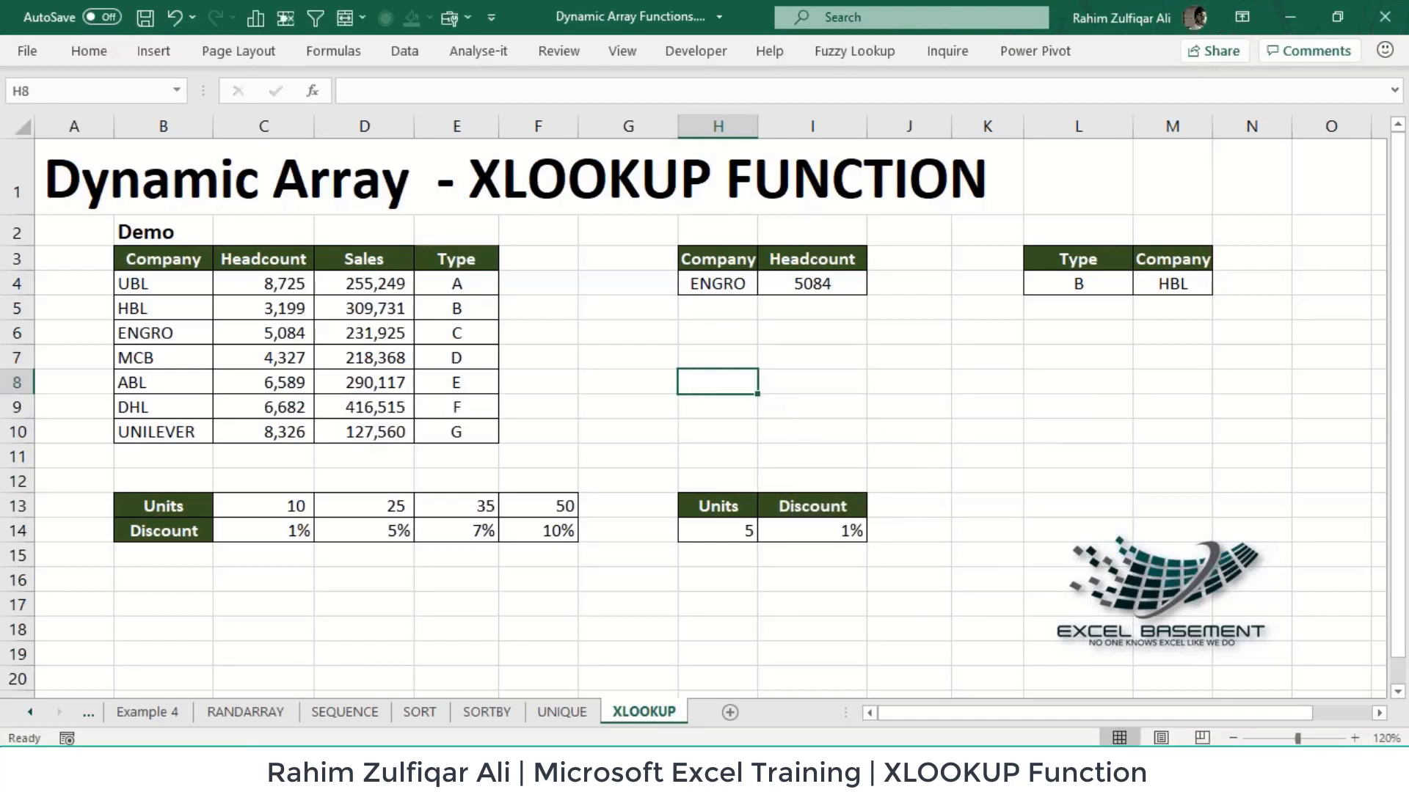
Compare the argument hints of the MATCH and XMATCH functions in H8 without entering a formula
type("=M")
key("Tab")
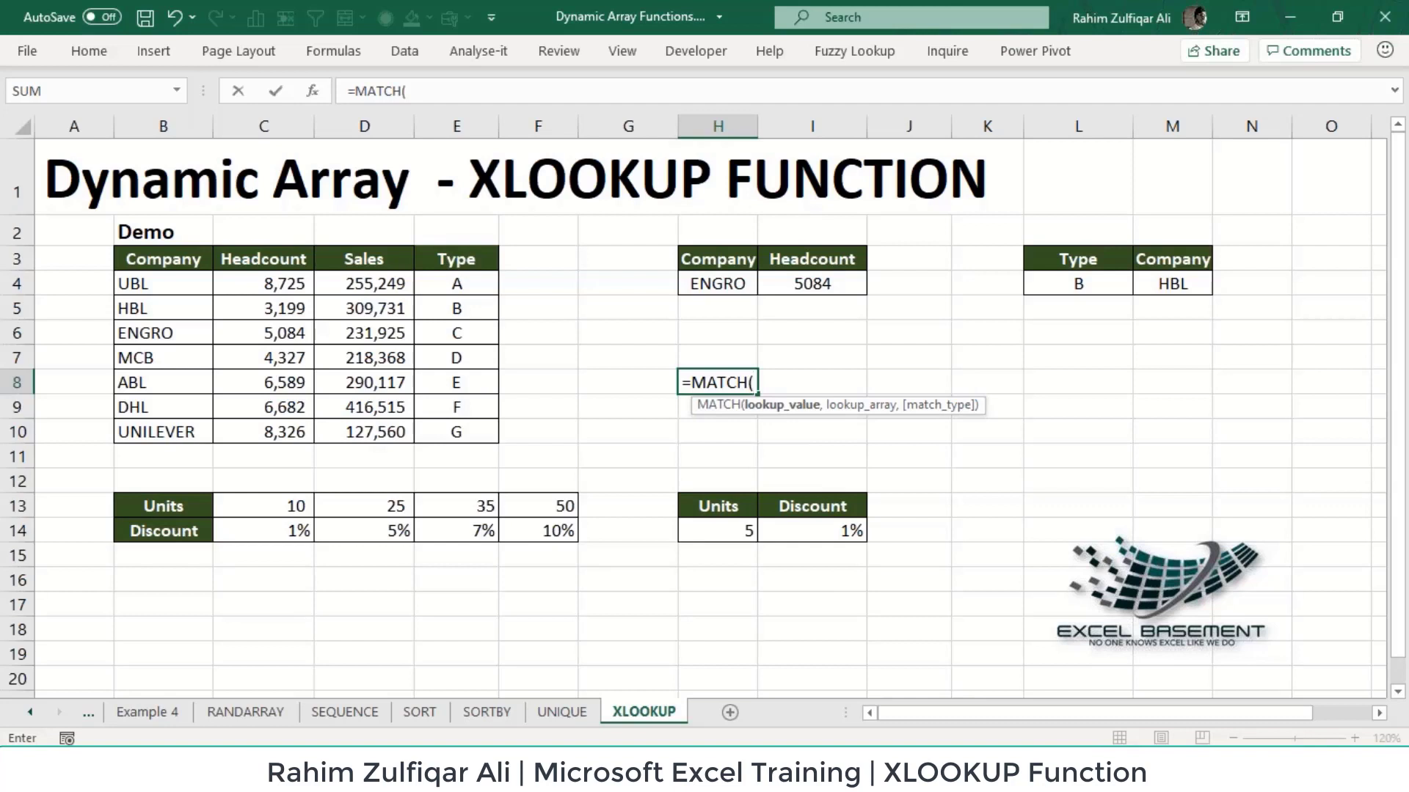
key("Escape")
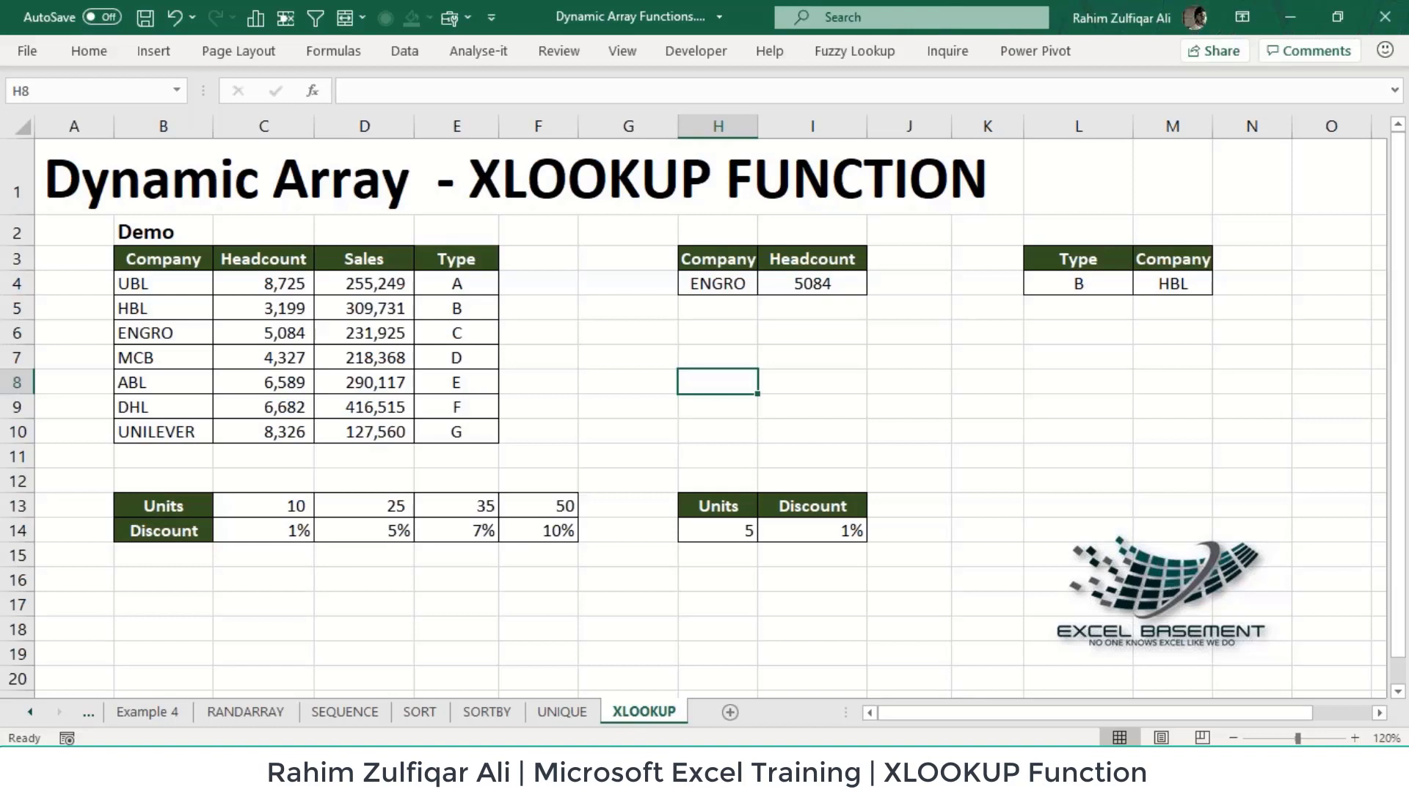
type("=XMATCH(")
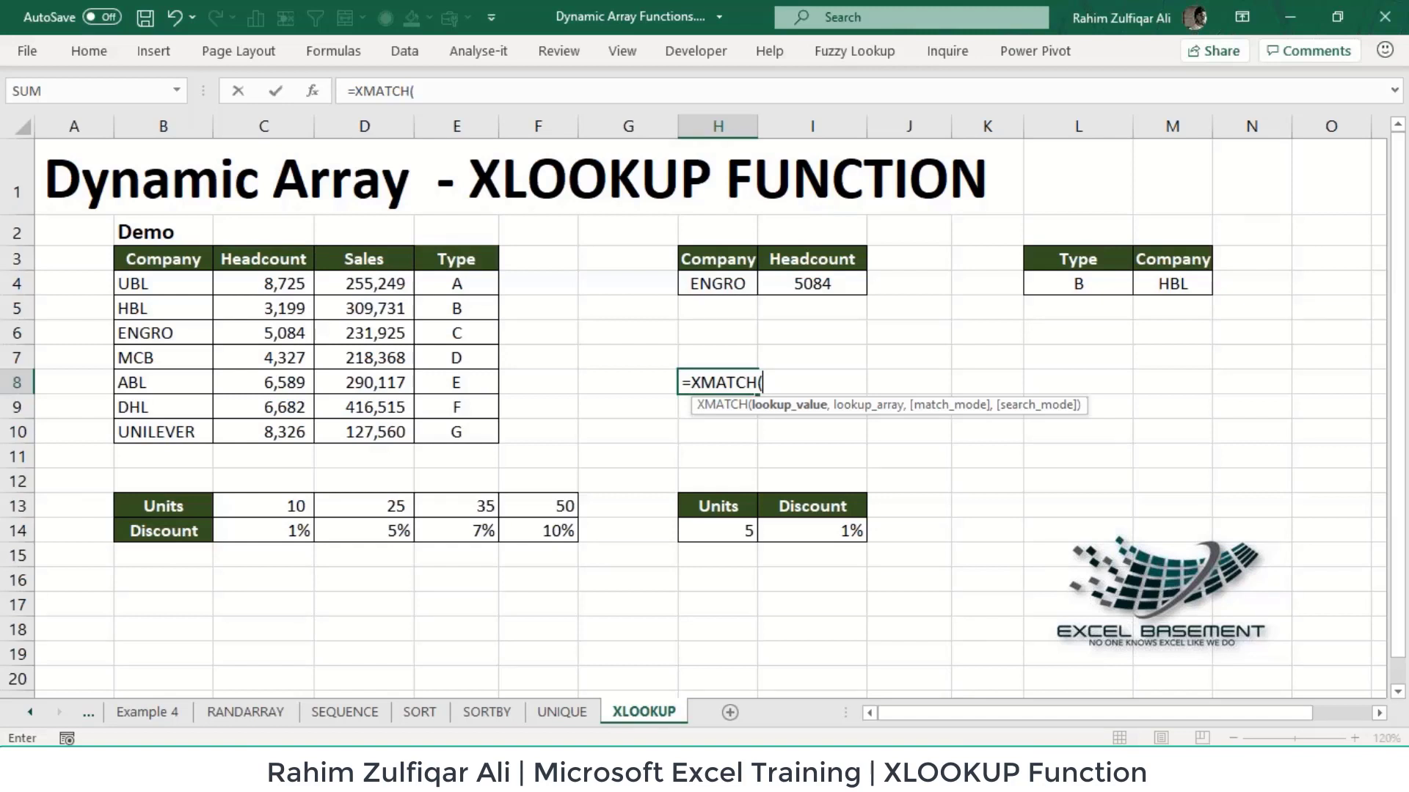
key("Escape")
Enter mcb in H7 as the lookup value
left_click(717, 357)
type("mcb")
key("Return")
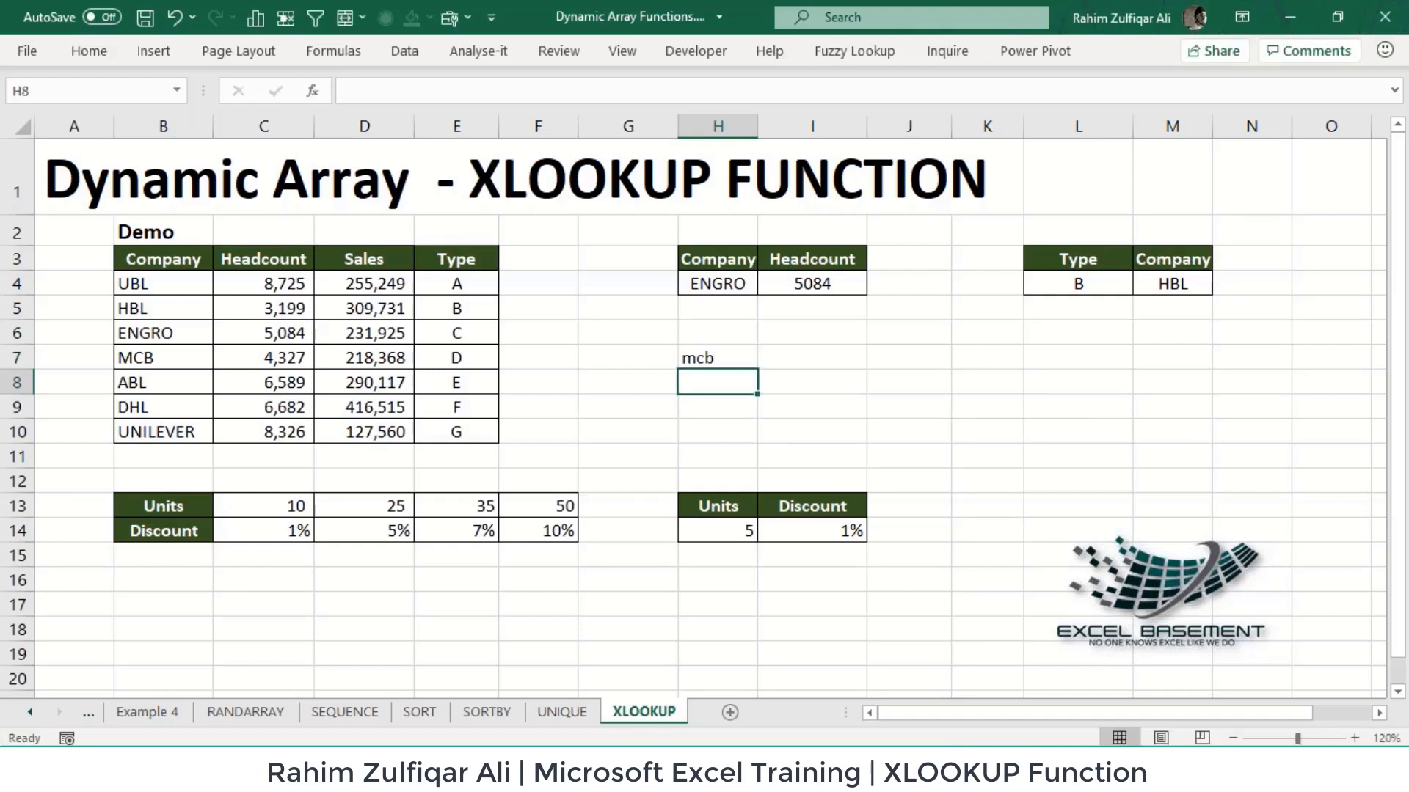
type("=XLOOKUP(")
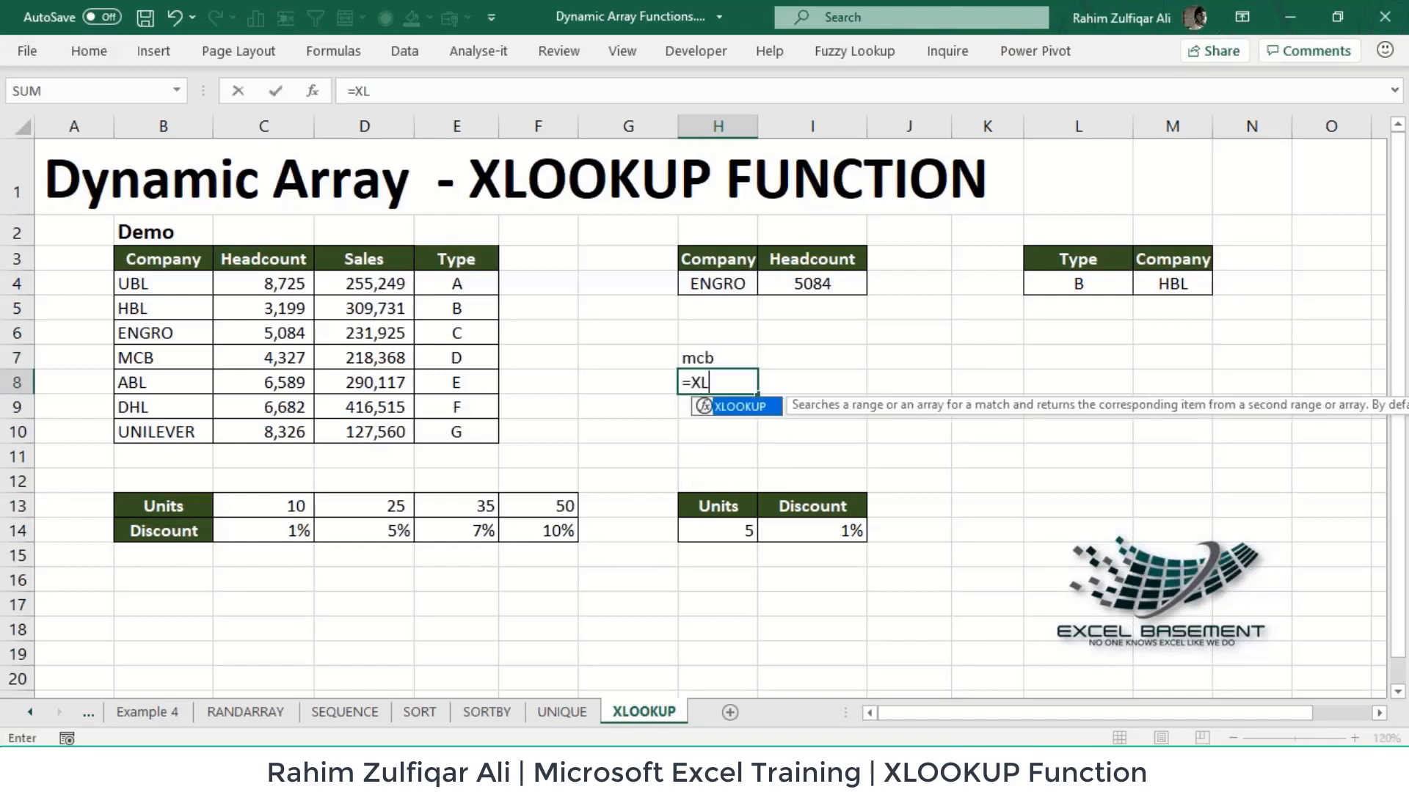
key("Up")
type(",")
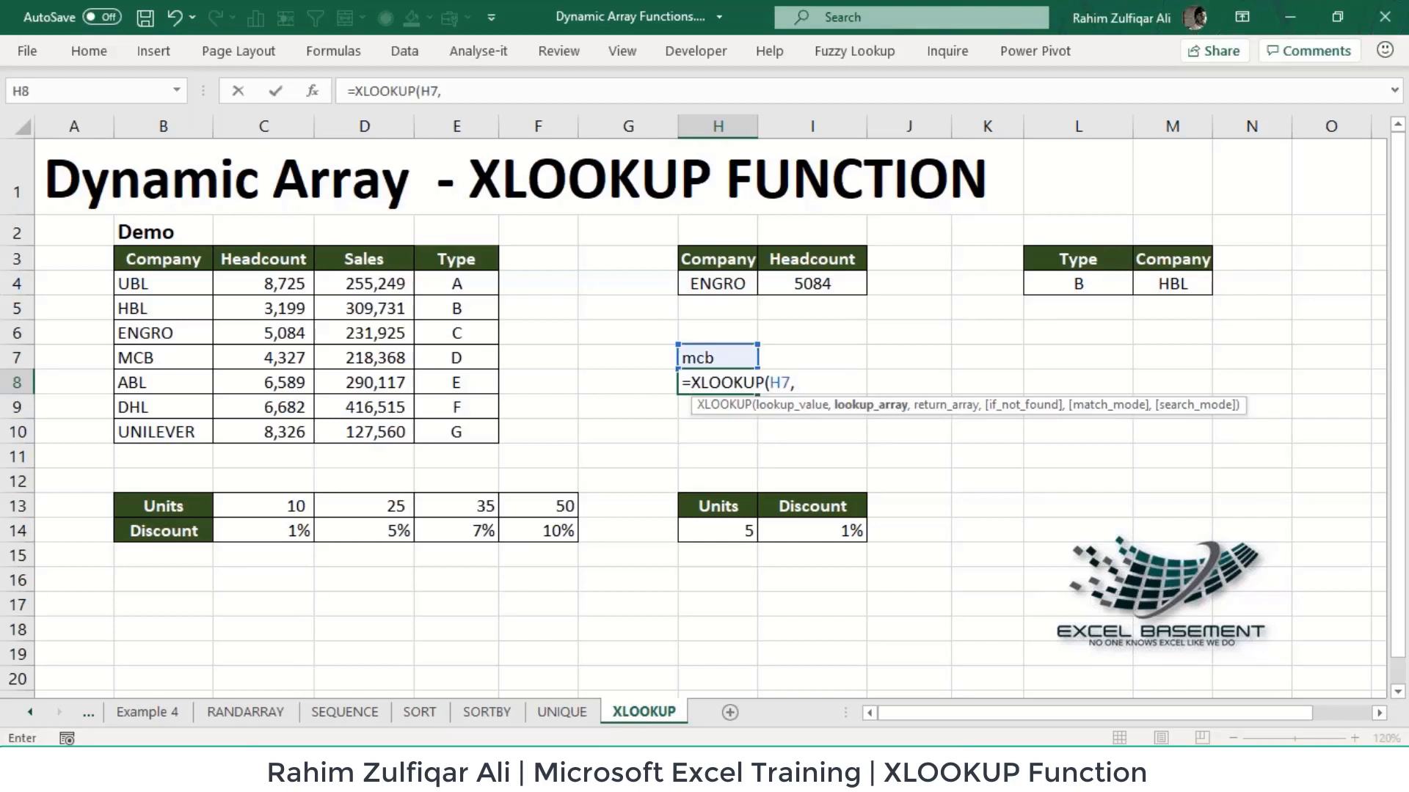
key("Escape")
type("=MATCH")
key("BackSpace")
key("BackSpace")
key("BackSpace")
key("BackSpace")
key("BackSpace")
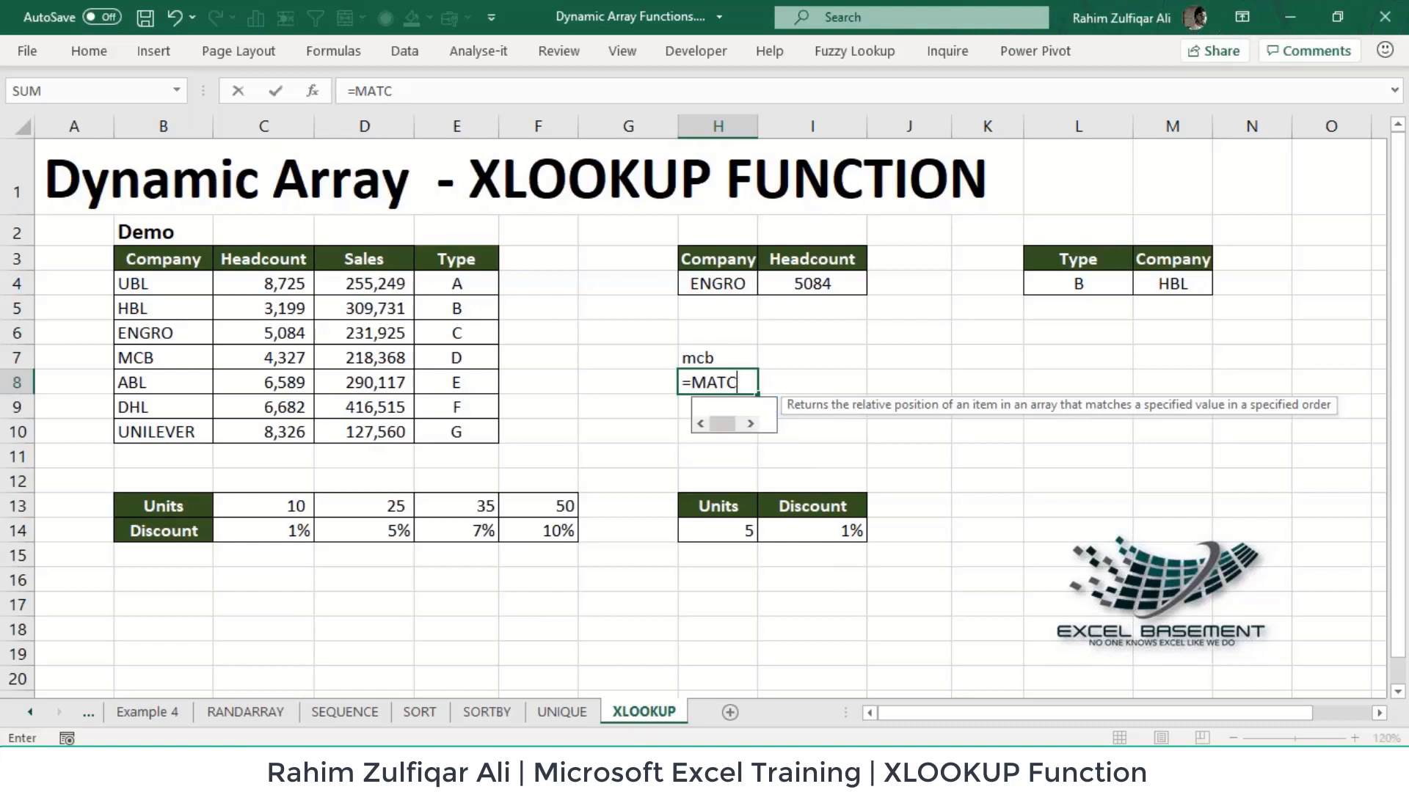
Enter an XMATCH formula in H8 that finds the position of H7 within B4:B10 using match mode 0 for an exact match
type("XMATCH(")
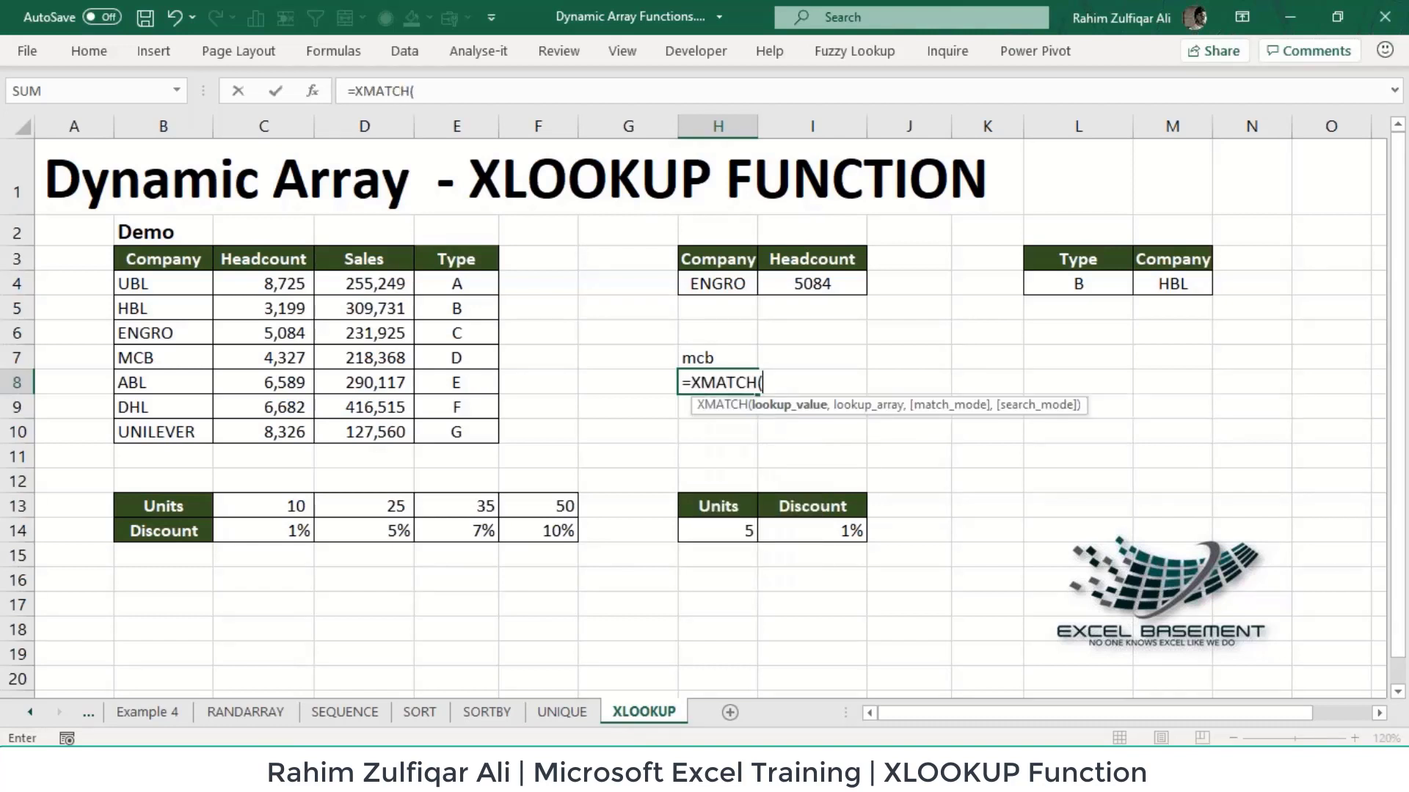
key("Up")
type(",")
key("Left")
key("Left")
key("Left")
key("Left")
key("Up")
key("Up")
key("Up")
key("Left")
key("Left")
key("Up")
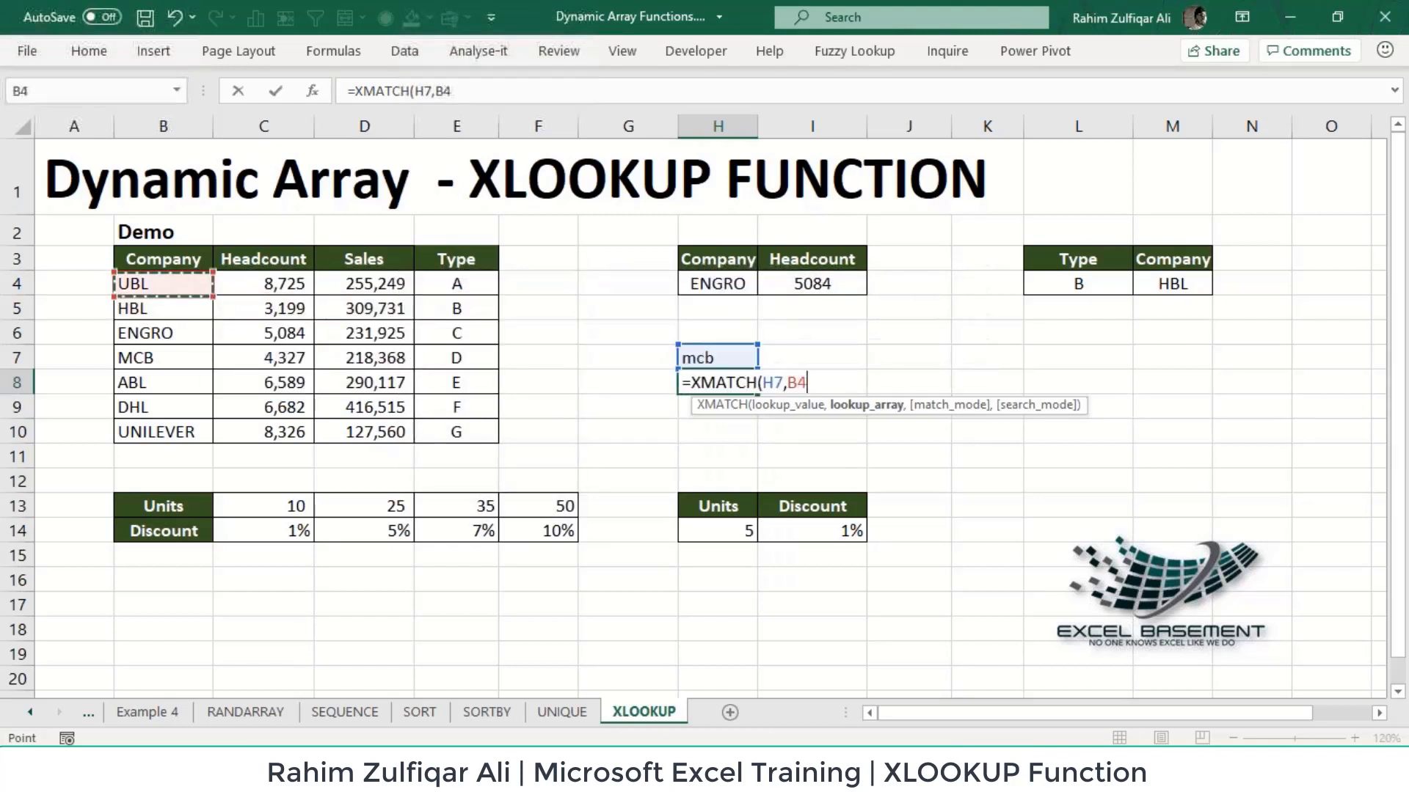
key("shift+Down")
key("shift+Down")
key("shift+Down")
key("shift+Down")
key("shift+Down")
key("shift+Down")
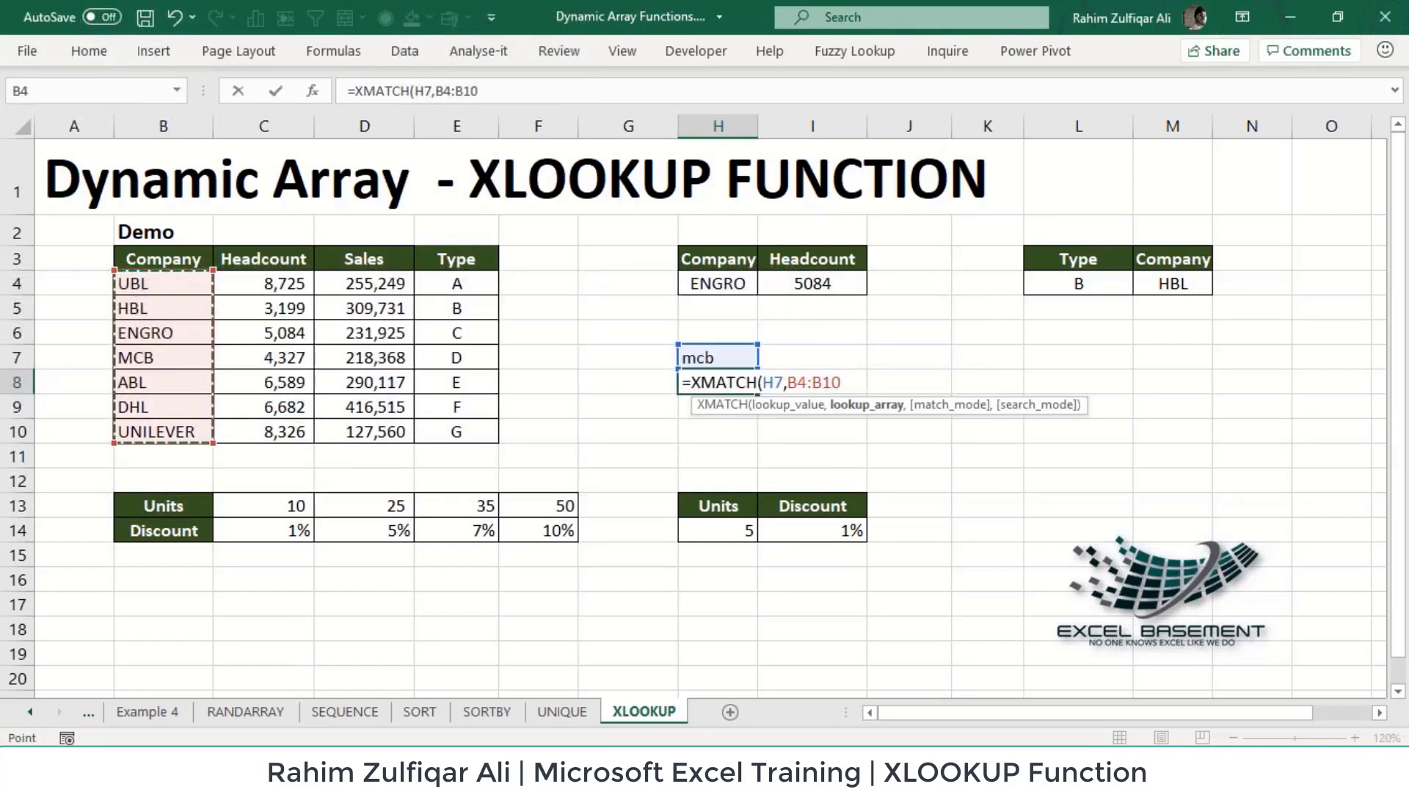
type(",")
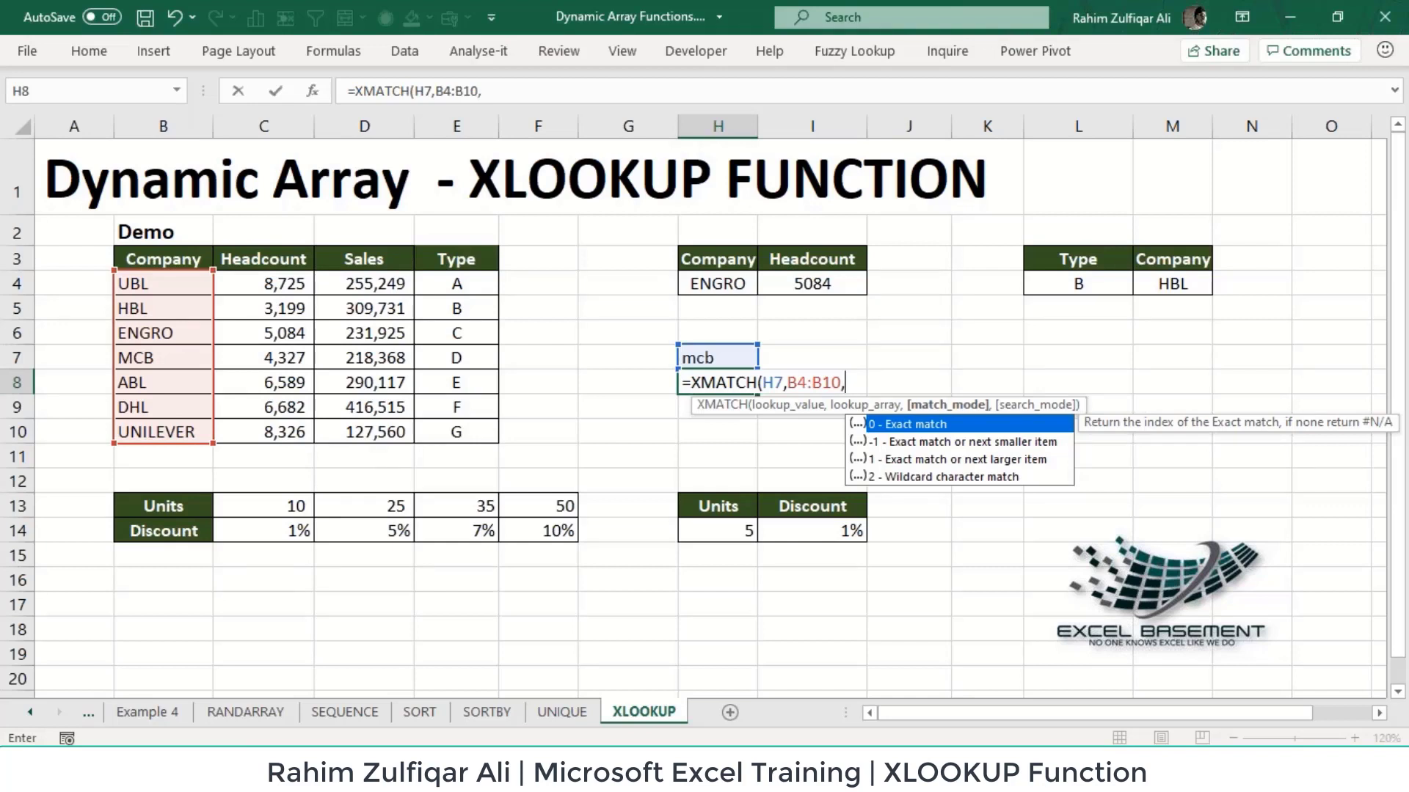
type("0)")
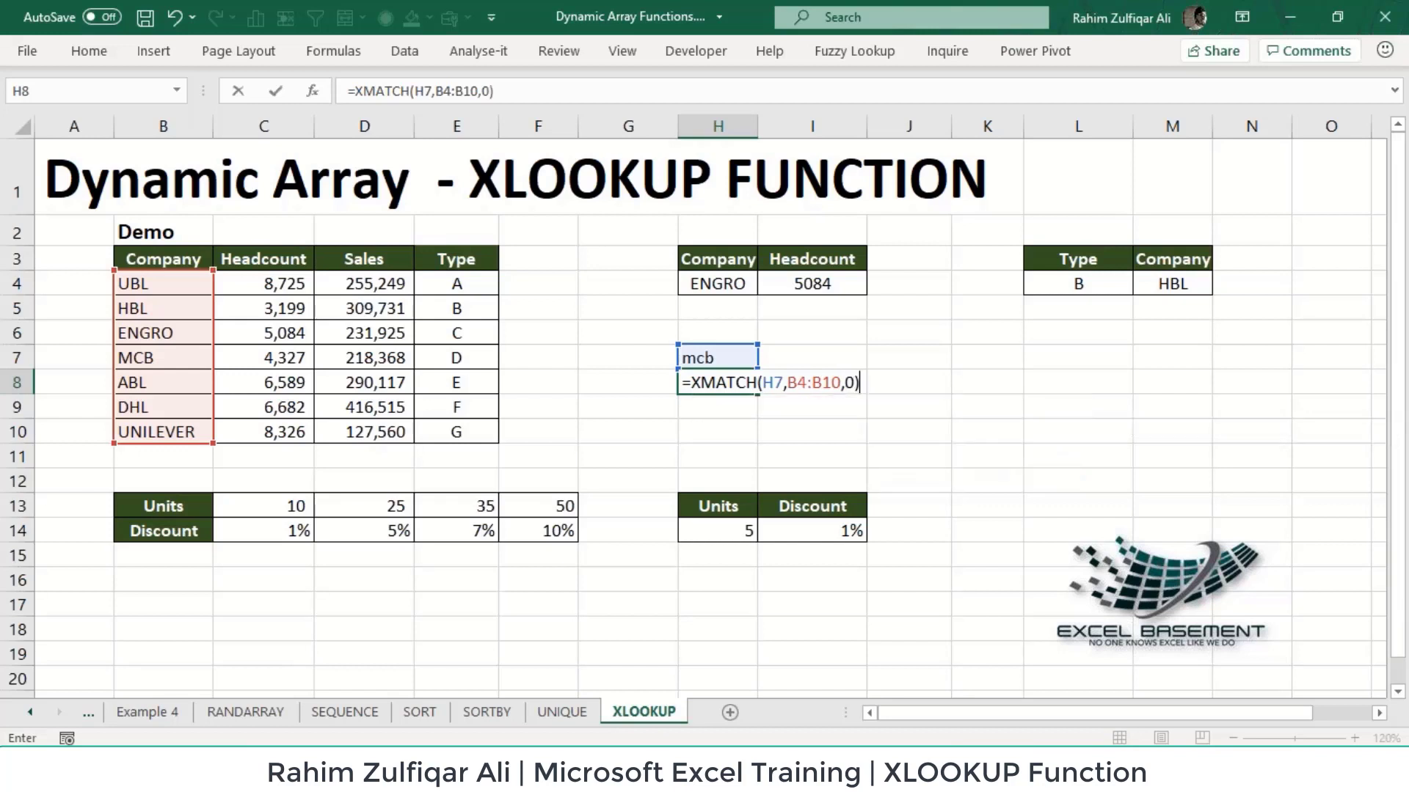
key("Return")
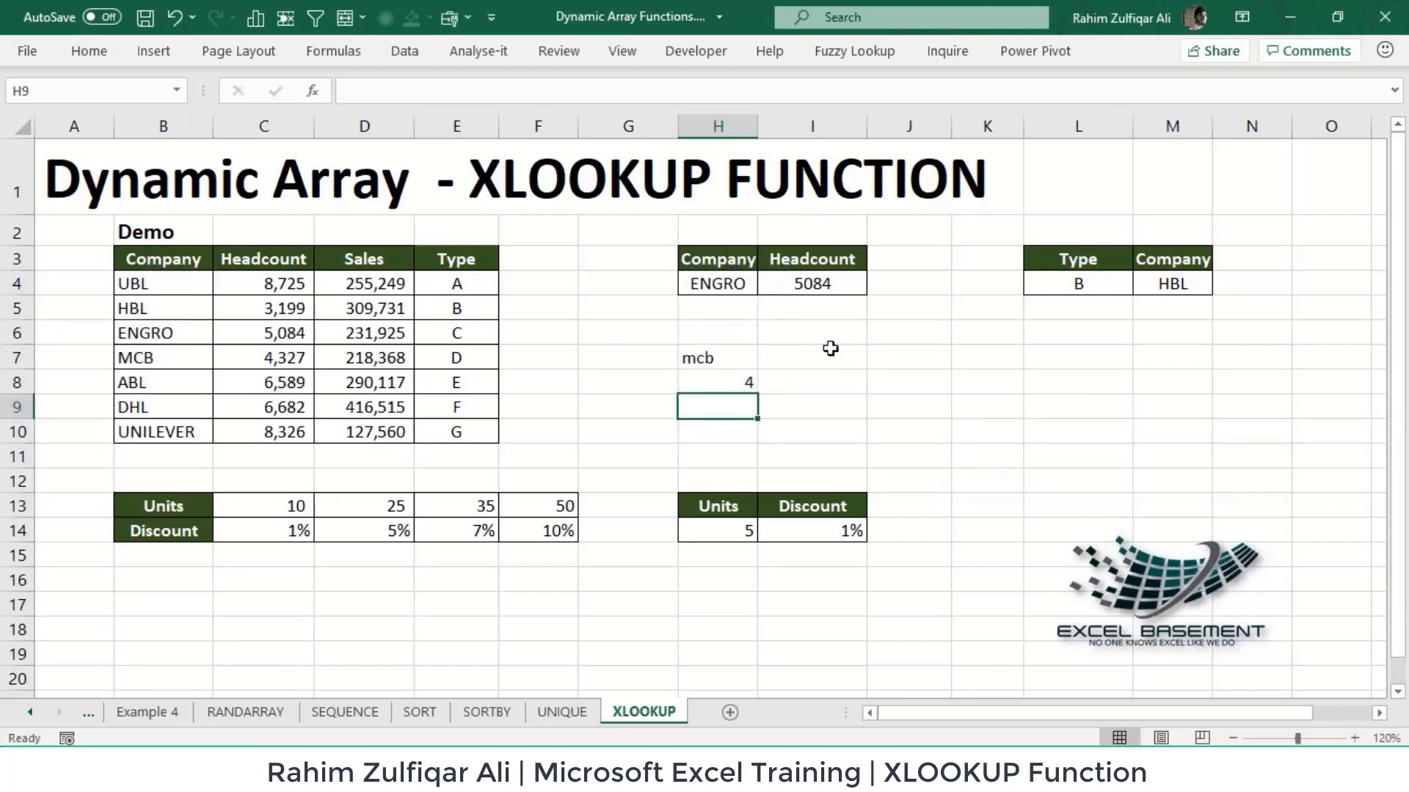
Number the first four companies 1 to 4 in A4:A7, beside the company names
left_click(723, 377)
mouse_move(724, 377)
left_mouse_down()
mouse_move(100, 302)
mouse_move(128, 279)
left_mouse_up()
left_click(127, 279)
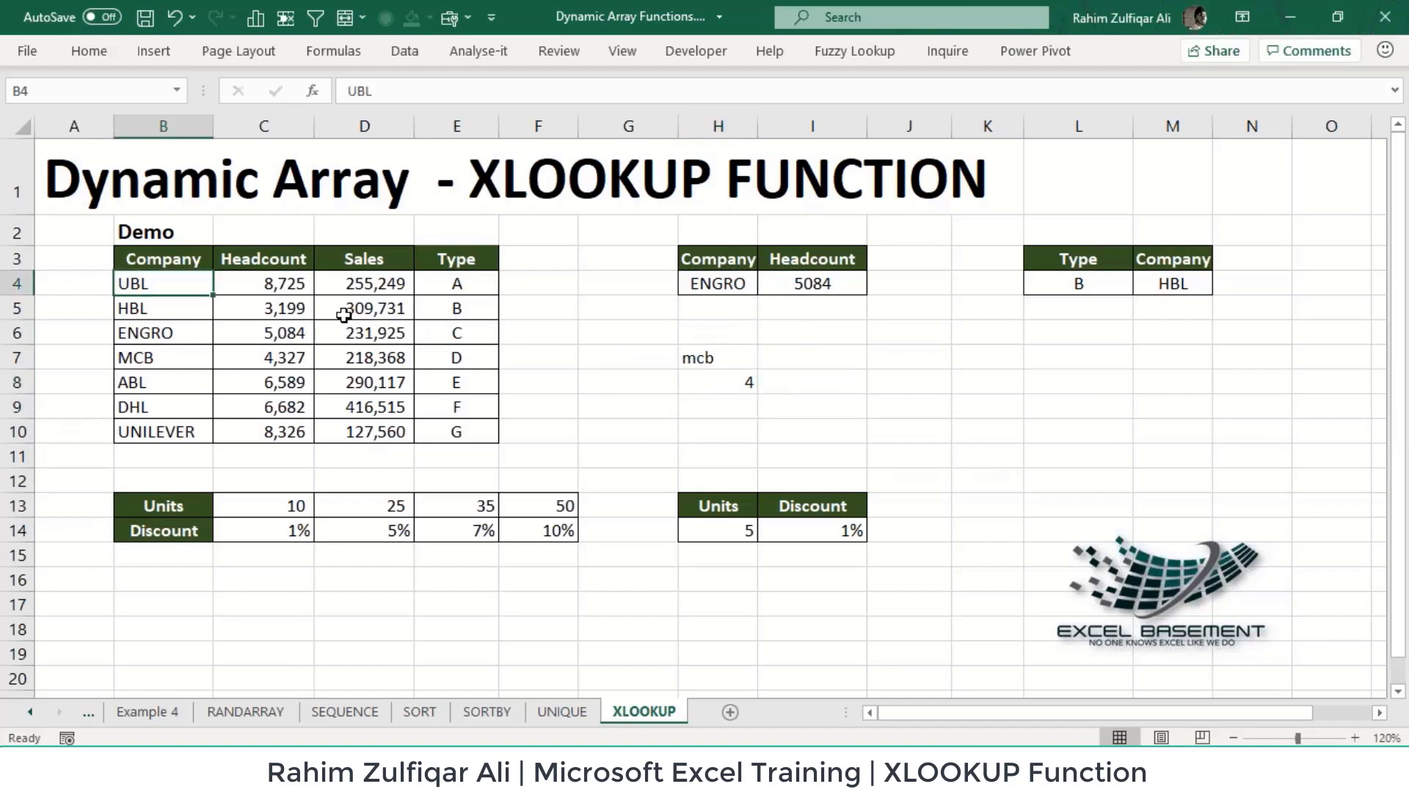
key("Left")
type("1")
key("Return")
type("2")
key("Return")
type("3 4")
key("Return")
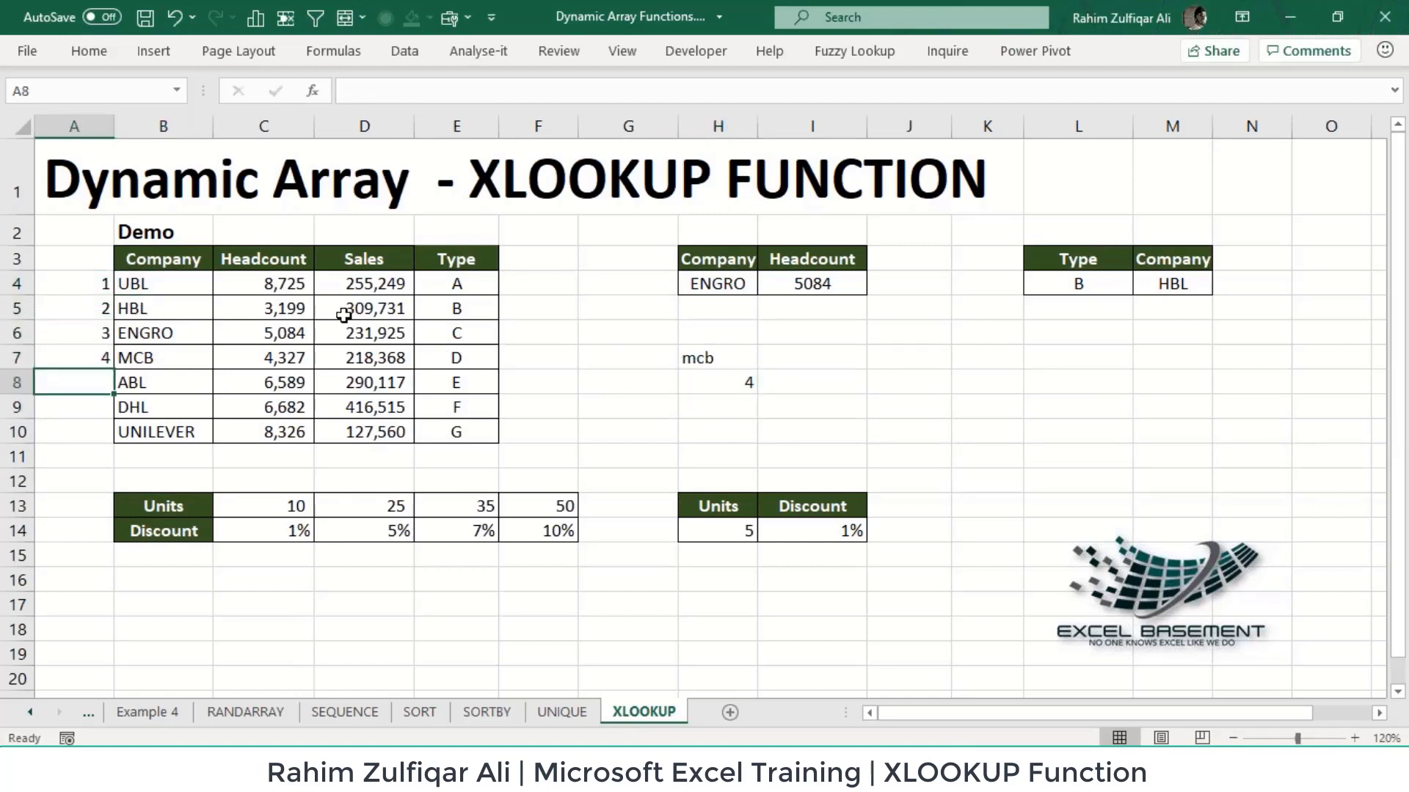
Compare MCB in B7 with the XMATCH formula and result in H8
left_click(139, 361)
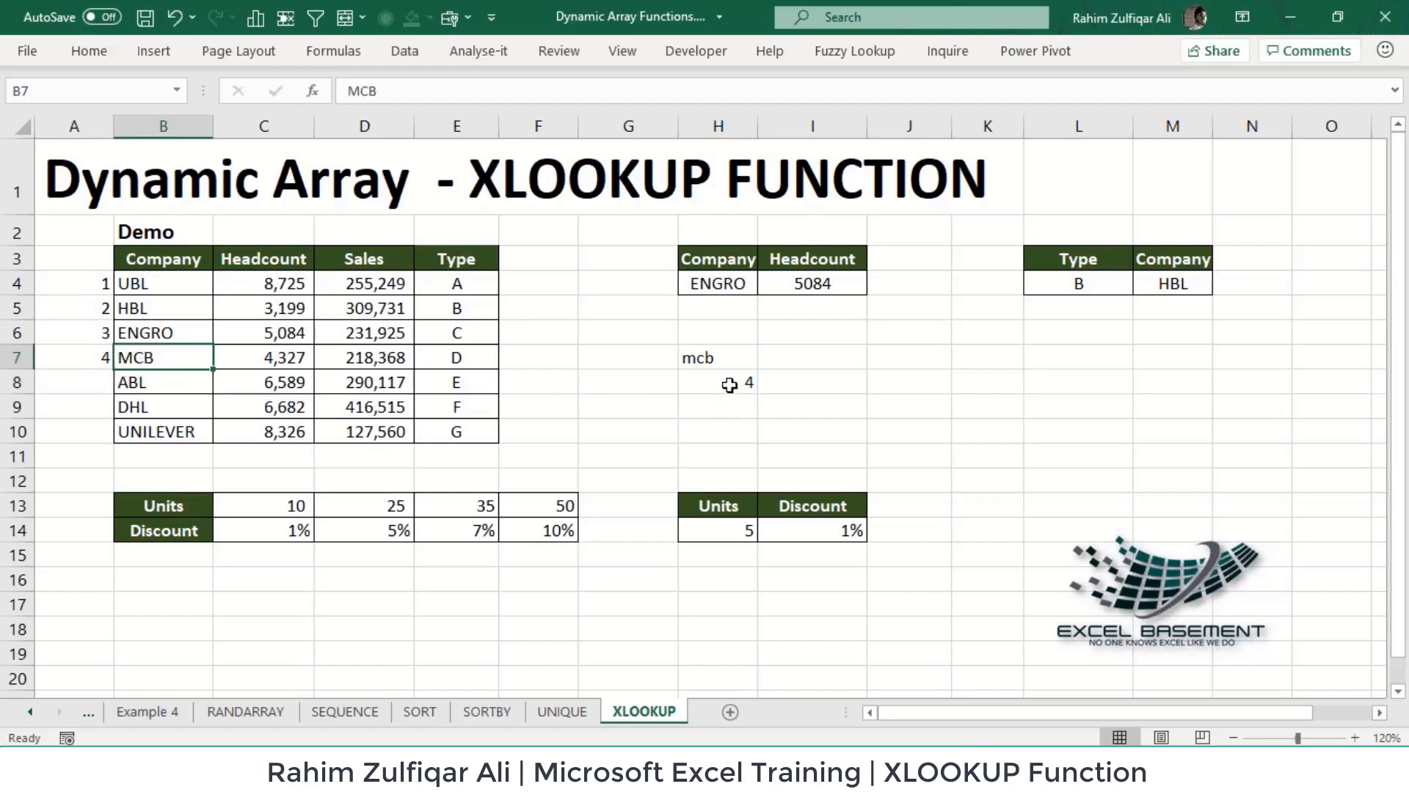
double_click(728, 385)
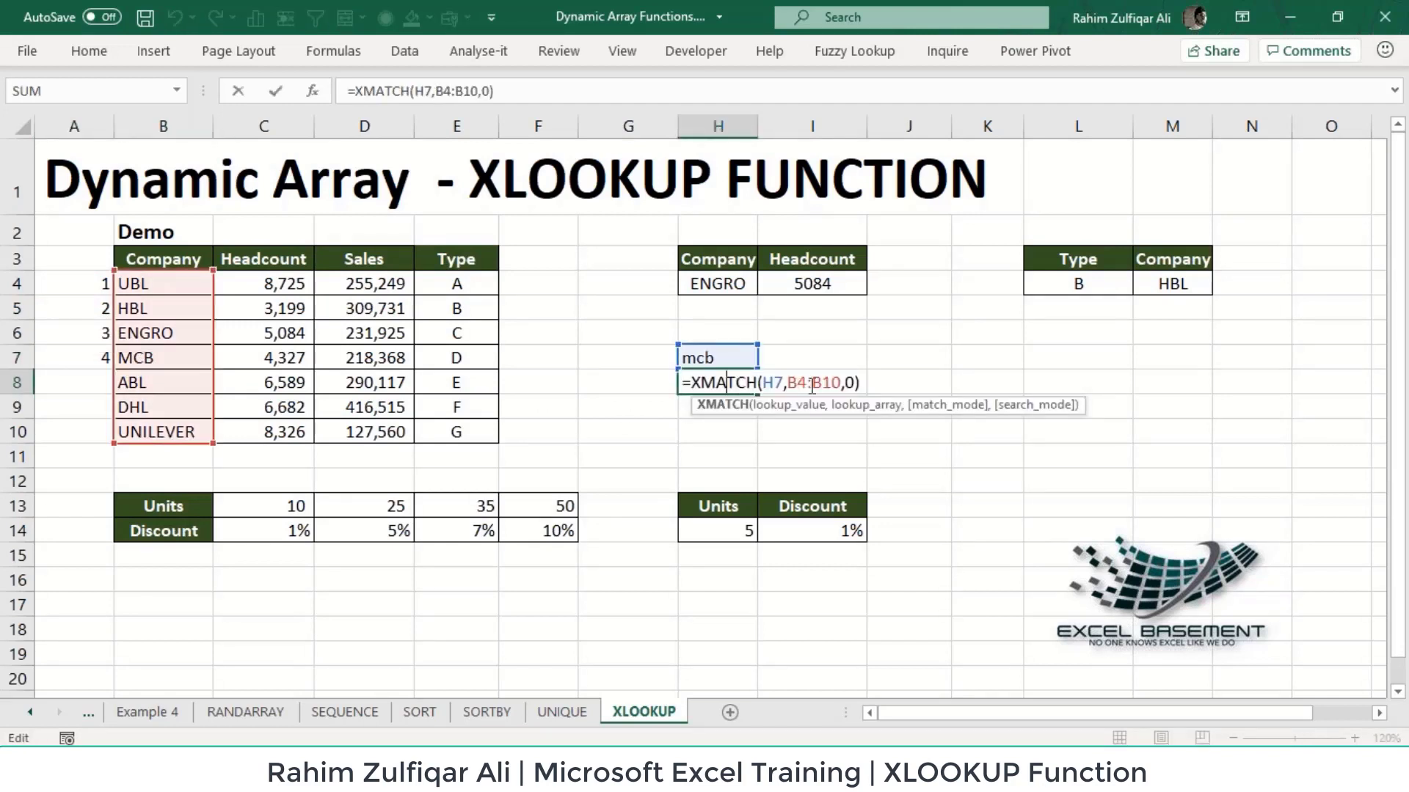
key("Return")
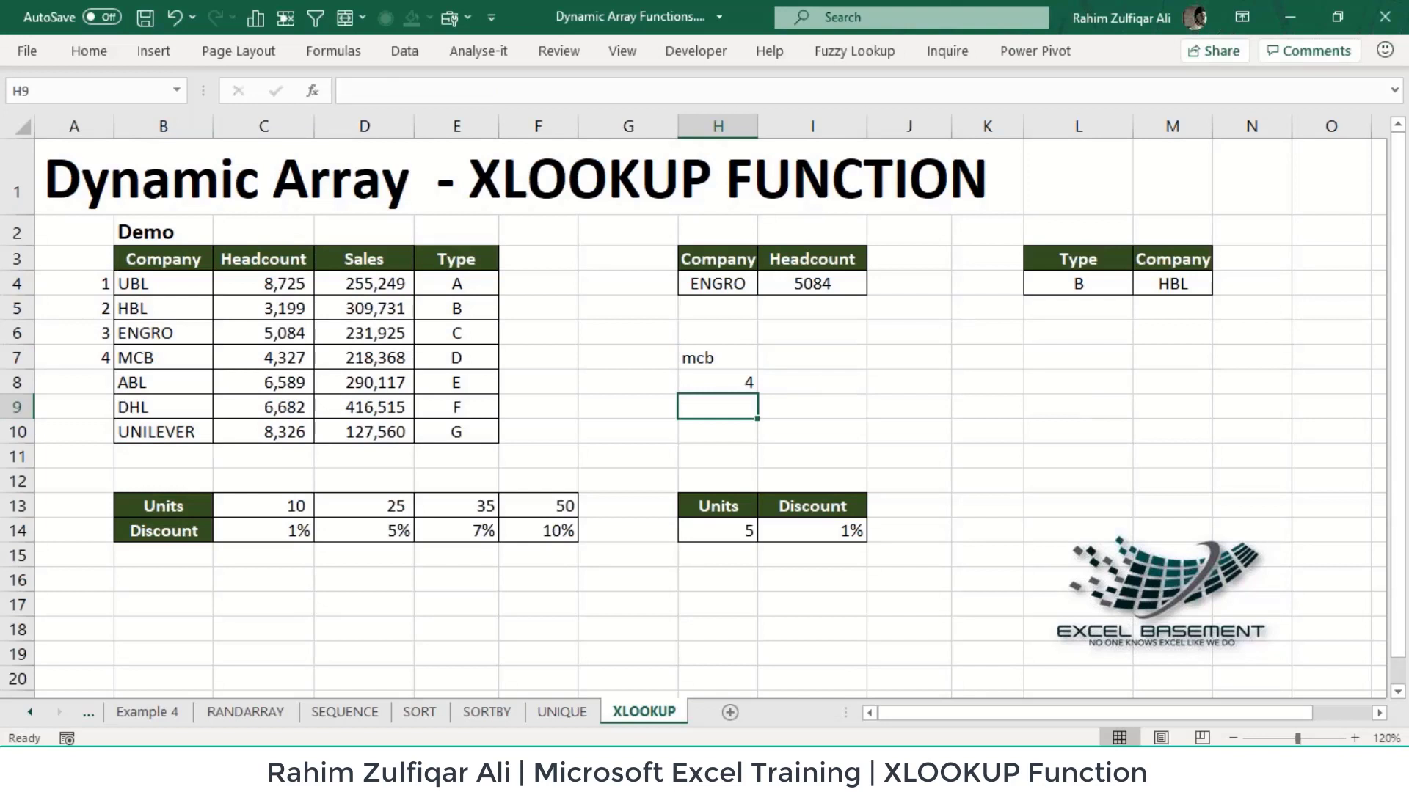